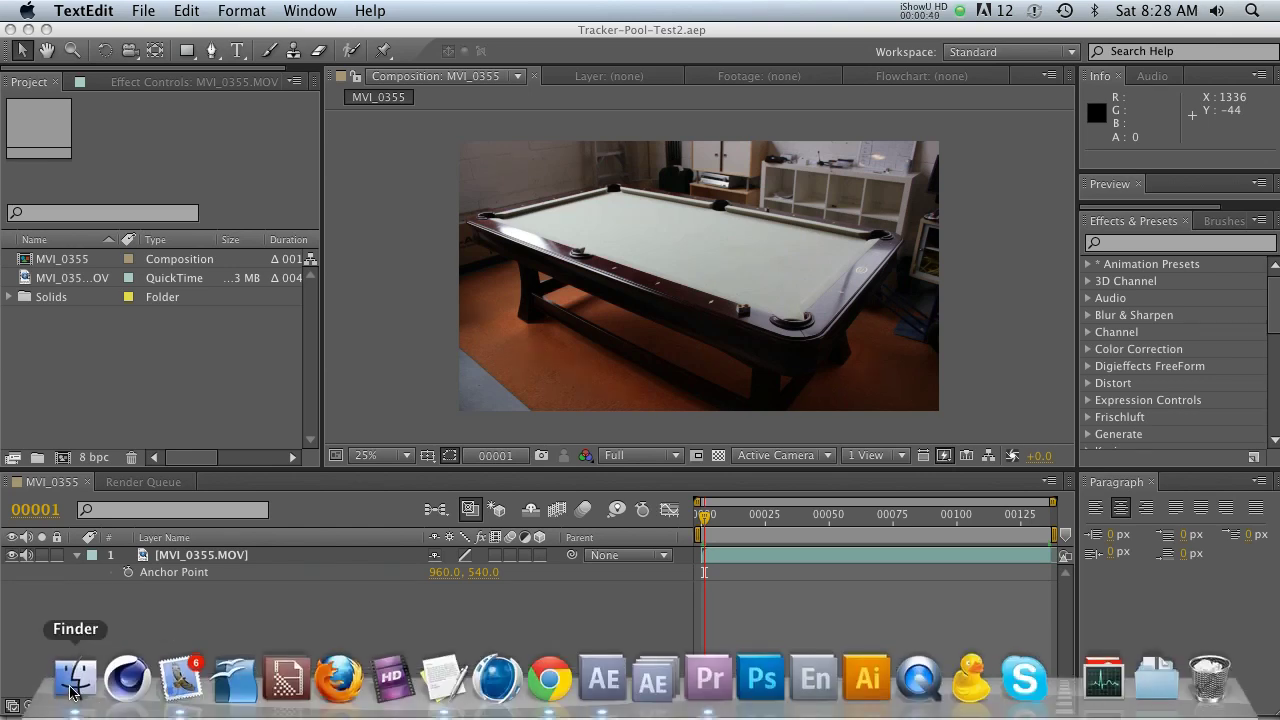
# - Switch to Finder and preview FINAL.mov from the Tracking-Test folder, scrubbing through the finished pool table shot
pyautogui.click(71, 680)
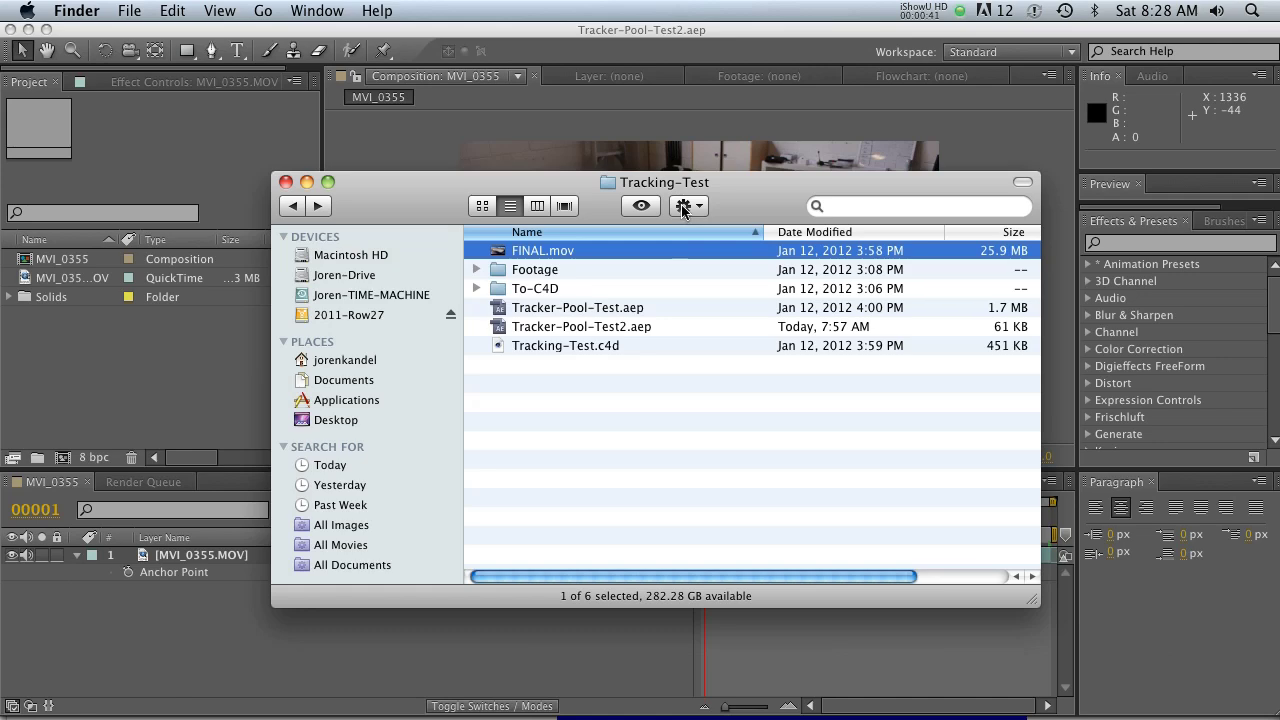
pyautogui.press('space')
pyautogui.moveTo(890, 48); pyautogui.dragTo(609, 72)
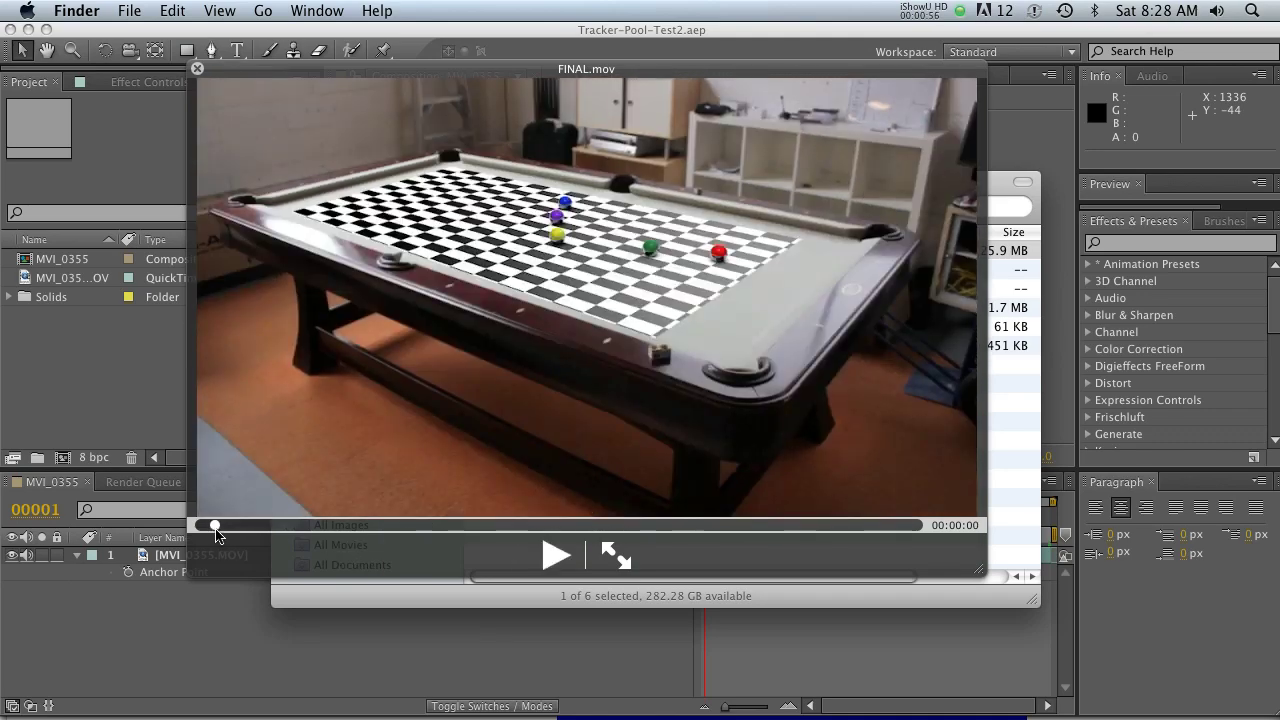
pyautogui.moveTo(217, 535); pyautogui.dragTo(551, 524)
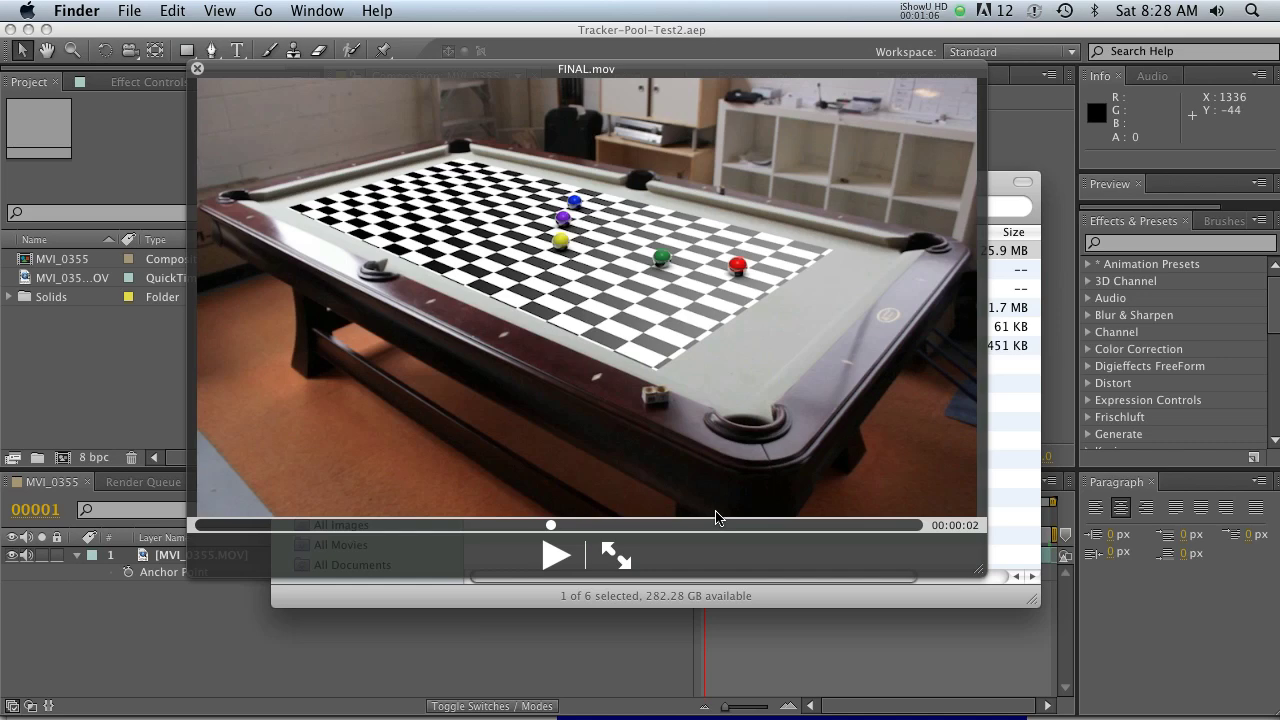
pyautogui.press('space')
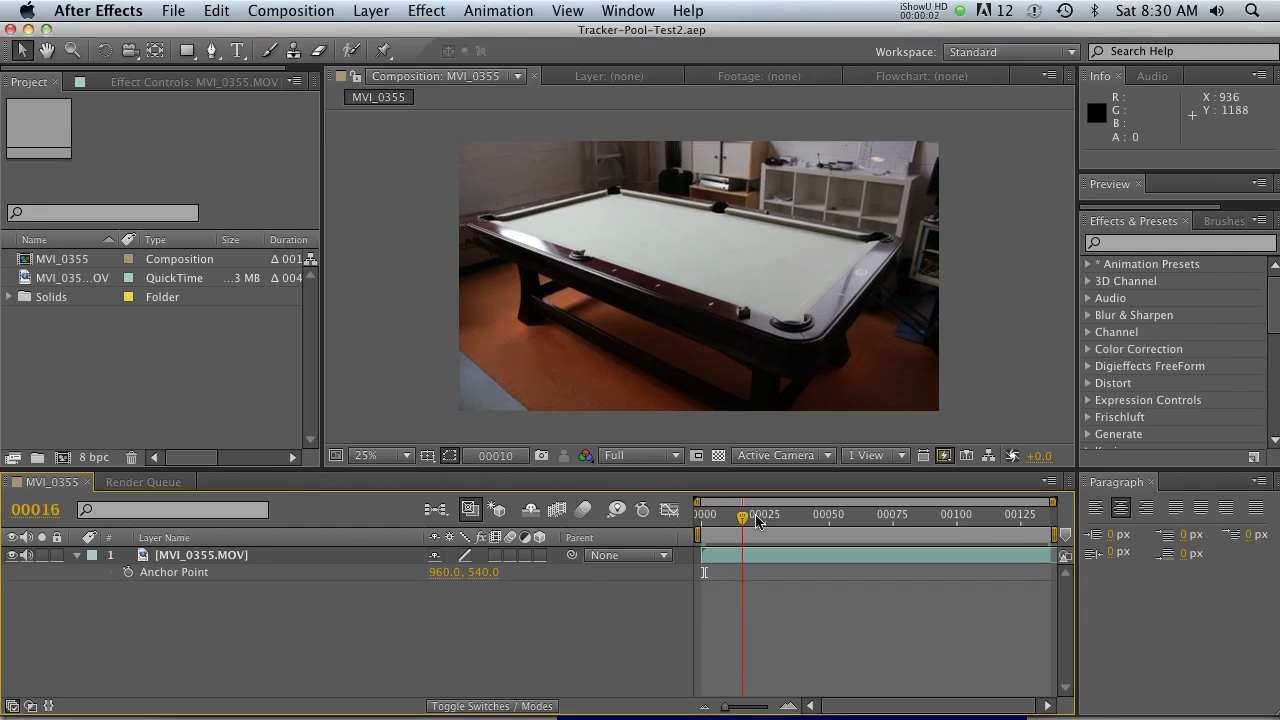
# - Scrub through the MVI_0355 composition and play a preview of the raw pool table footage
pyautogui.moveTo(749, 517); pyautogui.dragTo(893, 517)
pyautogui.press('KP_0')
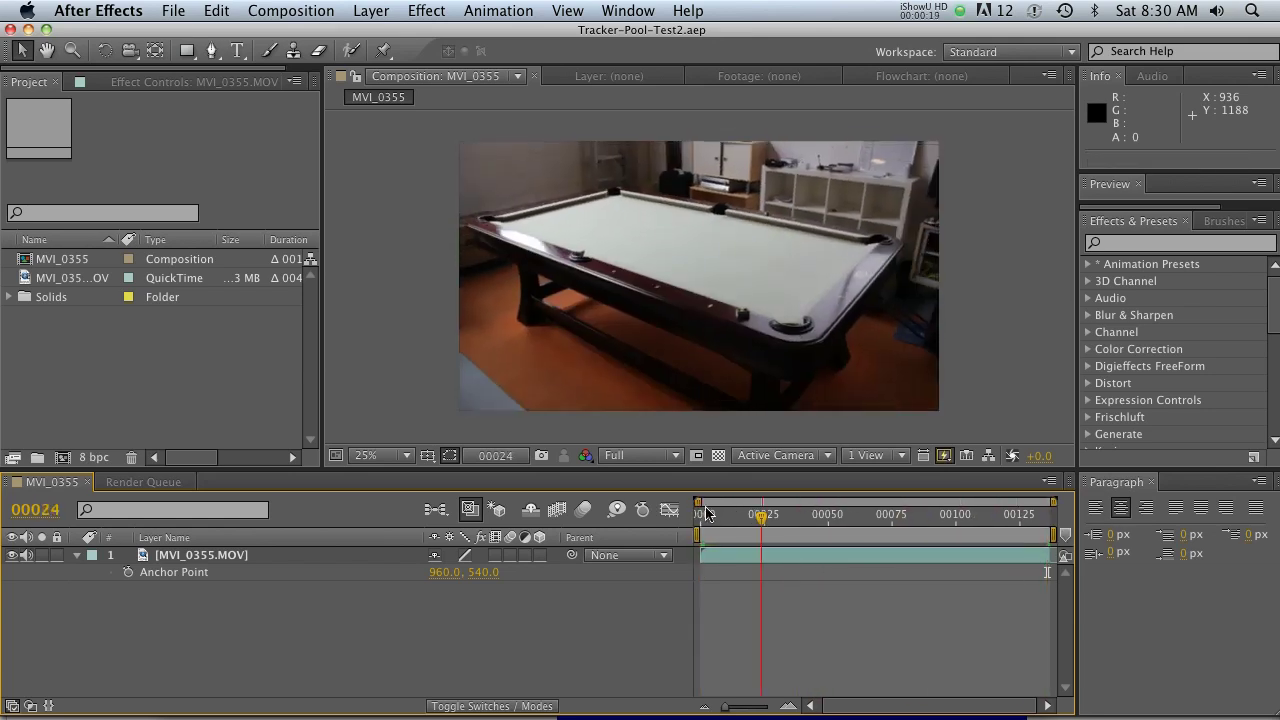
# - Apply The Foundry's CameraTracker effect to the MVI_0355.MOV layer and widen the effect settings area
pyautogui.click(701, 553)
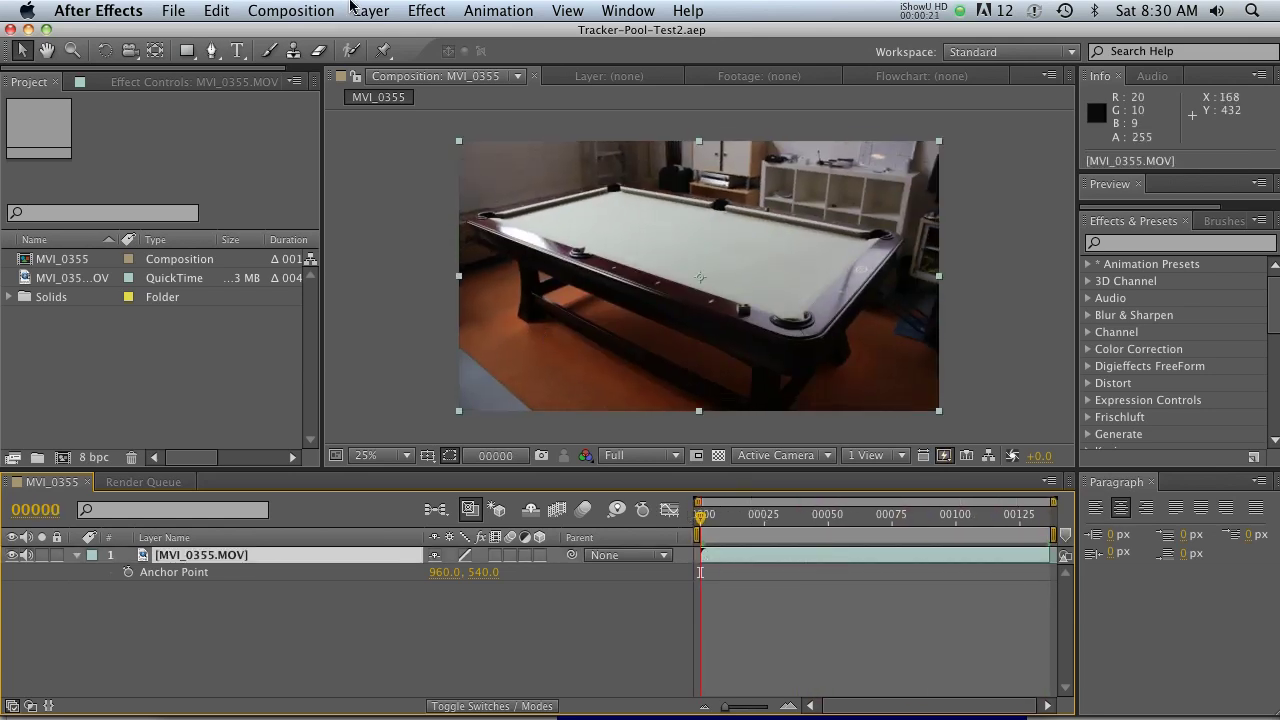
pyautogui.click(426, 10)
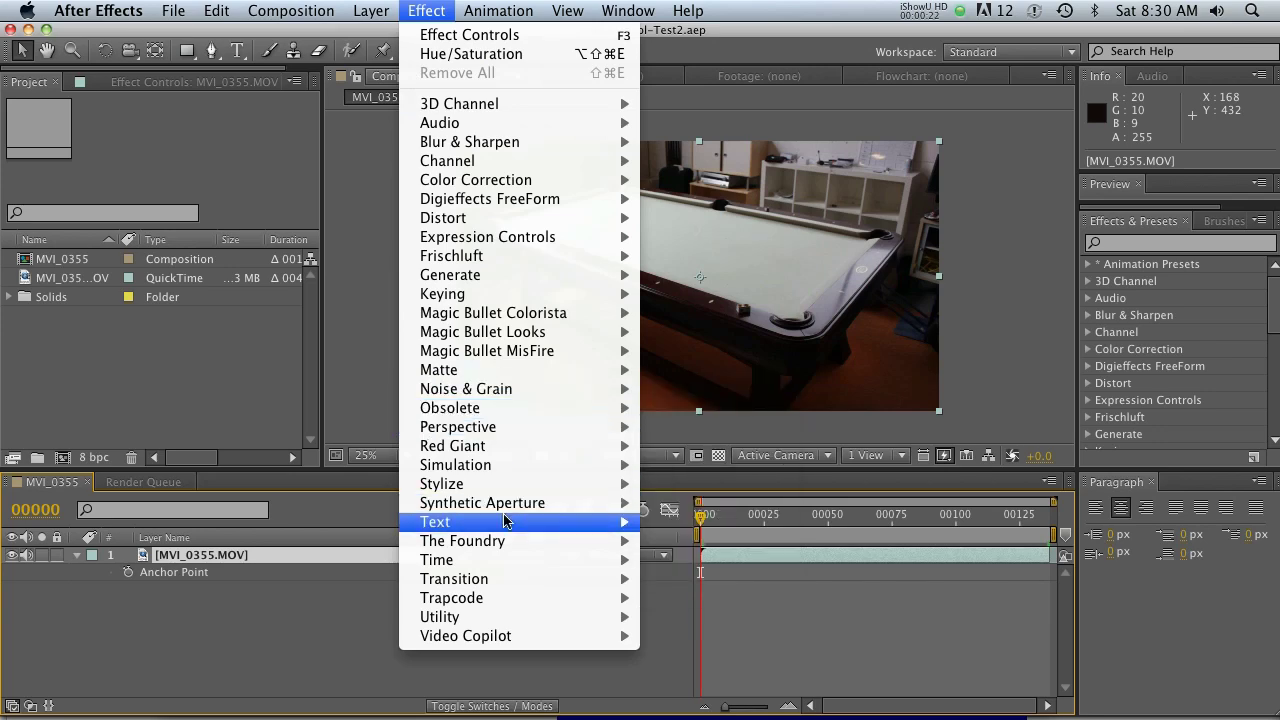
pyautogui.moveTo(508, 541)
pyautogui.click(693, 541)
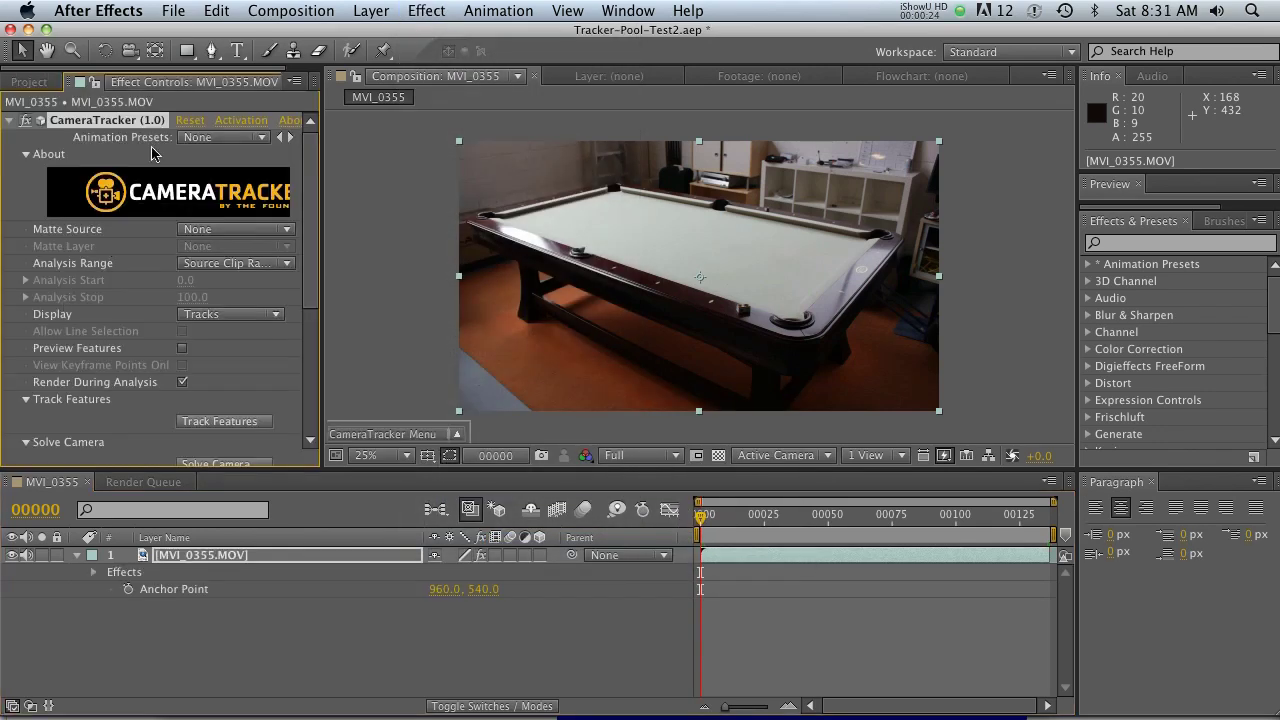
pyautogui.moveTo(322, 199); pyautogui.dragTo(362, 240)
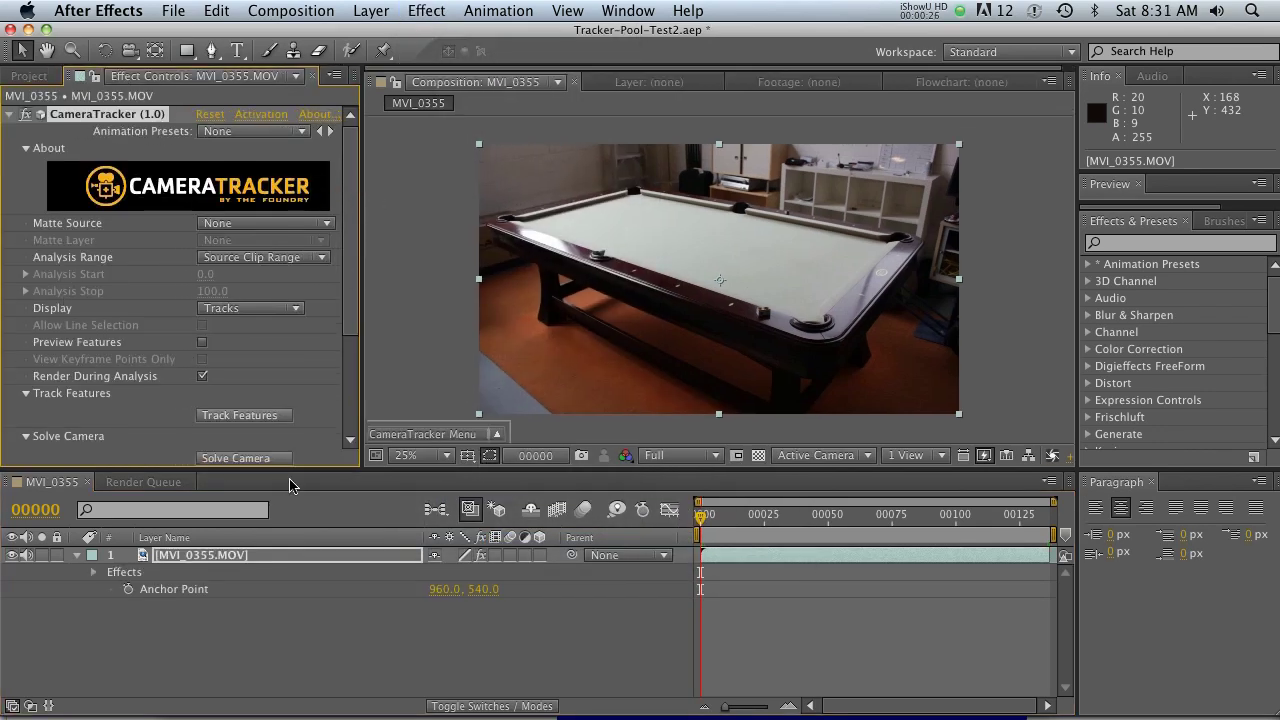
# - Expand the CameraTracker Tracking settings and turn on Preview Features
pyautogui.scroll(-2, 350, 307)
pyautogui.moveTo(350, 307); pyautogui.dragTo(346, 340)
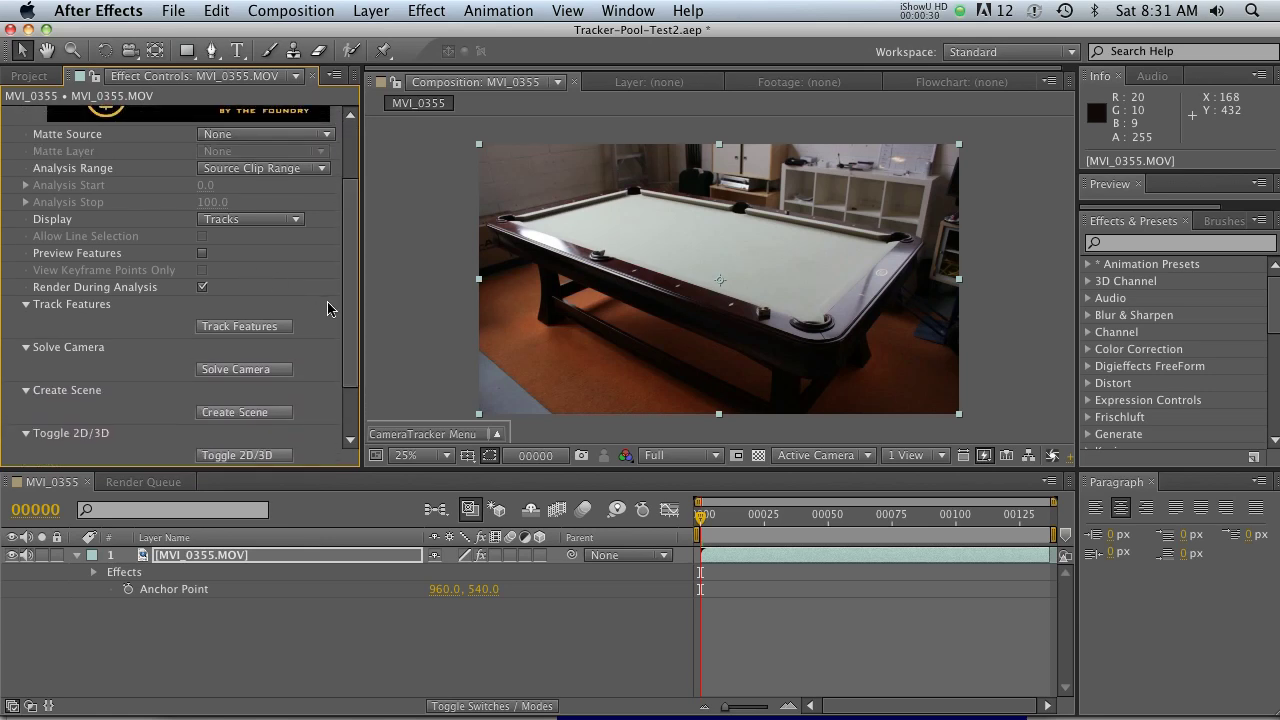
pyautogui.scroll(-3, 348, 294)
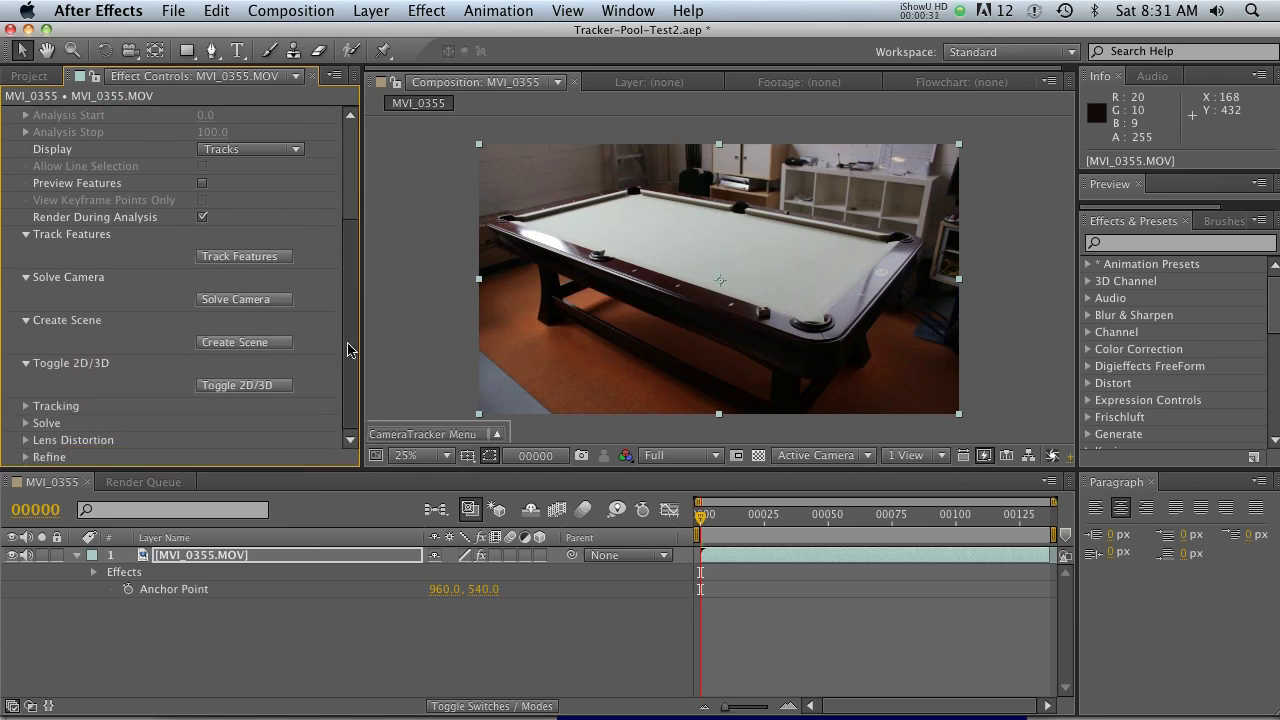
pyautogui.click(26, 408)
pyautogui.scroll(-5, 357, 318)
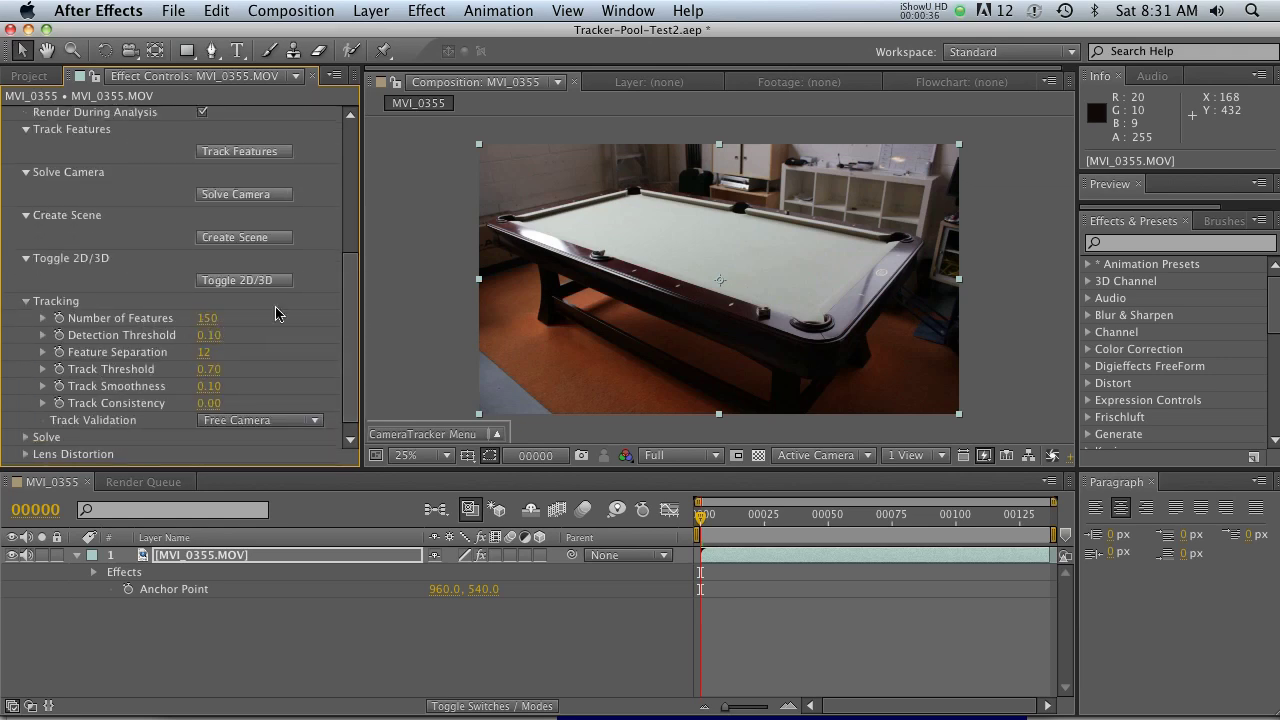
pyautogui.scroll(4, 355, 280)
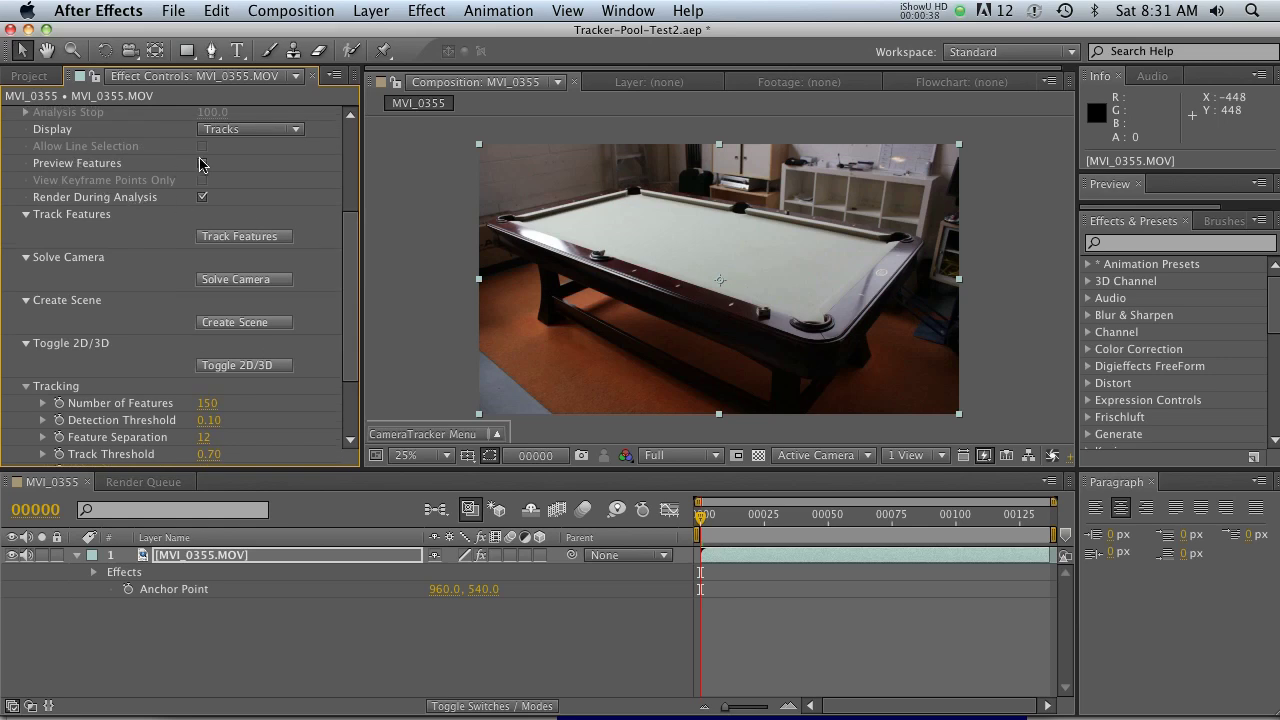
pyautogui.click(202, 163)
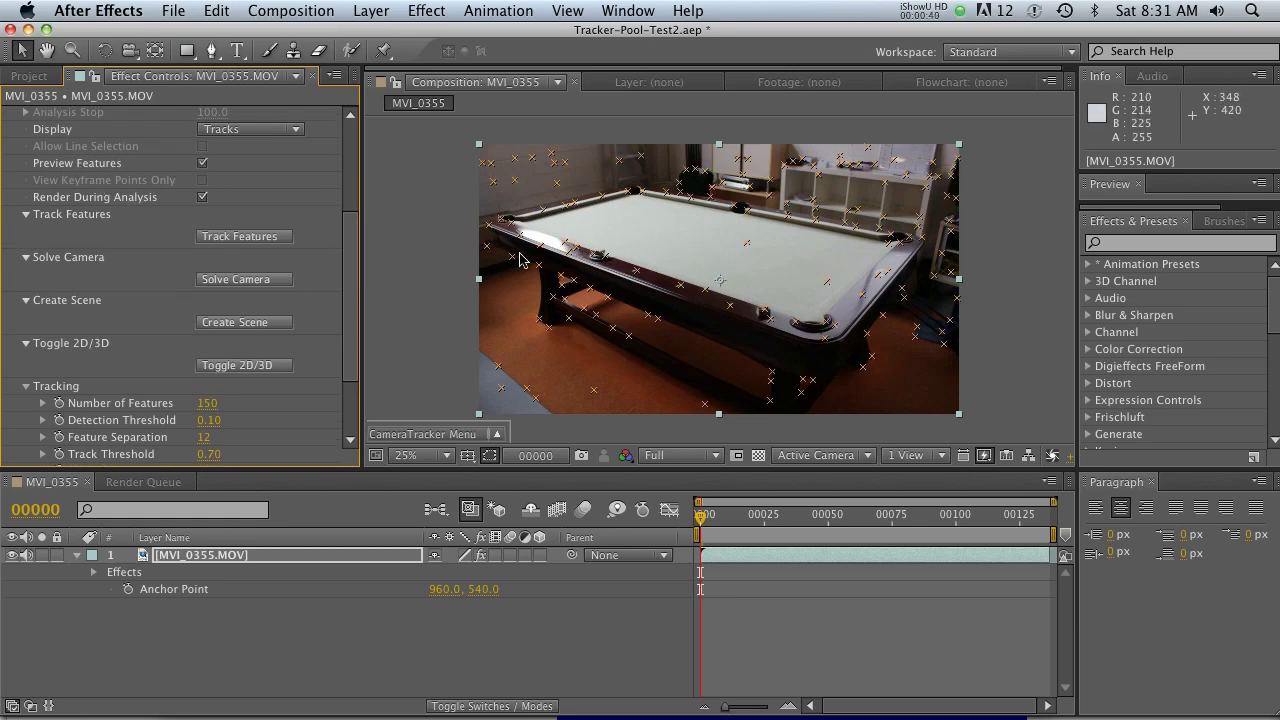
# - Run Track Features on the pool table clip with 150 features
pyautogui.scroll(-2, 338, 314)
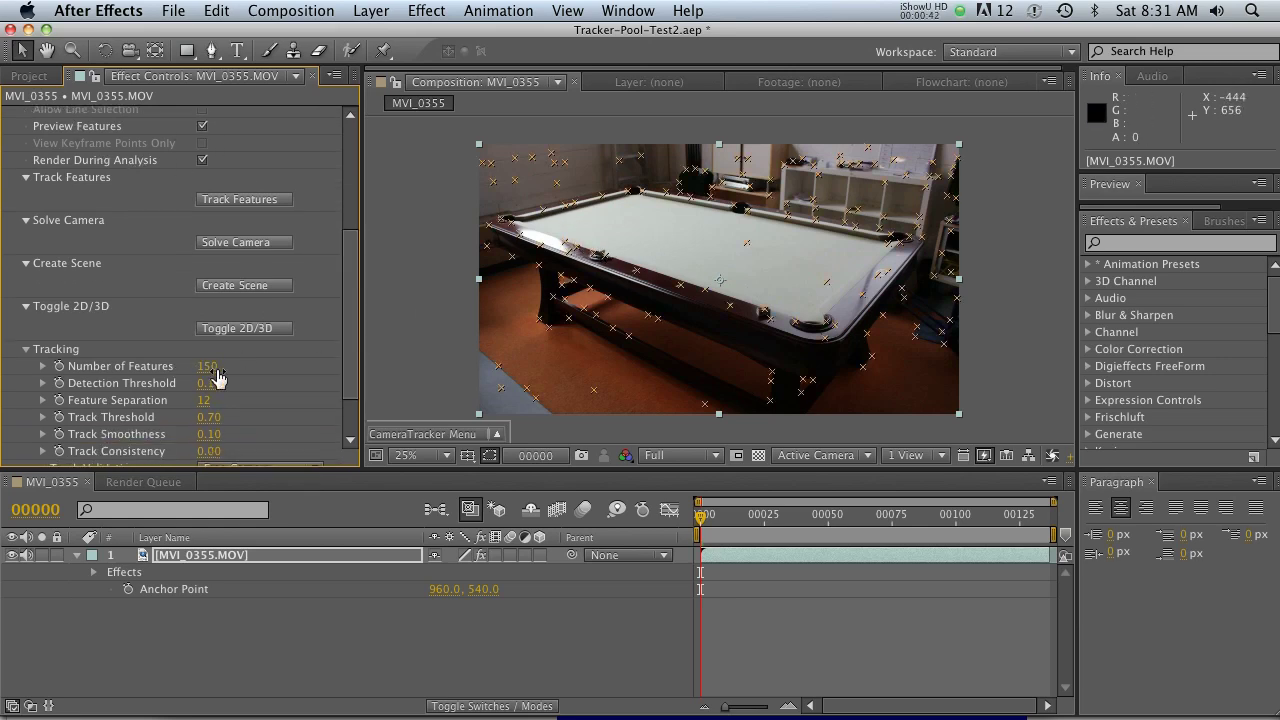
pyautogui.moveTo(358, 337); pyautogui.dragTo(358, 283)
pyautogui.scroll(-2, 300, 300)
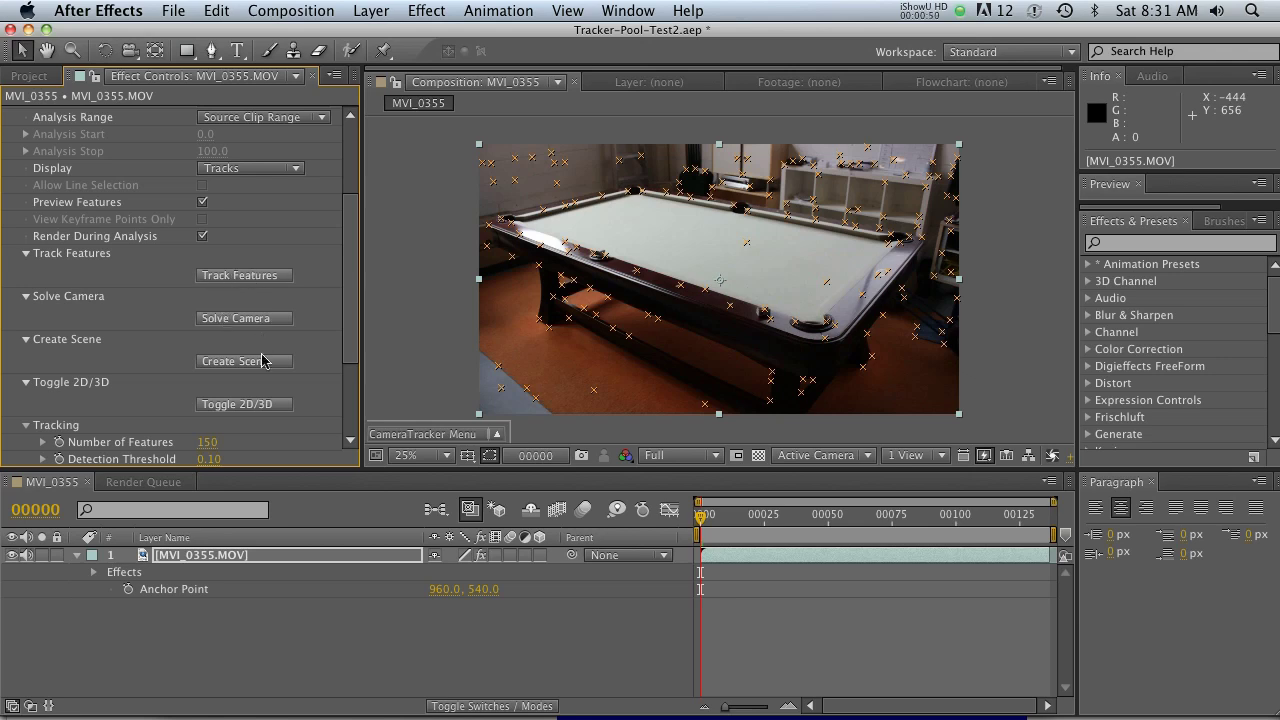
pyautogui.click(250, 279)
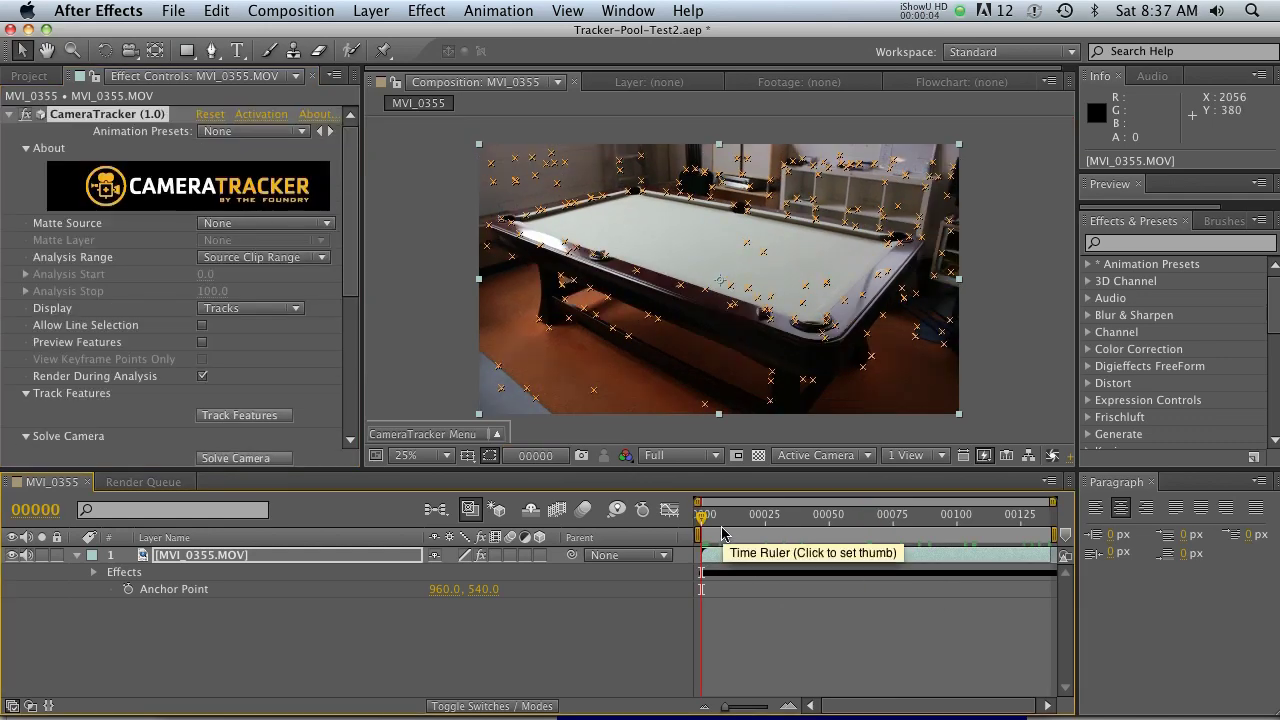
pyautogui.moveTo(707, 527)
pyautogui.mouseDown()
pyautogui.moveTo(1005, 532)
pyautogui.moveTo(700, 533)
pyautogui.mouseUp()
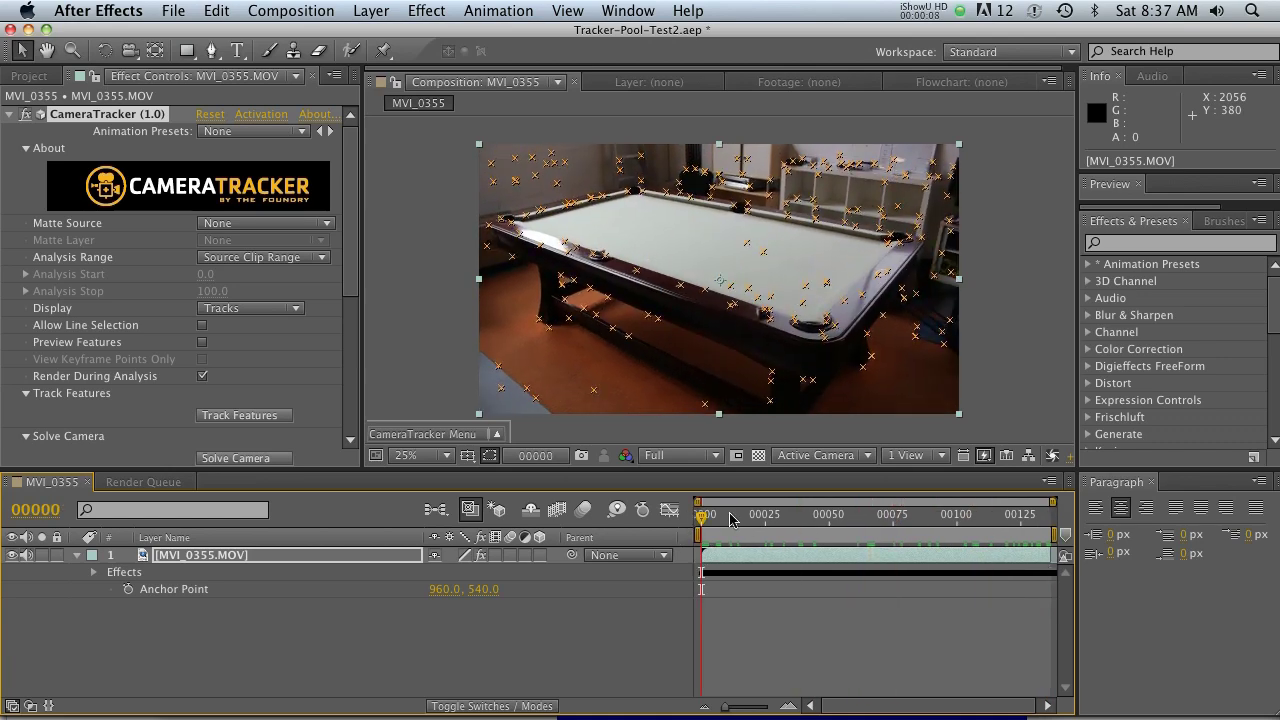
# - Solve the camera from the tracked features, check the reported reprojection error and close the solve report
pyautogui.scroll(-5, 348, 252)
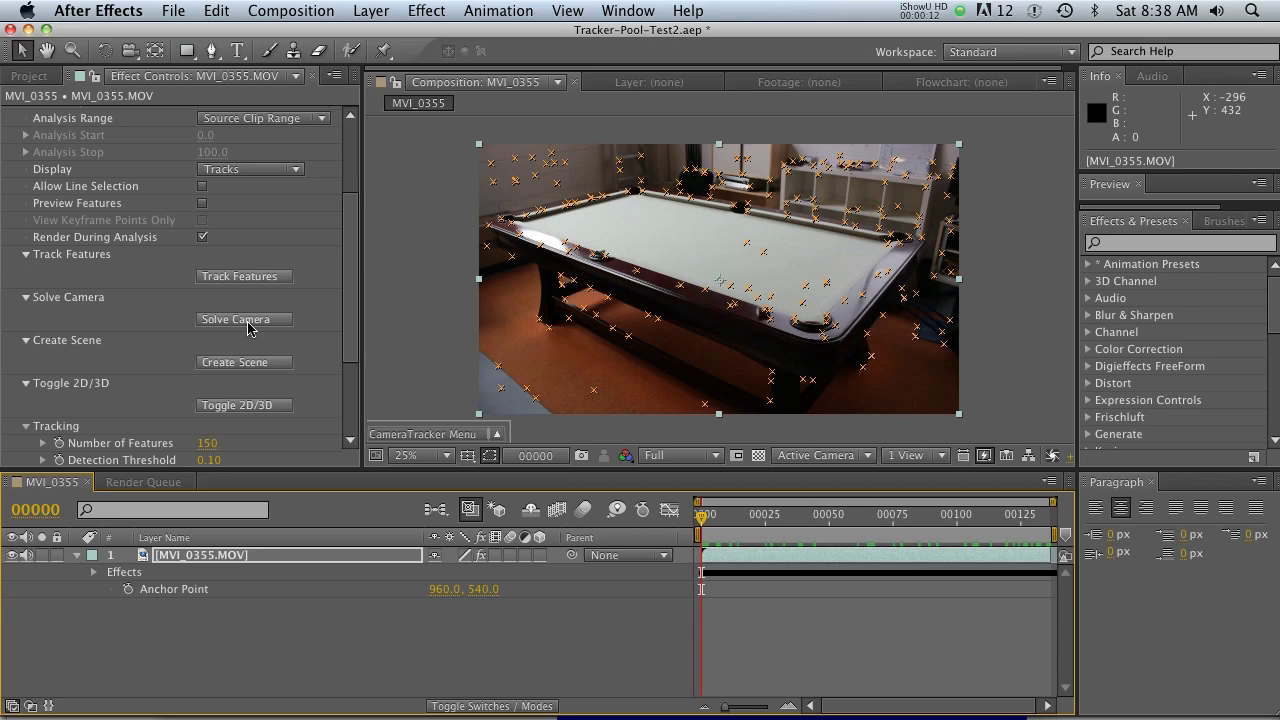
pyautogui.click(246, 320)
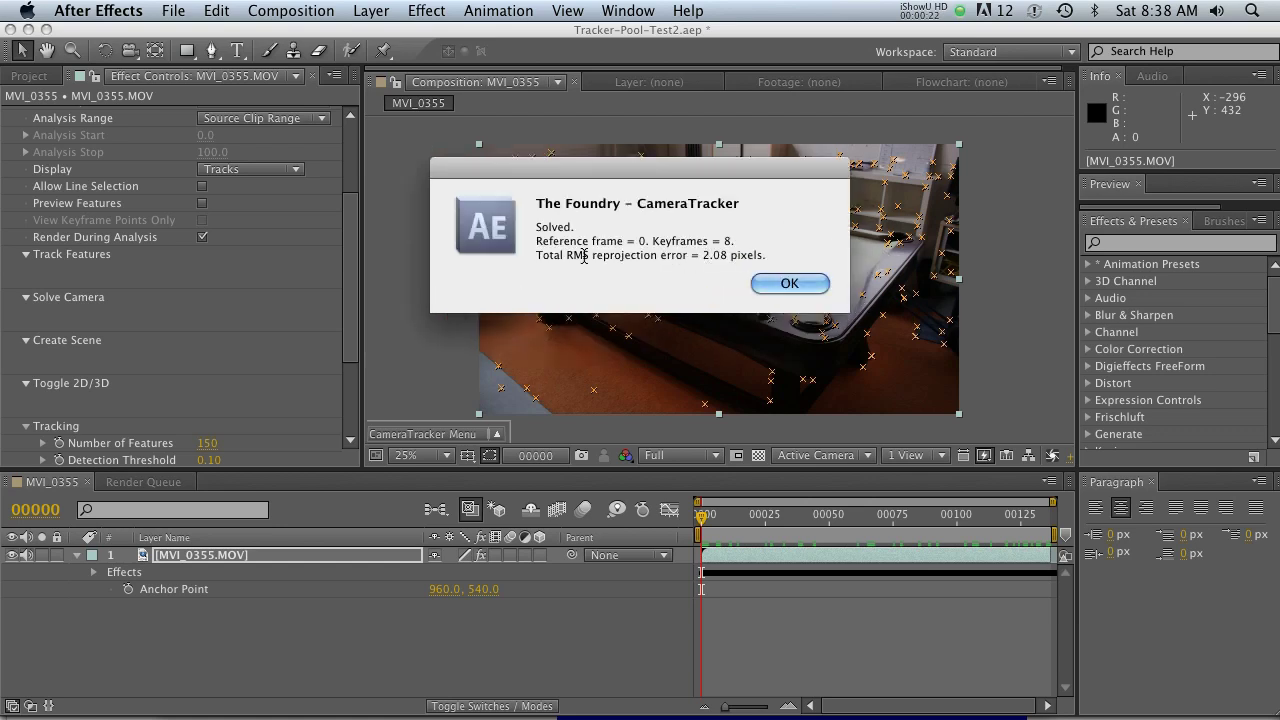
pyautogui.moveTo(765, 255); pyautogui.dragTo(716, 260)
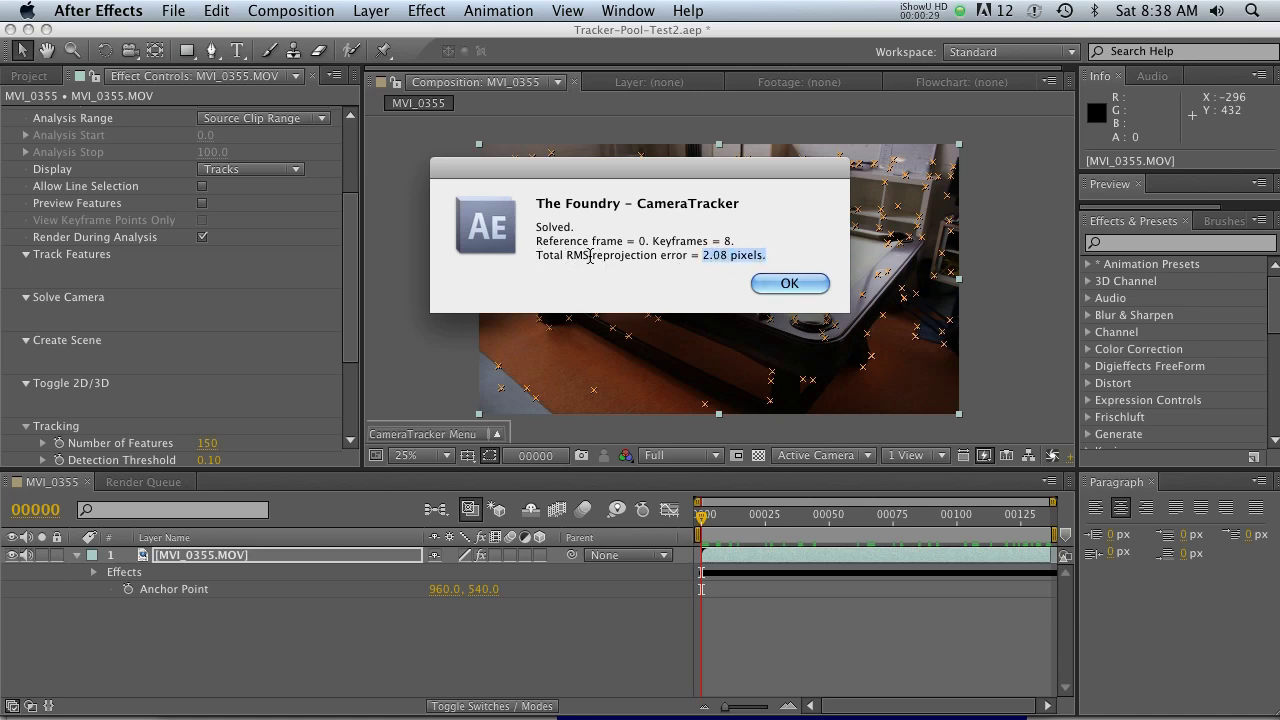
pyautogui.click(704, 258)
pyautogui.moveTo(704, 258); pyautogui.dragTo(767, 258)
pyautogui.click(789, 283)
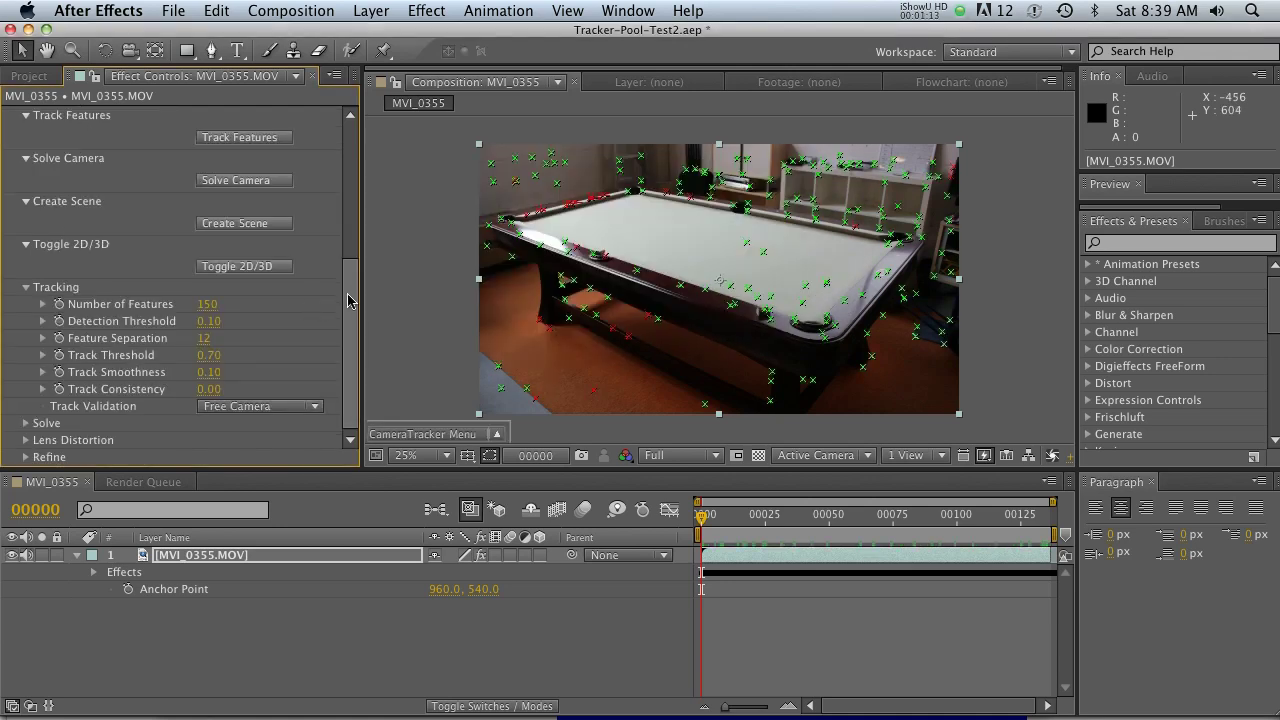
# - Expand the CameraTracker Refine settings and review the track and solve error values
pyautogui.click(27, 457)
pyautogui.moveTo(351, 230); pyautogui.dragTo(351, 330)
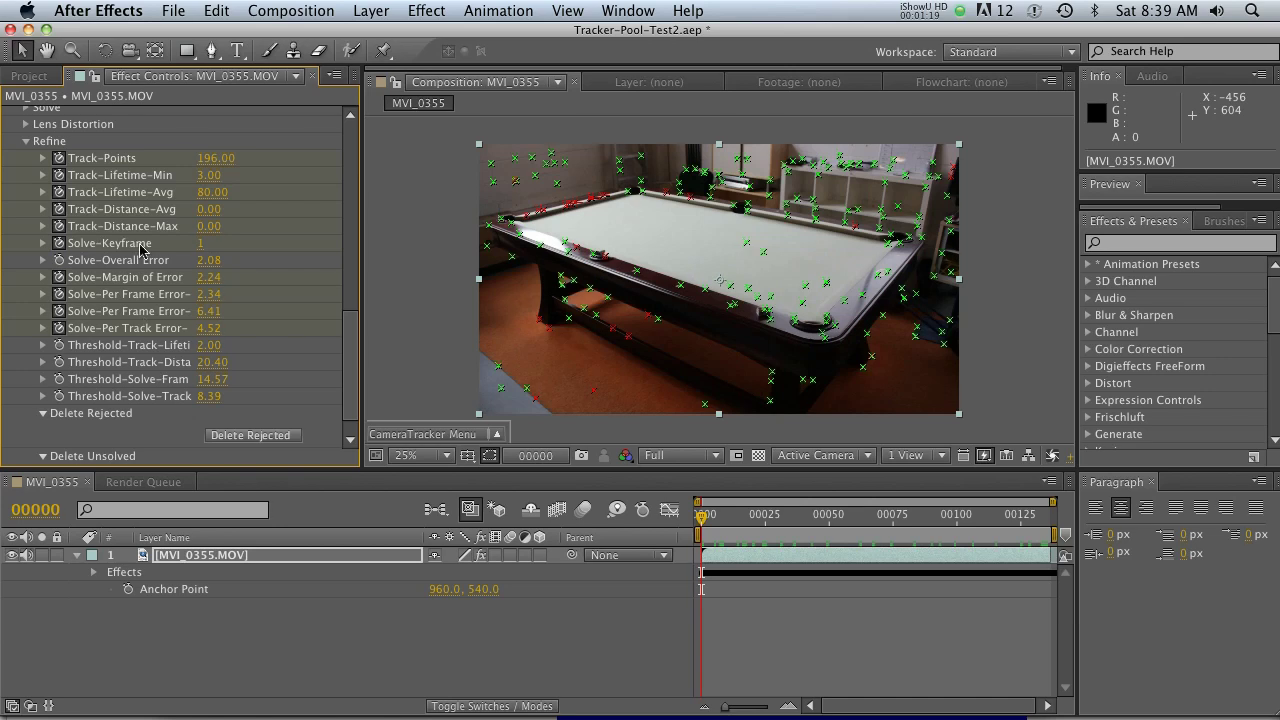
pyautogui.scroll(10, 354, 371)
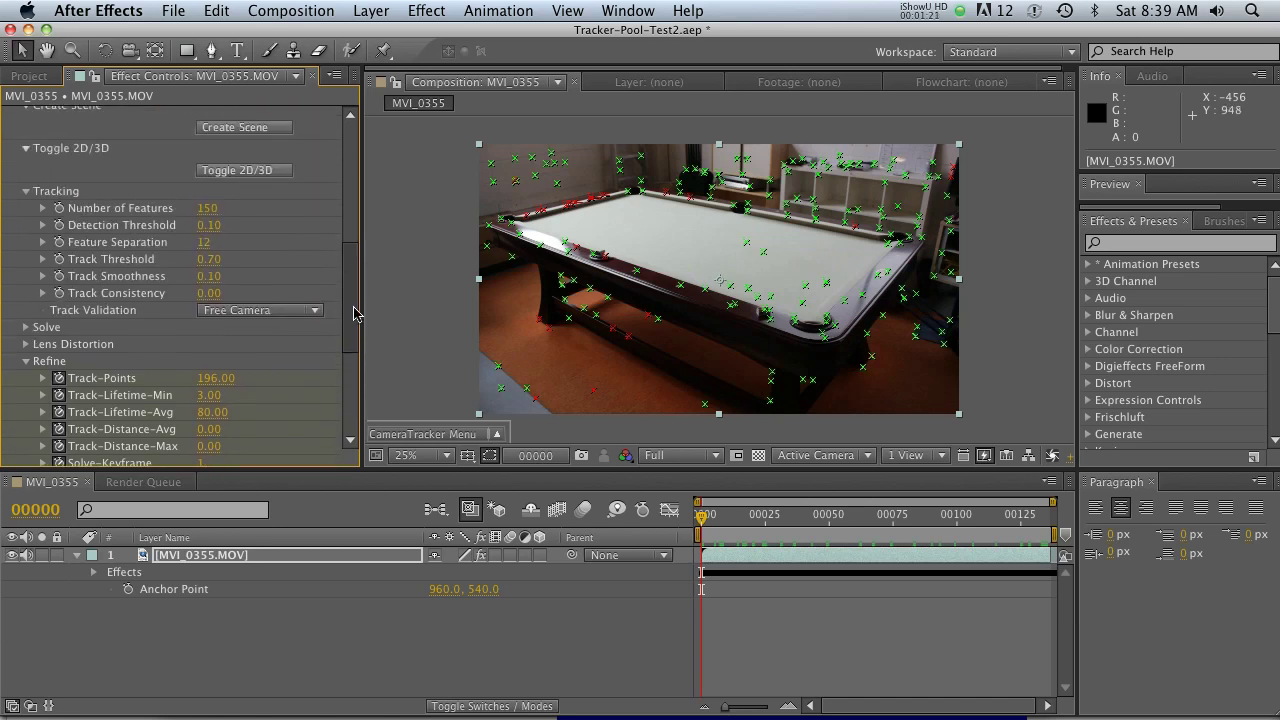
pyautogui.scroll(8, 354, 303)
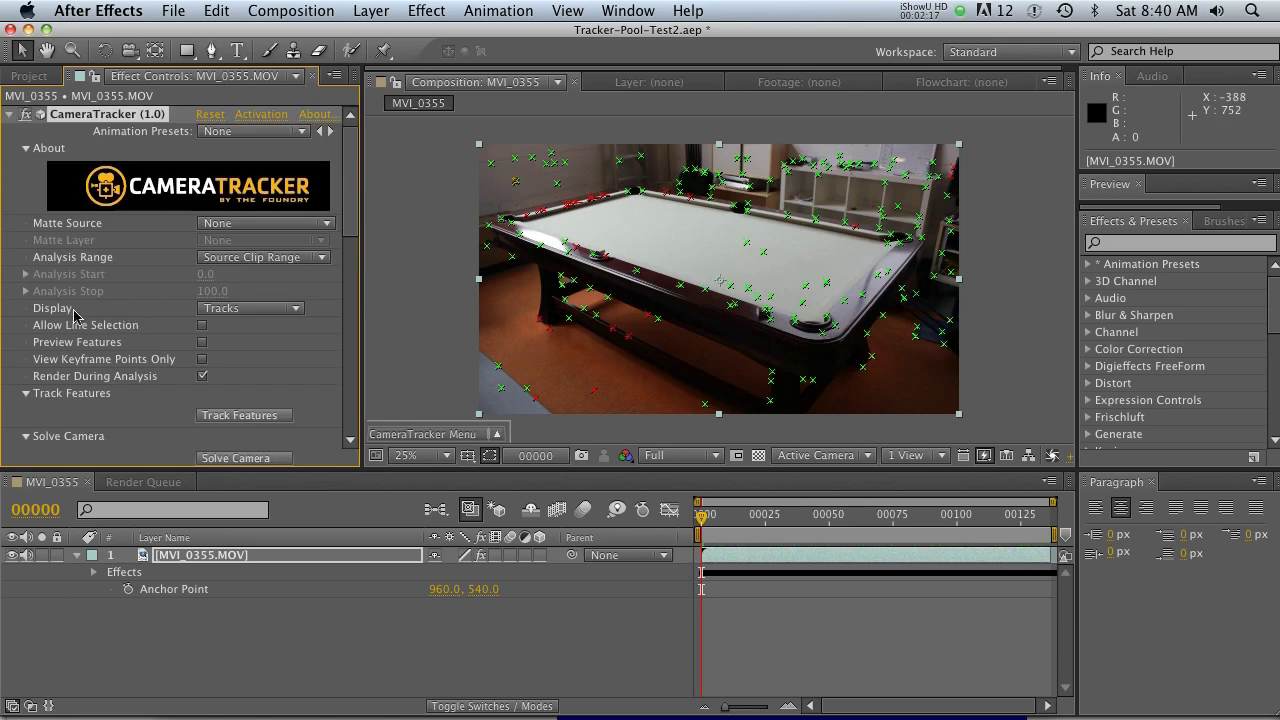
# - Set the CameraTracker display to Point Quality and scrub to frame 97 to check the track points
pyautogui.click(275, 310)
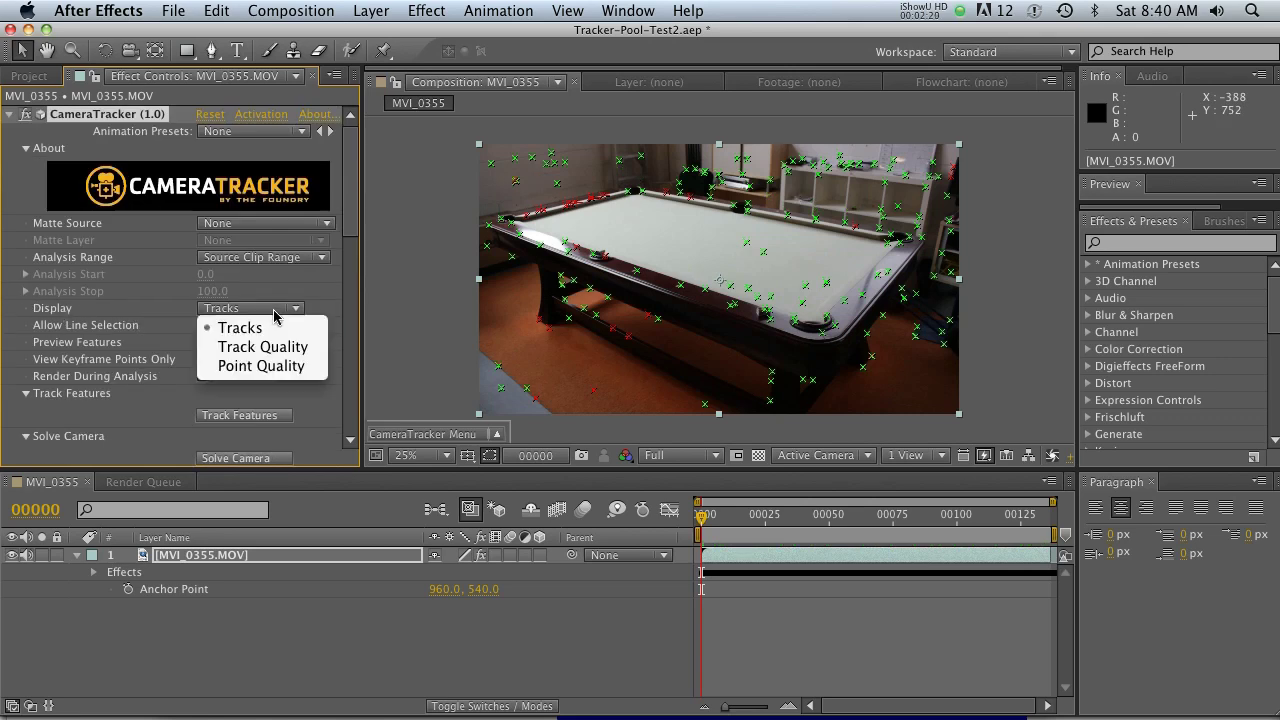
pyautogui.click(268, 368)
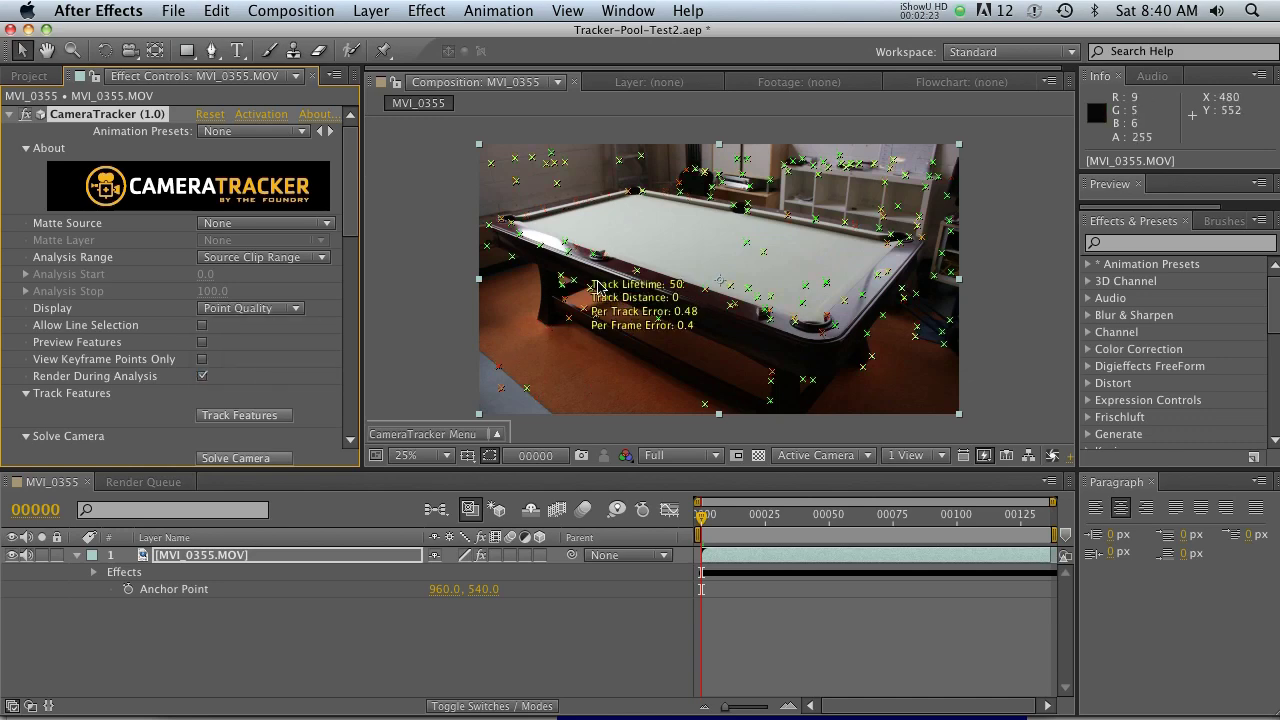
pyautogui.click(775, 517)
pyautogui.moveTo(784, 521); pyautogui.dragTo(955, 519)
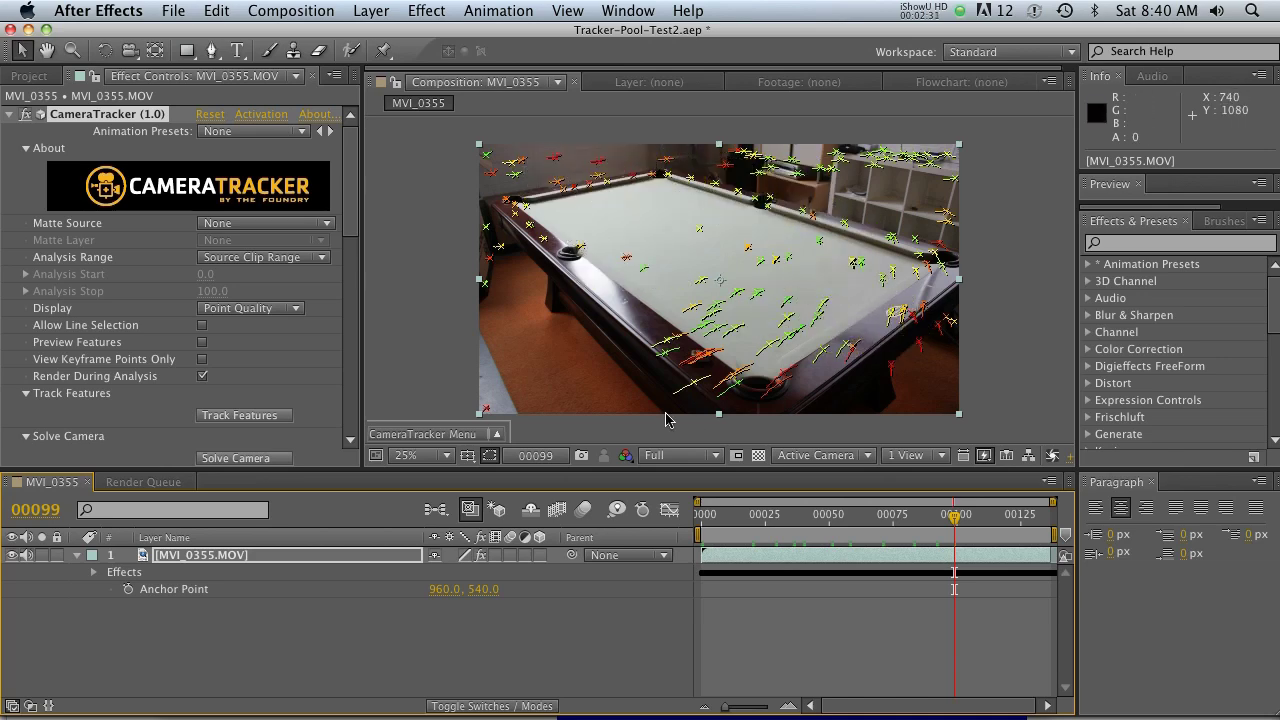
pyautogui.moveTo(973, 521); pyautogui.dragTo(948, 527)
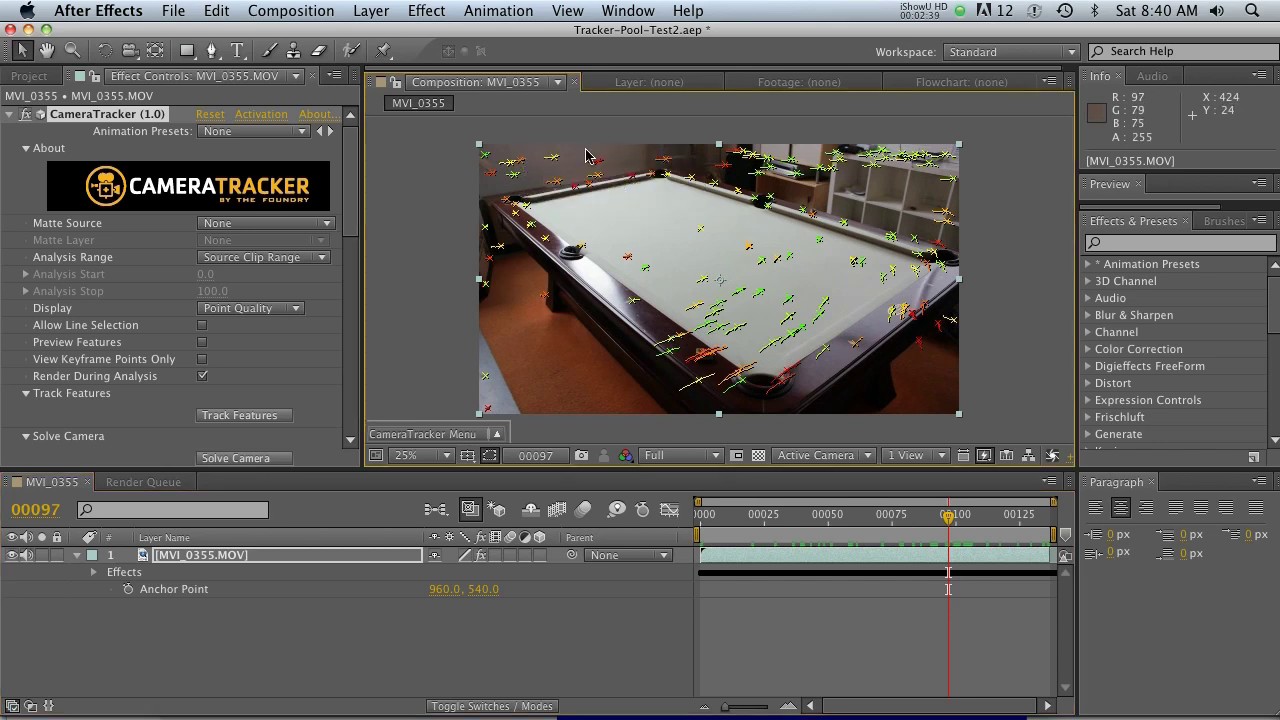
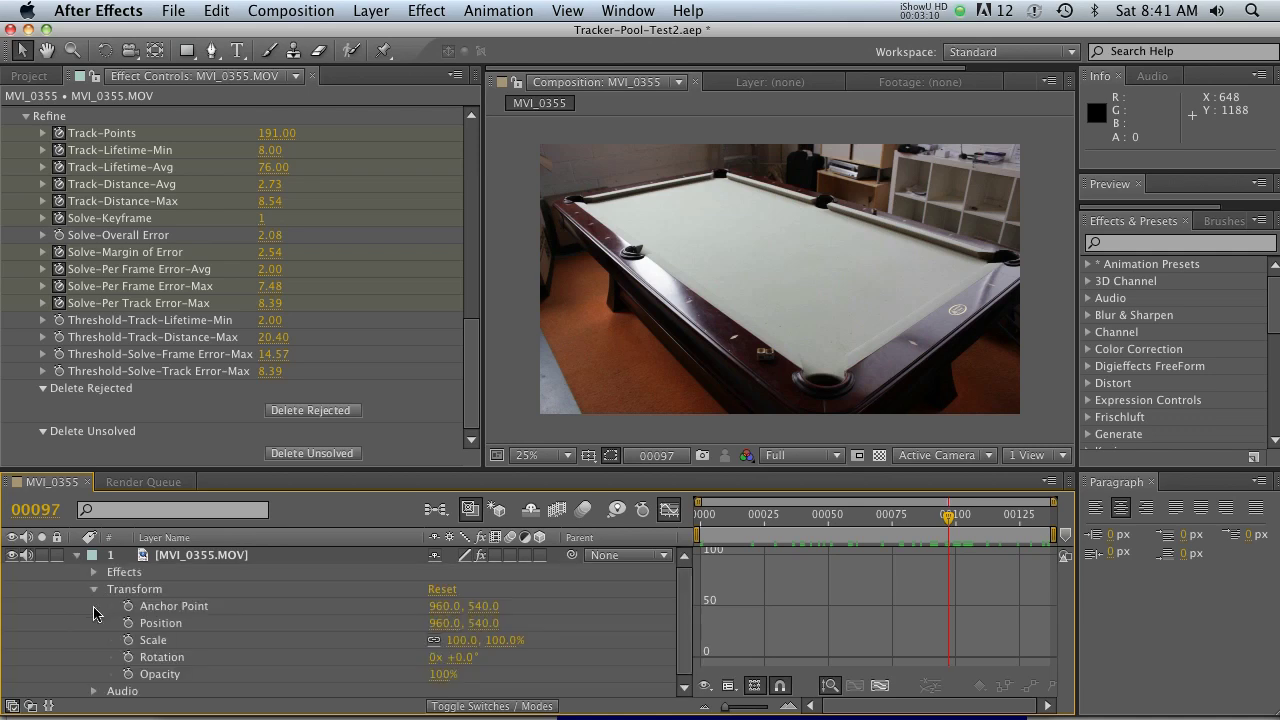
# - Expand the CameraTracker effect's Refine properties under the MVI_0355.MOV layer in the timeline
pyautogui.click(95, 571)
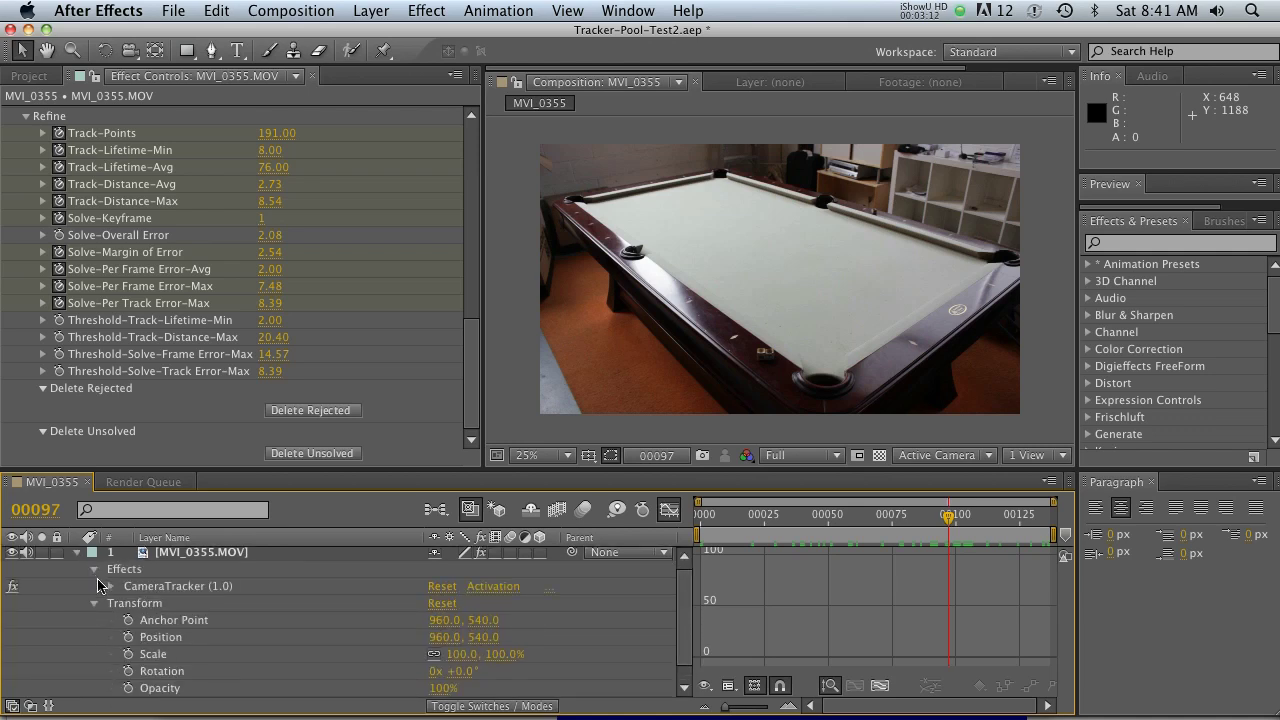
pyautogui.click(111, 587)
pyautogui.scroll(-5, 114, 600)
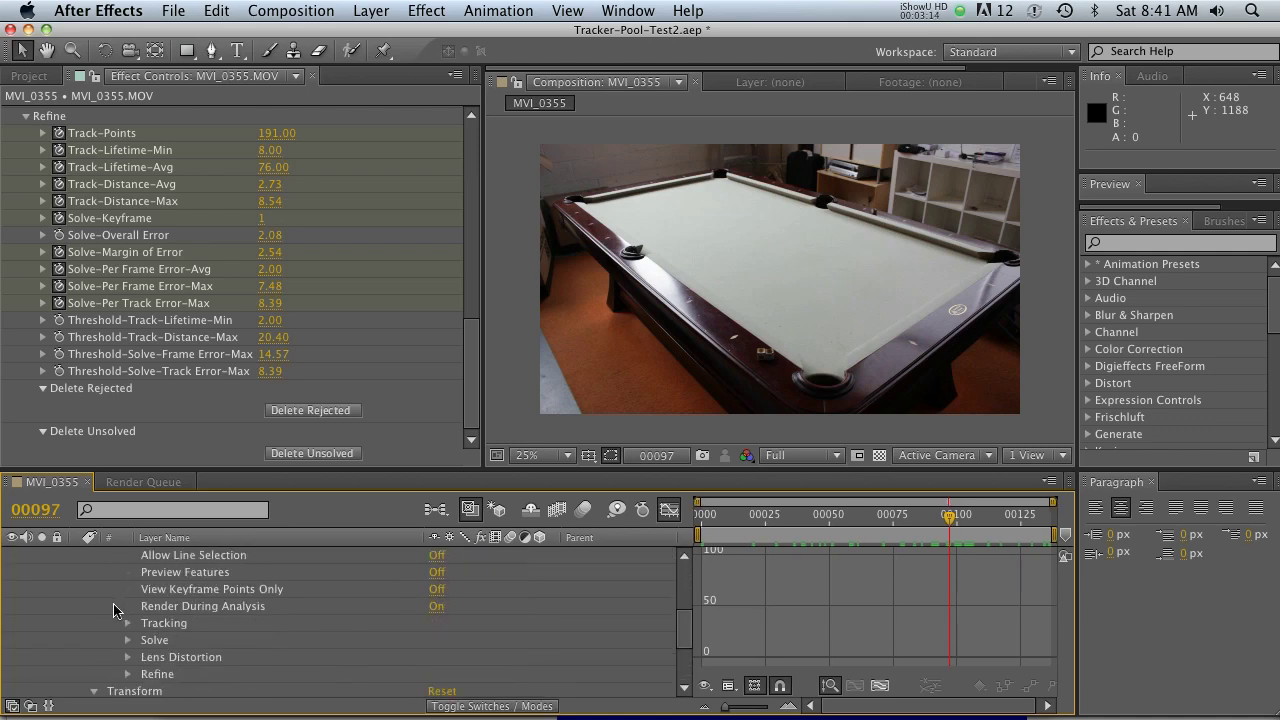
pyautogui.click(127, 674)
pyautogui.scroll(-6, 266, 632)
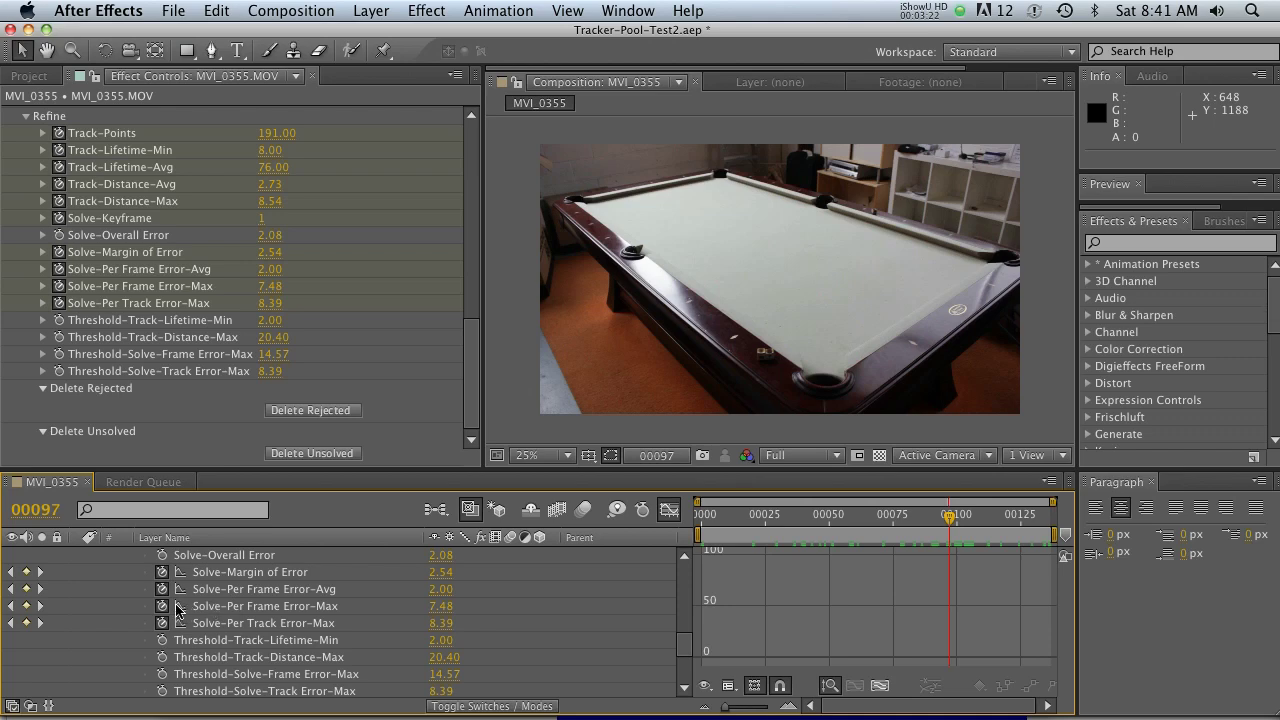
# - Show the Solve-Per Frame Error-Max curve in the graph editor, move to frame 76 and inspect the curve's peaks
pyautogui.click(176, 607)
pyautogui.click(264, 607)
pyautogui.moveTo(953, 516); pyautogui.dragTo(895, 516)
pyautogui.moveTo(886, 580)
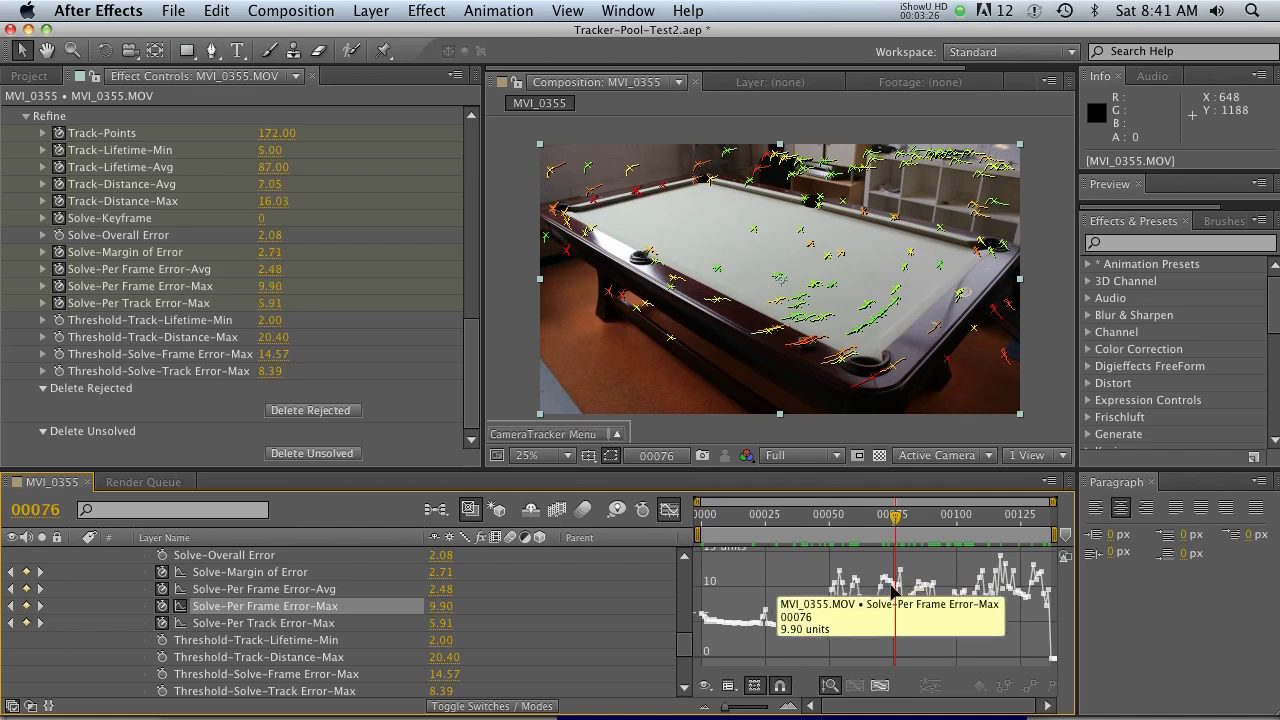
pyautogui.moveTo(1005, 558)
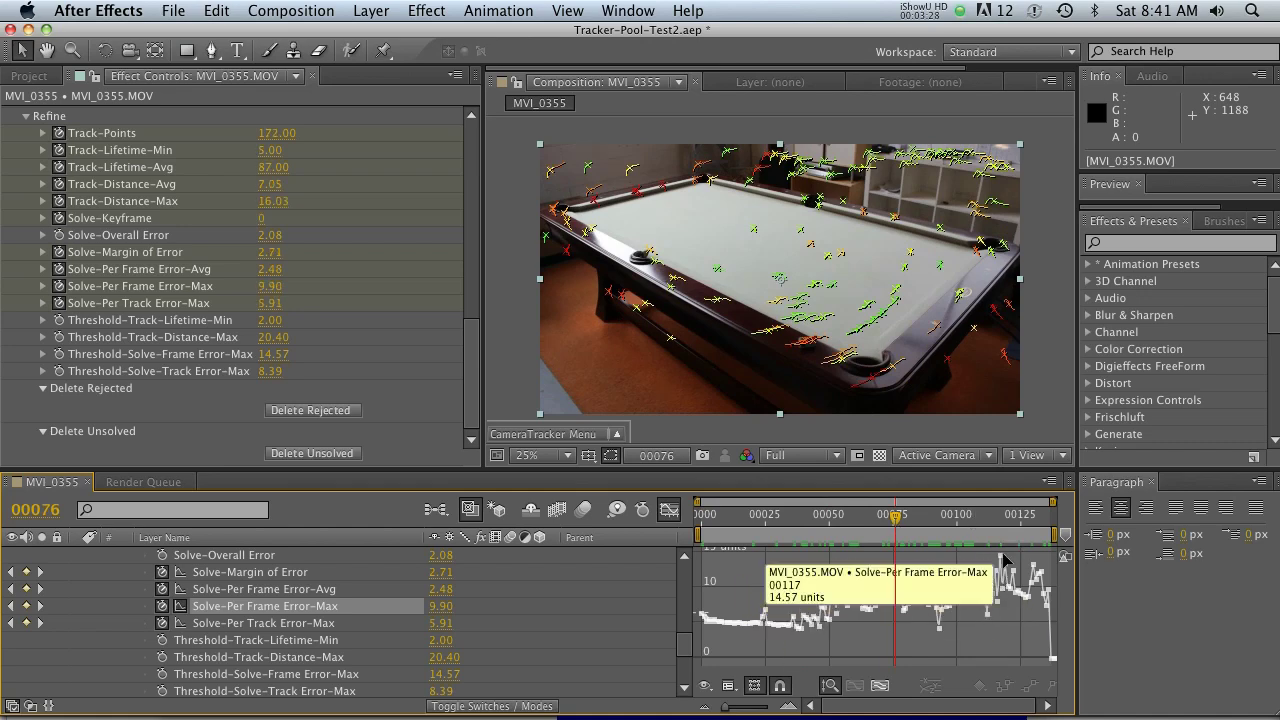
# - At frame 100, lower Threshold-Solve-Frame Error-Max to 8.00 against the Solve-Per Frame Error-Max curve and delete the rejected tracks
pyautogui.moveTo(906, 532); pyautogui.dragTo(957, 520)
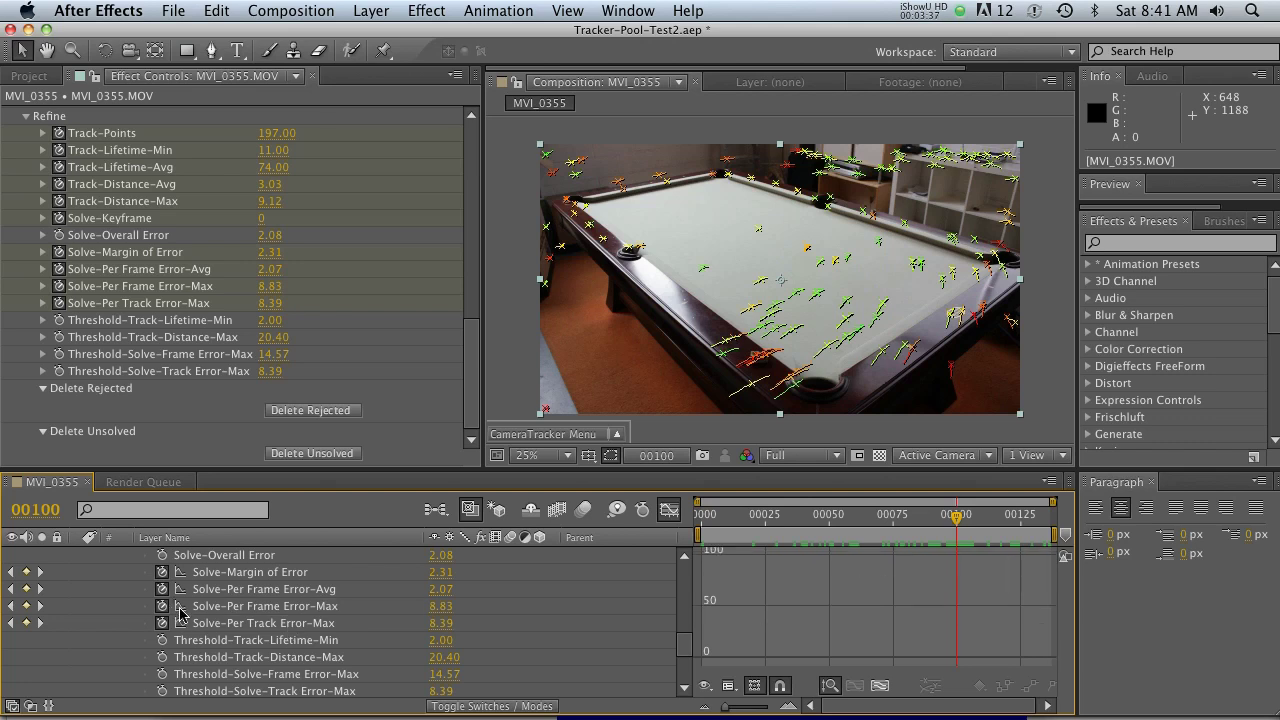
pyautogui.click(287, 675)
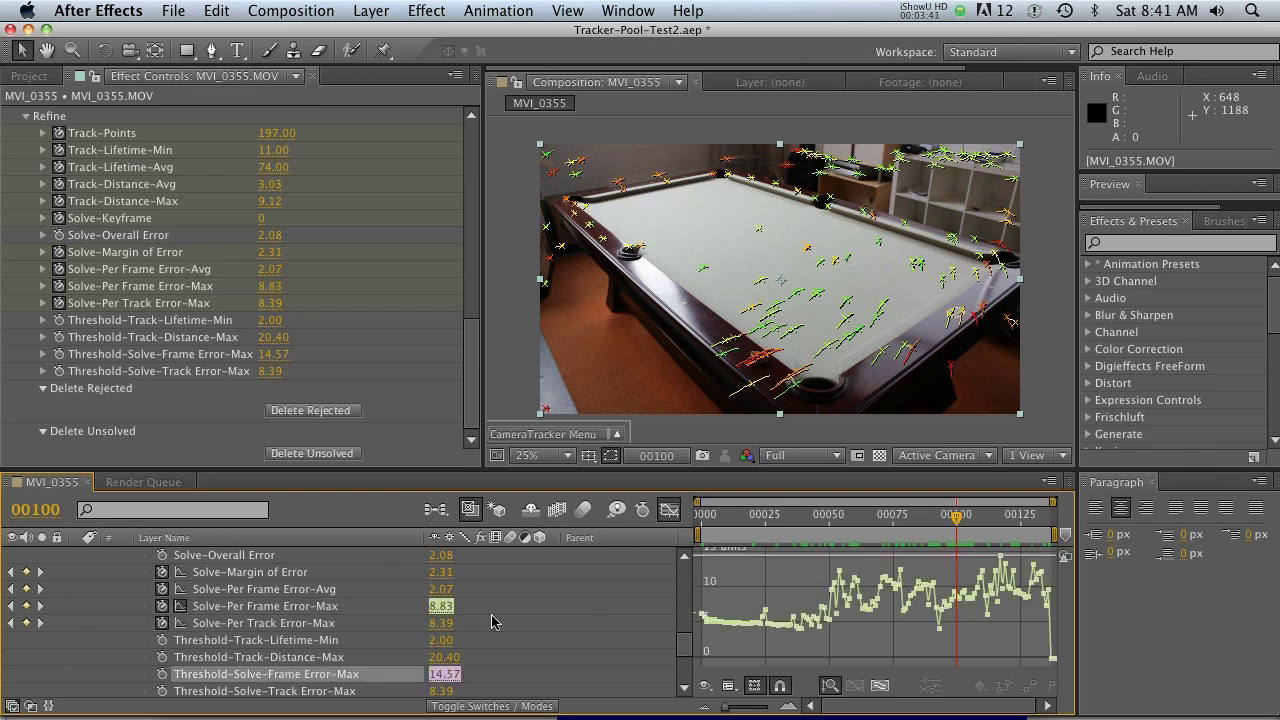
pyautogui.moveTo(445, 675); pyautogui.dragTo(316, 678)
pyautogui.moveTo(455, 686); pyautogui.dragTo(260, 672)
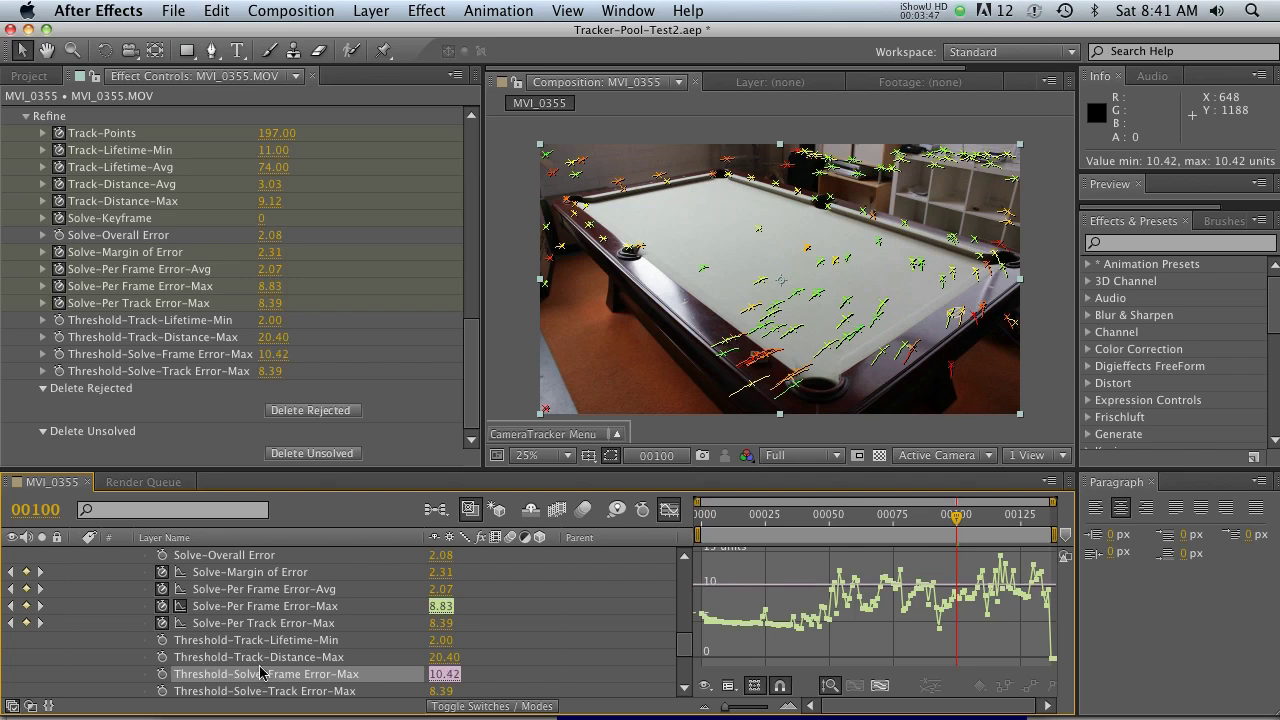
pyautogui.moveTo(442, 672); pyautogui.dragTo(357, 677)
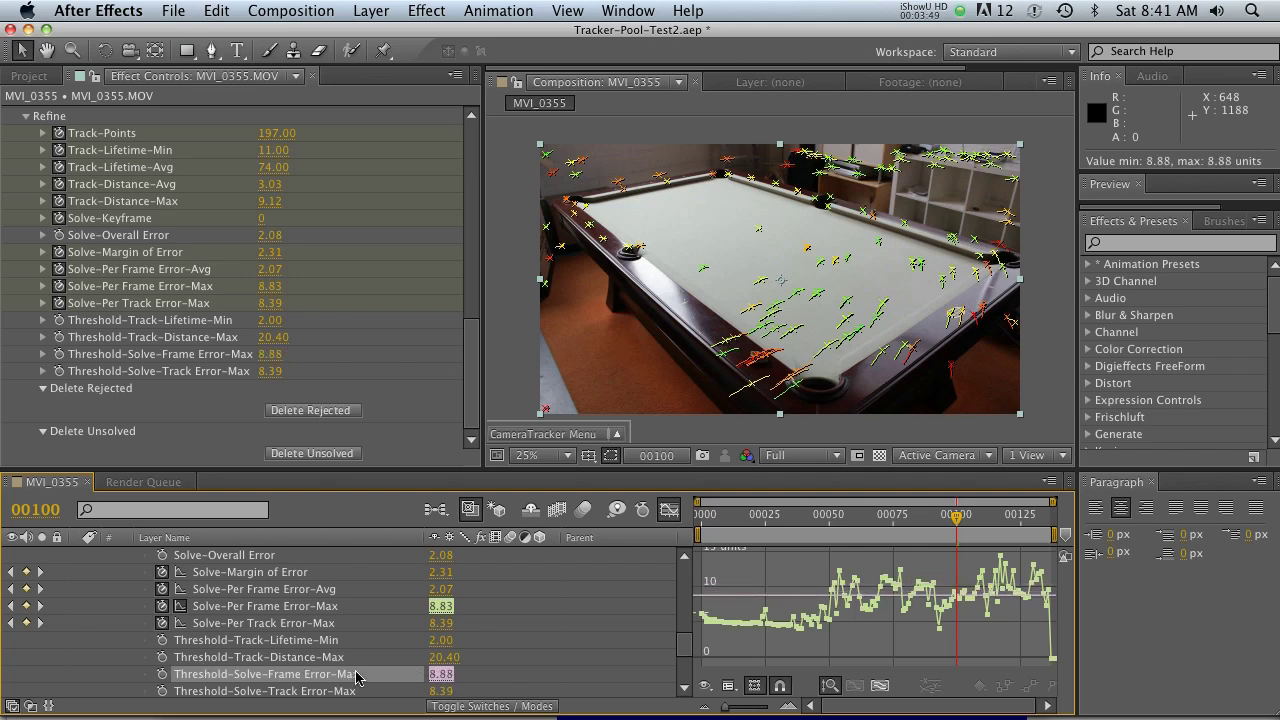
pyautogui.moveTo(441, 674); pyautogui.dragTo(355, 674)
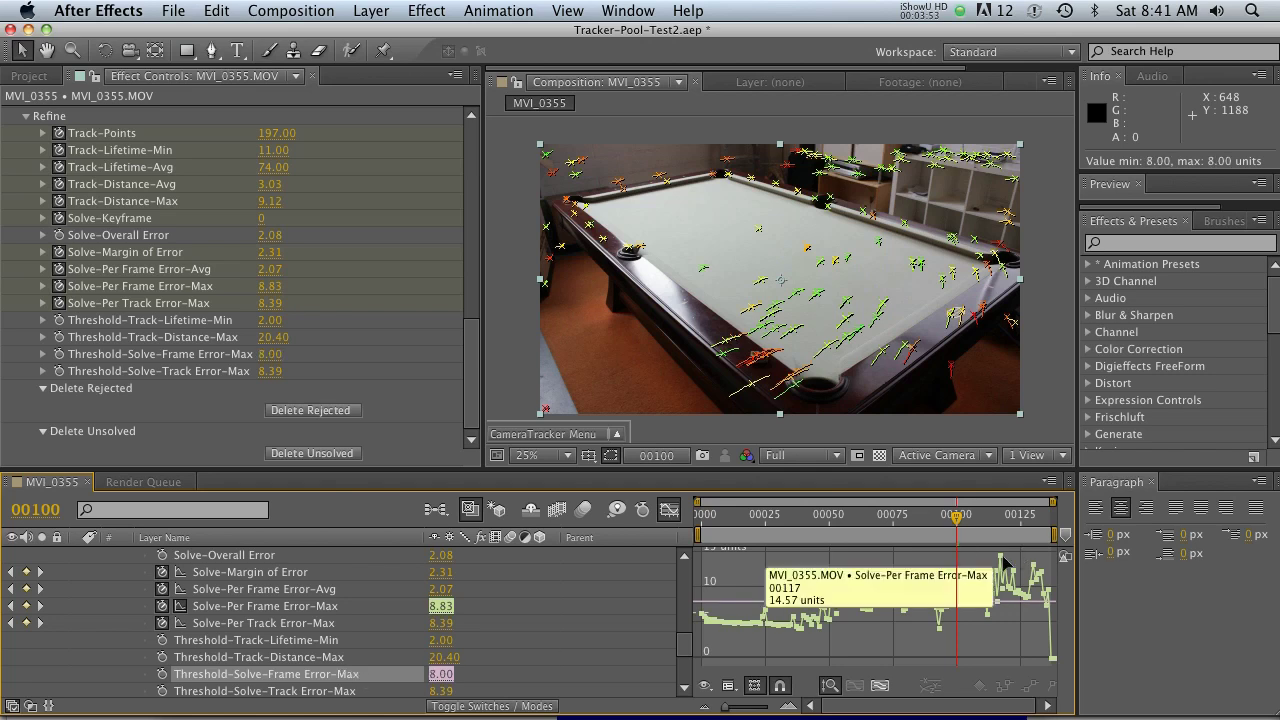
pyautogui.click(307, 411)
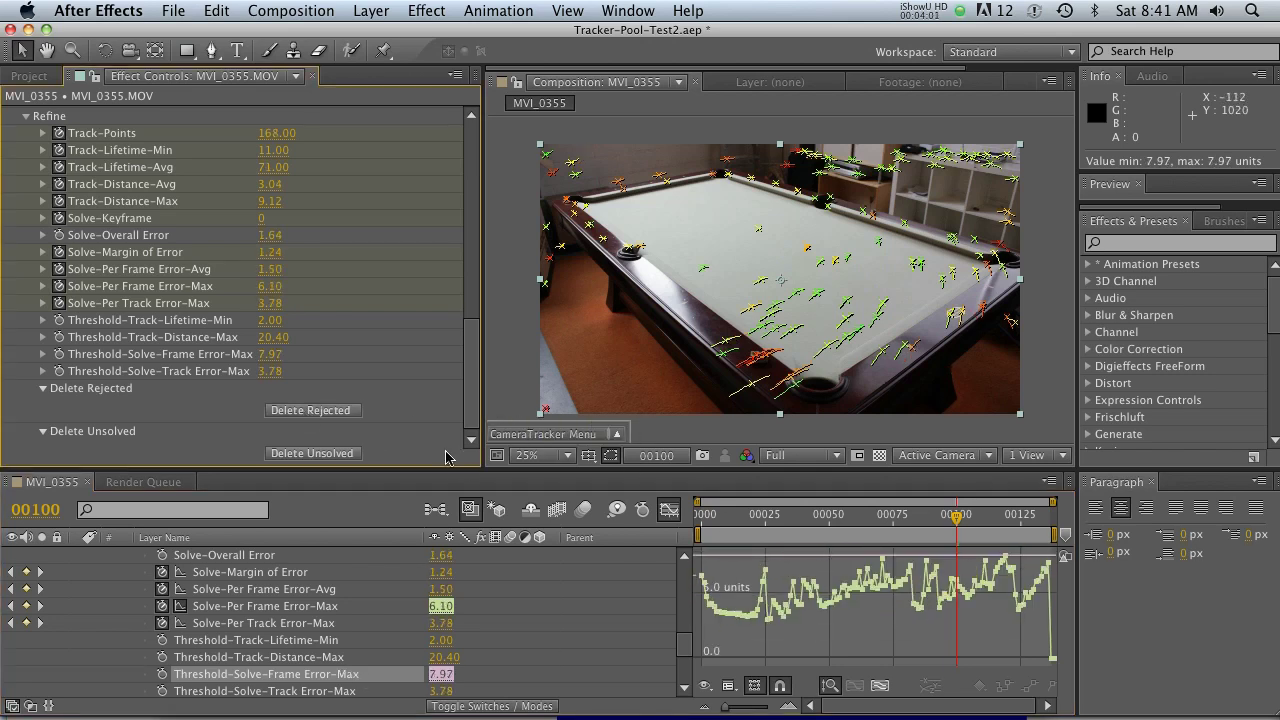
# - Move to frame 54, solve the camera again with CameraTracker and accept the solve result
pyautogui.scroll(8, 470, 300)
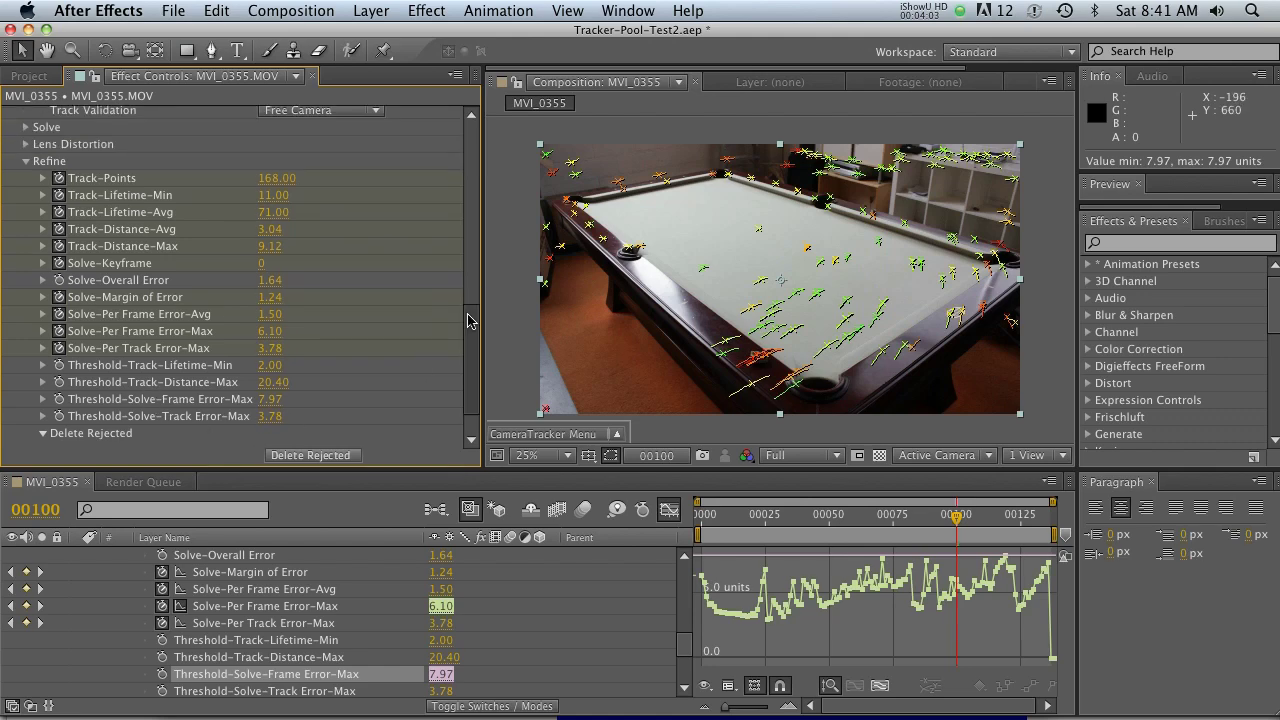
pyautogui.moveTo(948, 528); pyautogui.dragTo(838, 520)
pyautogui.moveTo(466, 235); pyautogui.dragTo(468, 140)
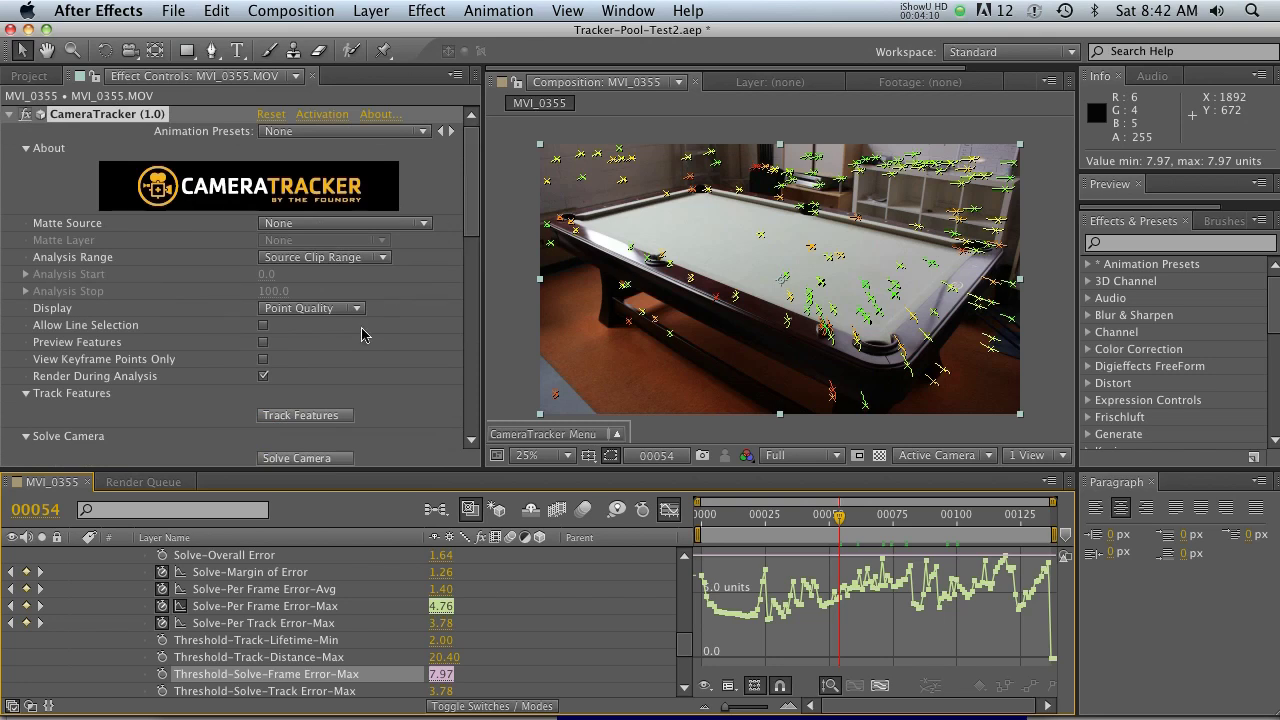
pyautogui.click(305, 458)
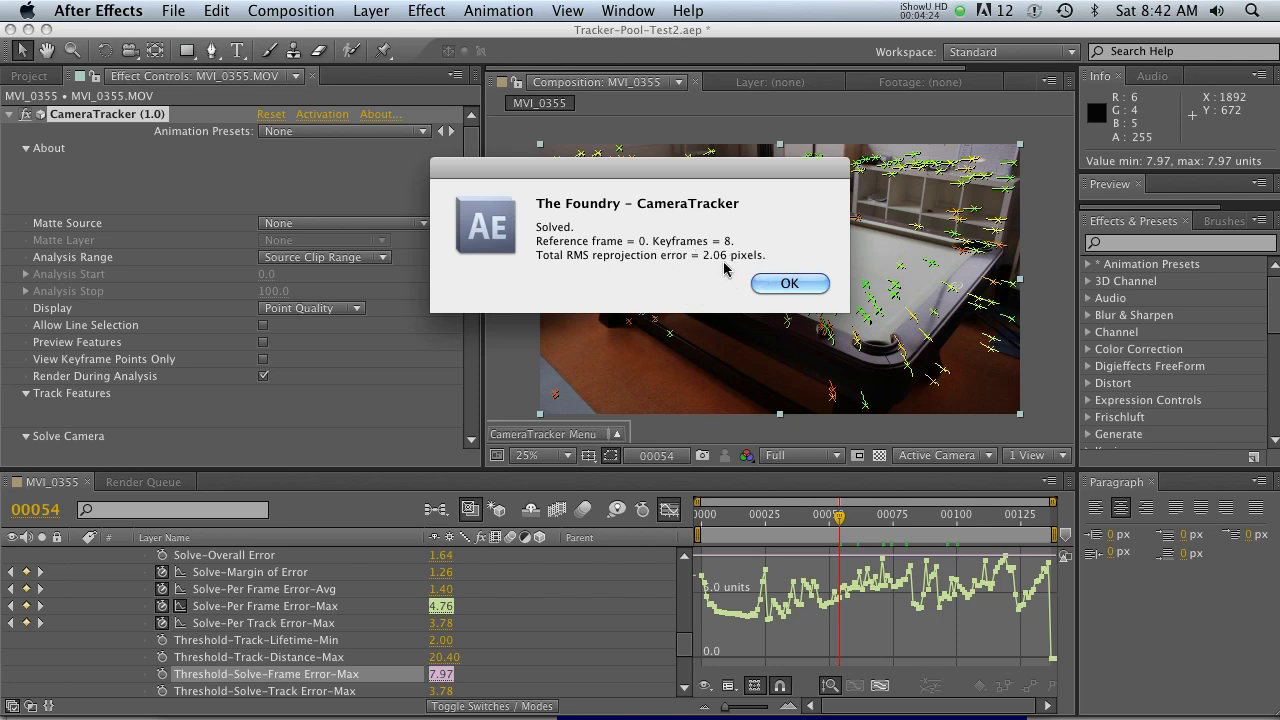
pyautogui.click(784, 283)
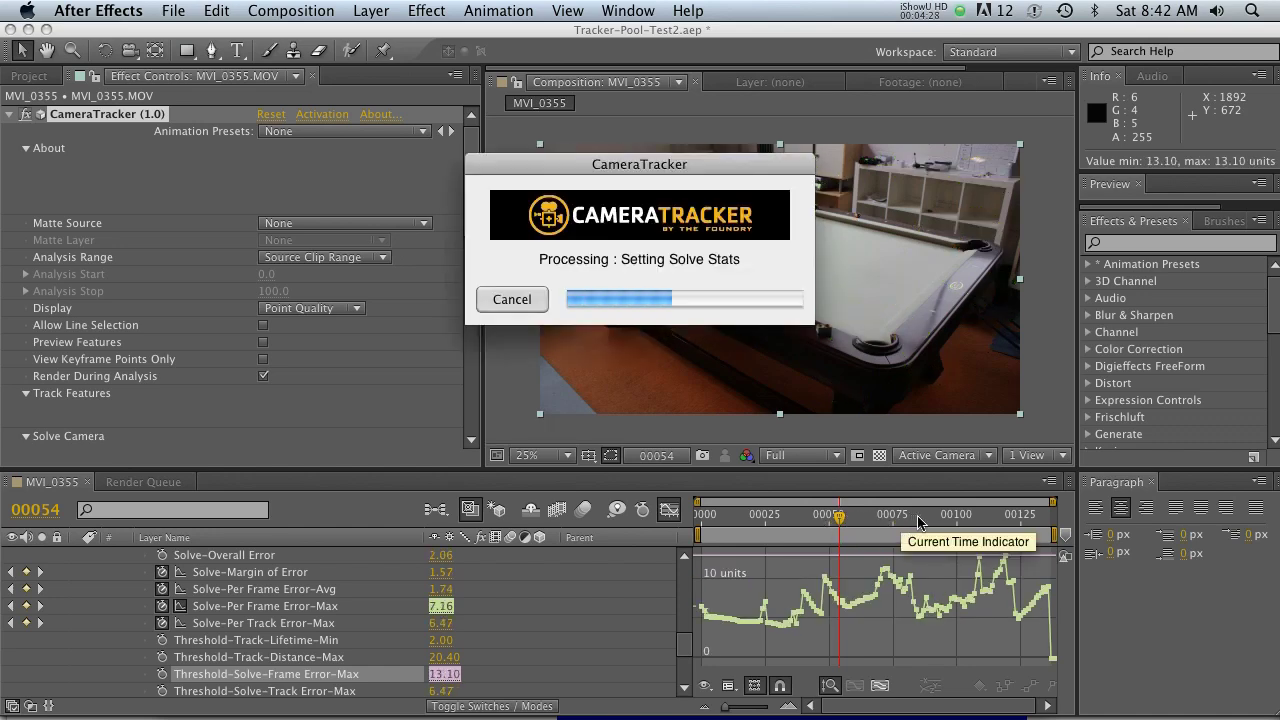
# - Scrub back to frame 0, run the camera solve once more and accept its result
pyautogui.moveTo(920, 520); pyautogui.dragTo(905, 522)
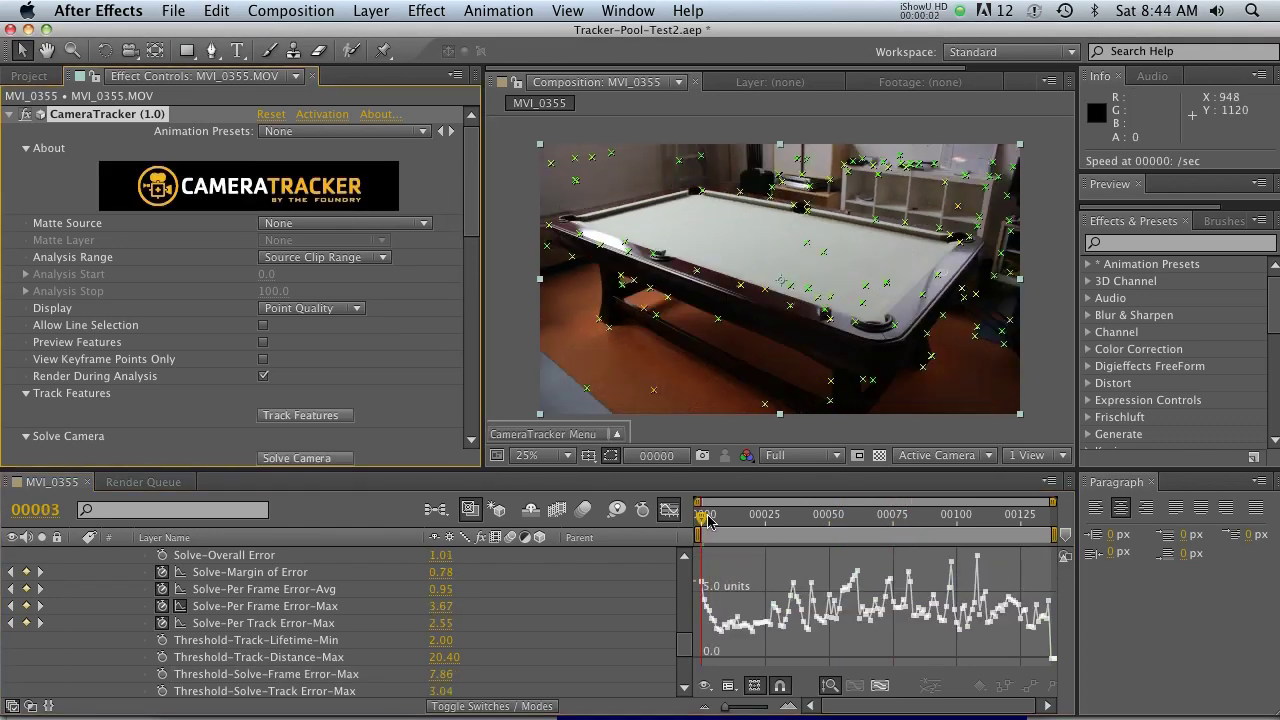
pyautogui.moveTo(800, 521); pyautogui.dragTo(640, 515)
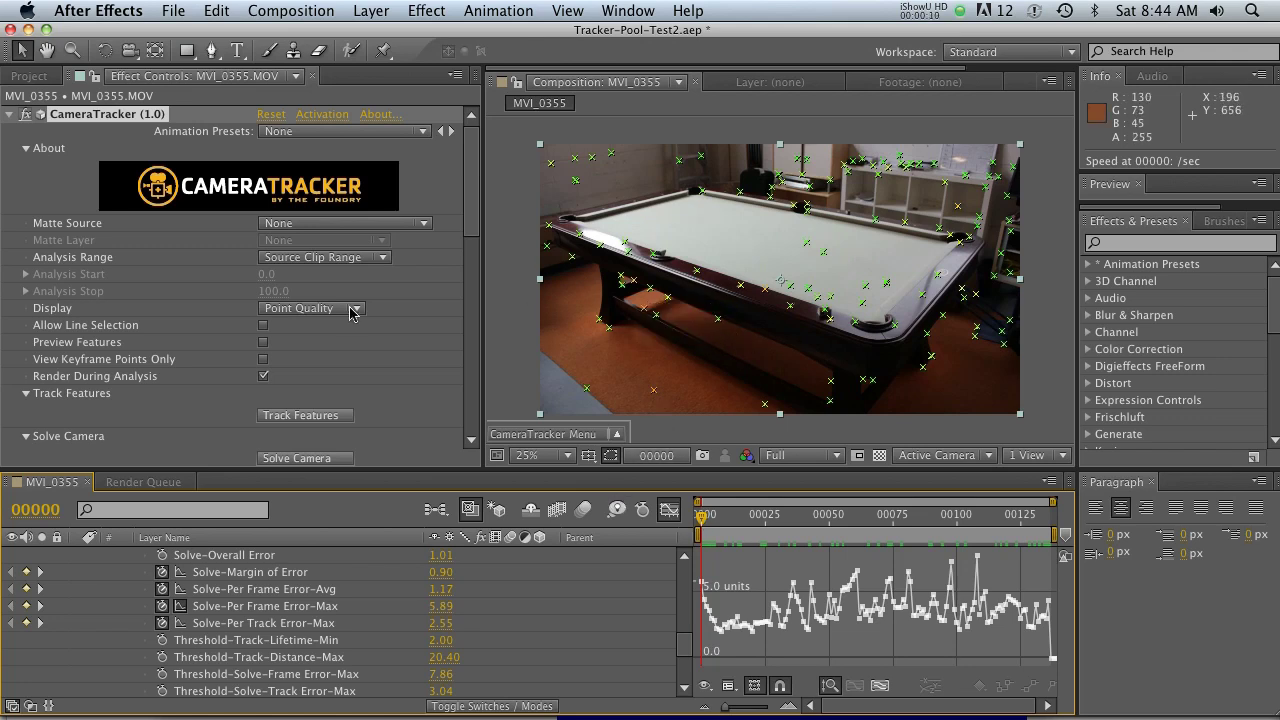
pyautogui.click(300, 458)
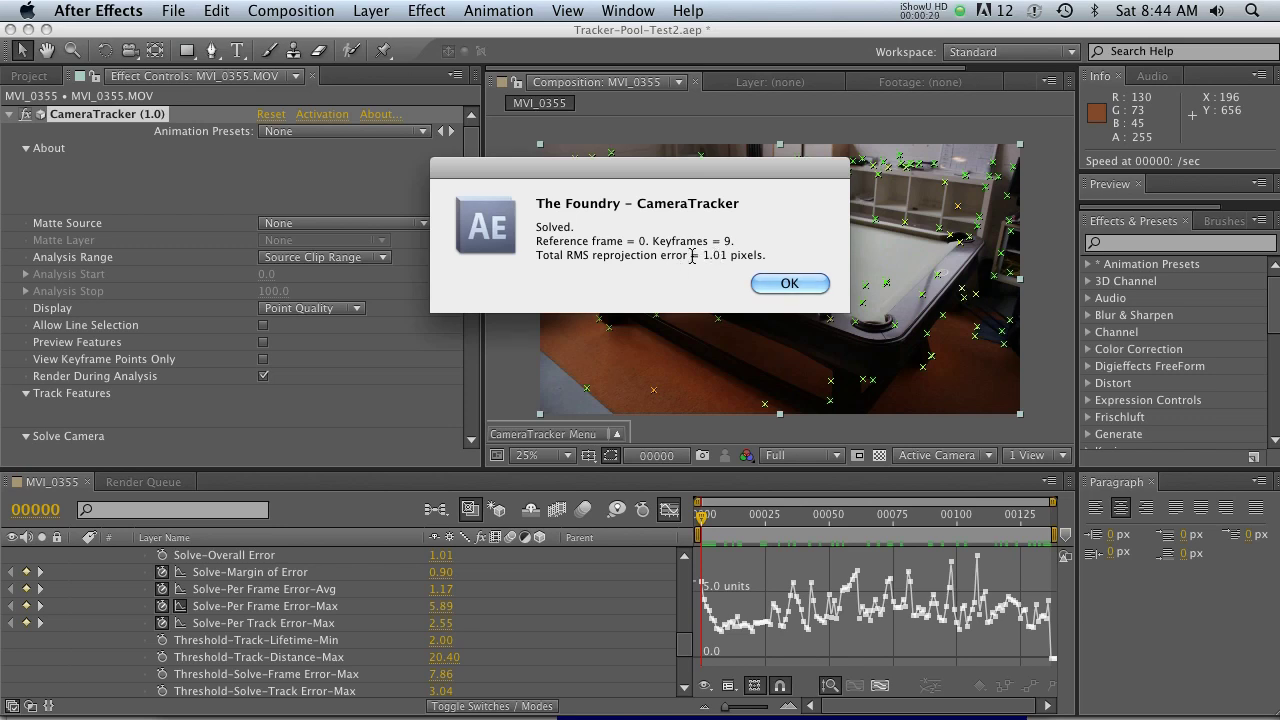
pyautogui.click(778, 288)
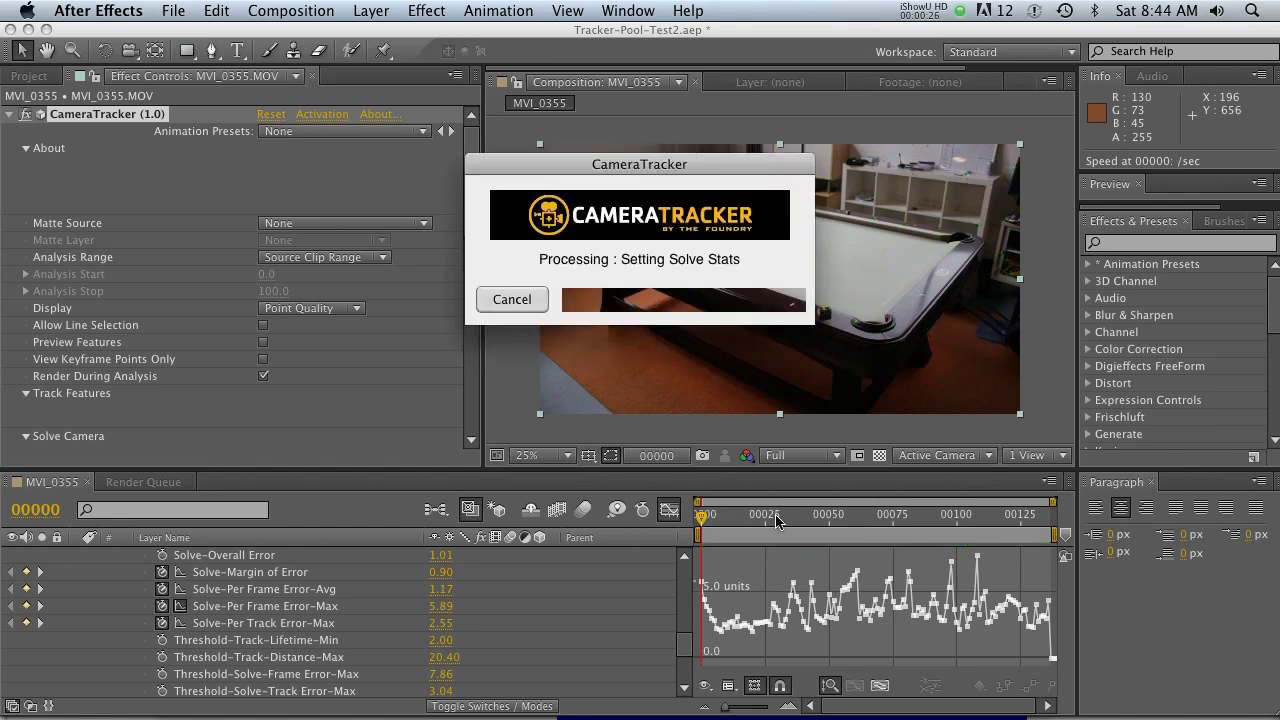
# - Collapse the MVI_0355.MOV layer's properties and create the CameraTracker scene from the solved camera
pyautogui.scroll(10, 198, 594)
pyautogui.click(92, 571)
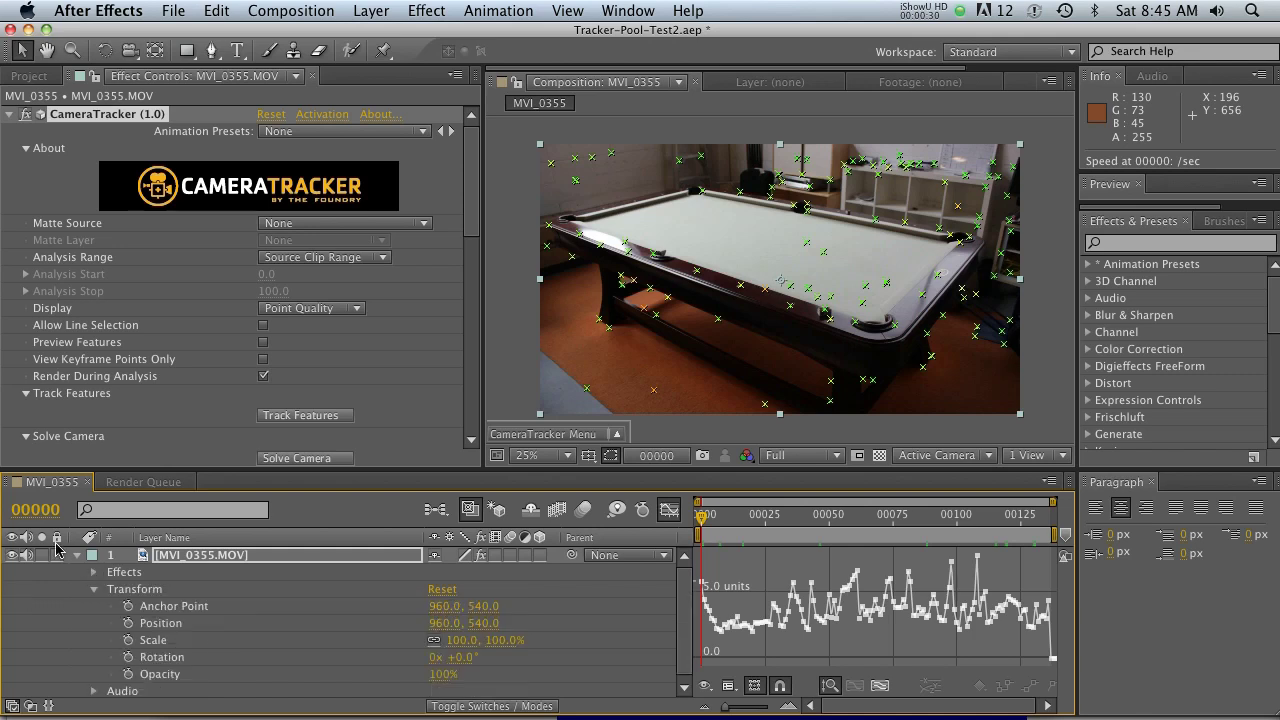
pyautogui.click(79, 557)
pyautogui.scroll(-5, 471, 282)
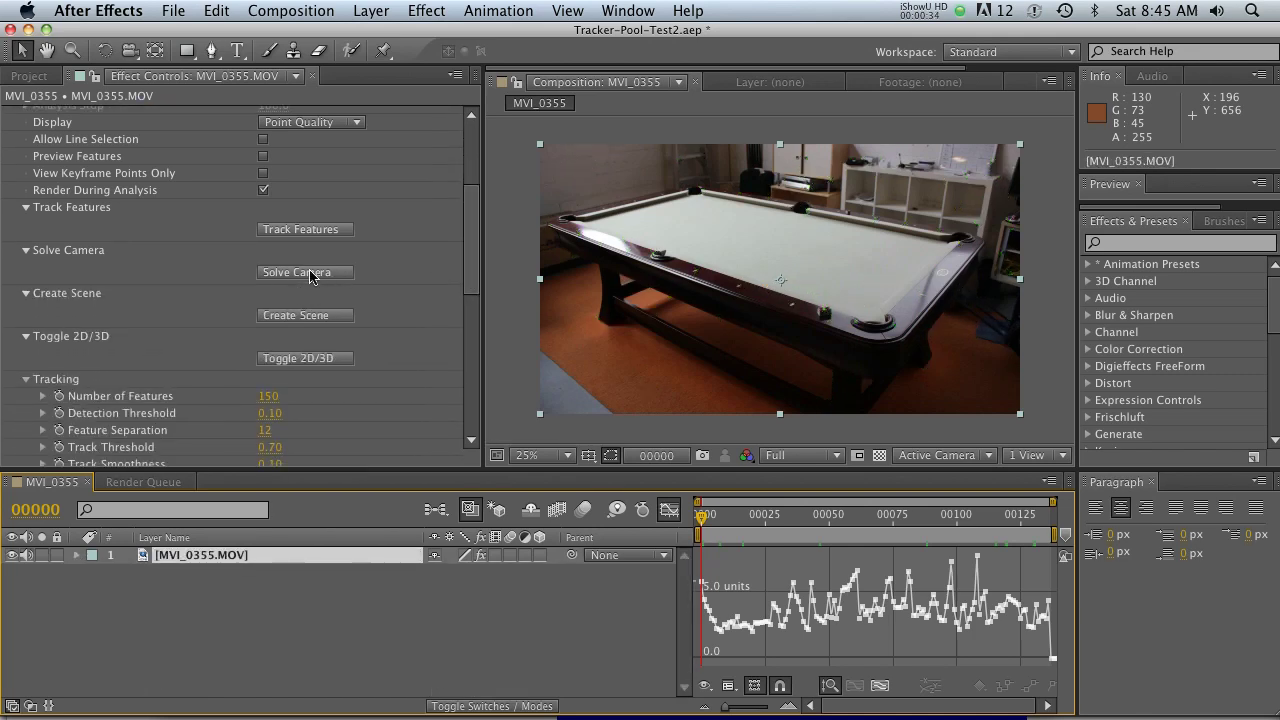
pyautogui.click(318, 319)
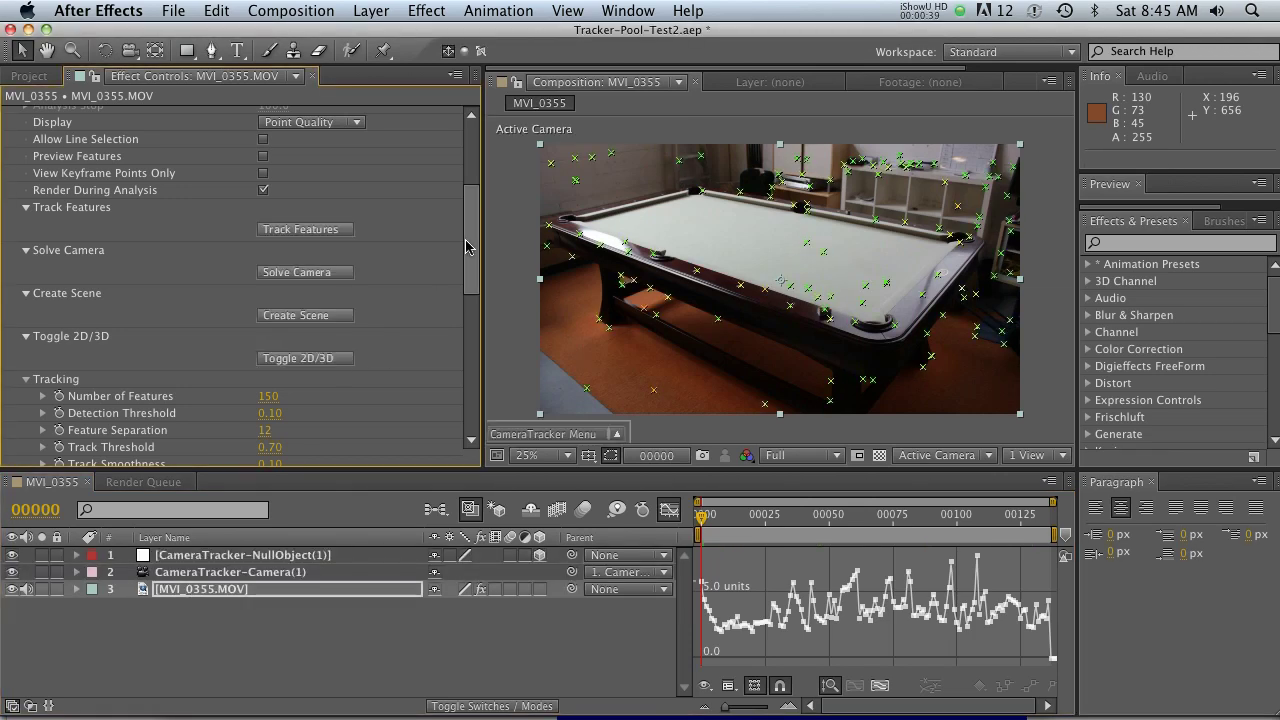
# - Switch the timeline from the graph editor back to layer bars and inspect the created camera and null object layers
pyautogui.click(240, 572)
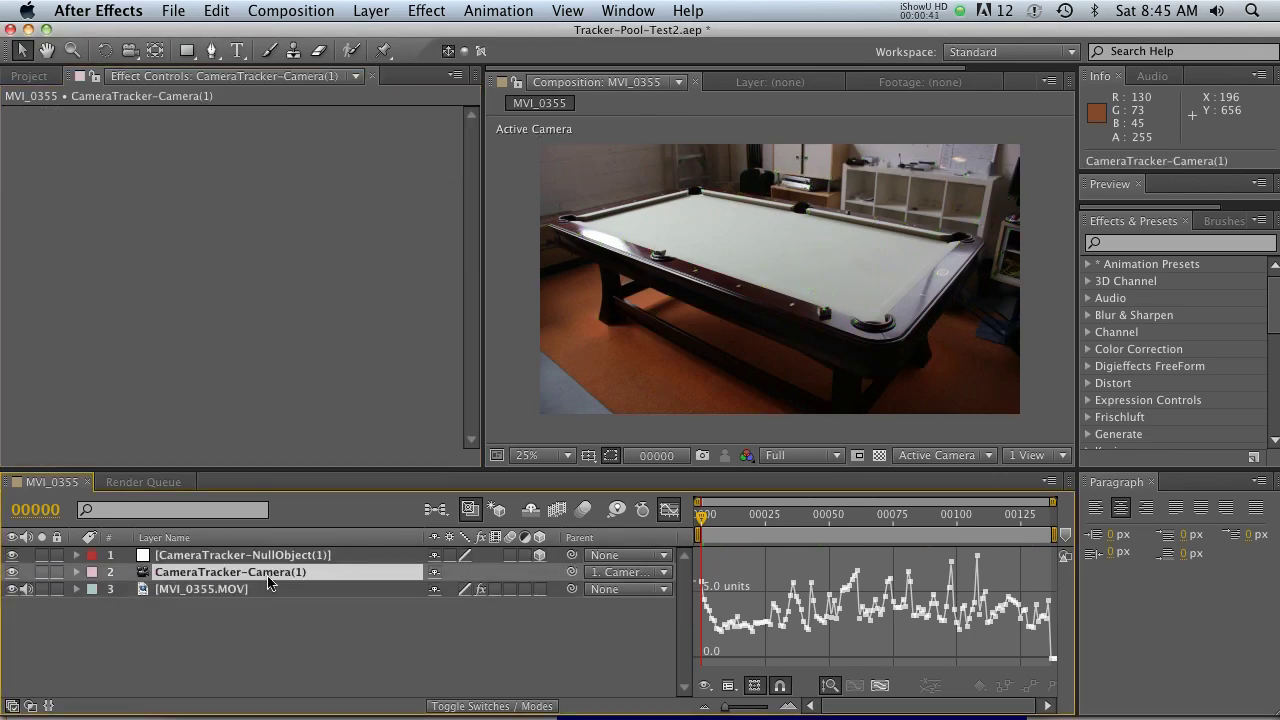
pyautogui.click(663, 512)
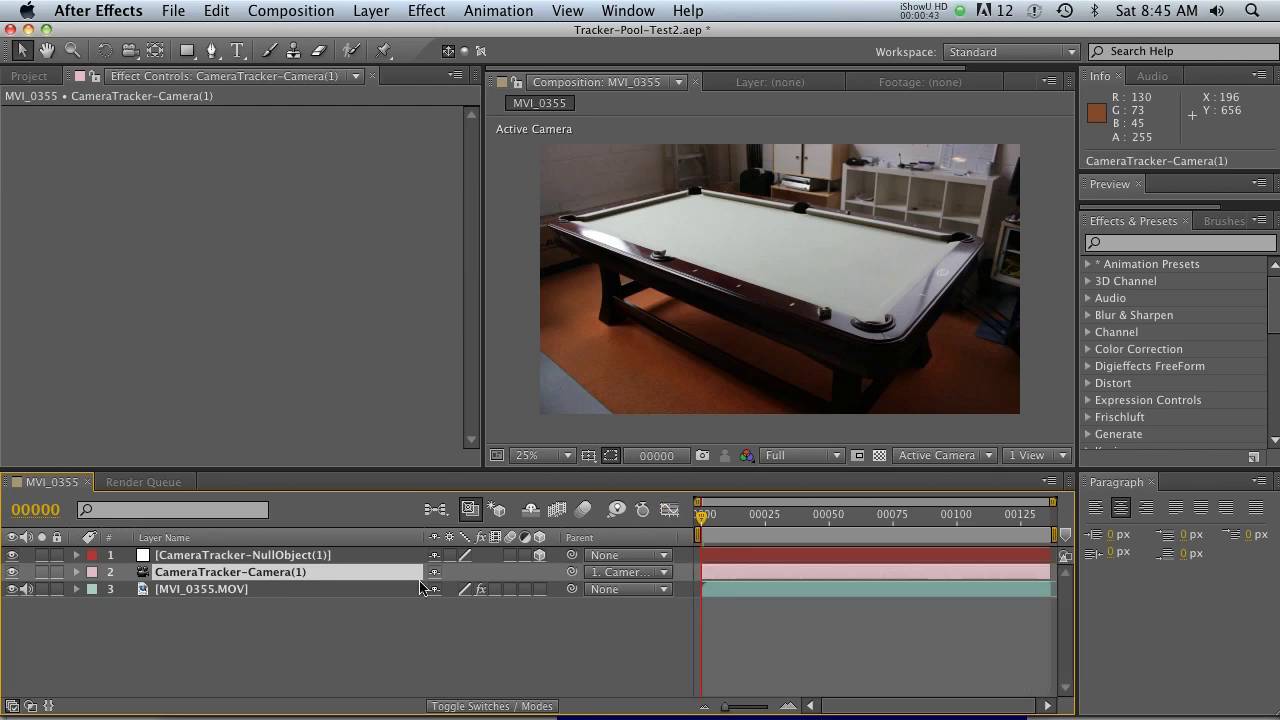
pyautogui.click(221, 556)
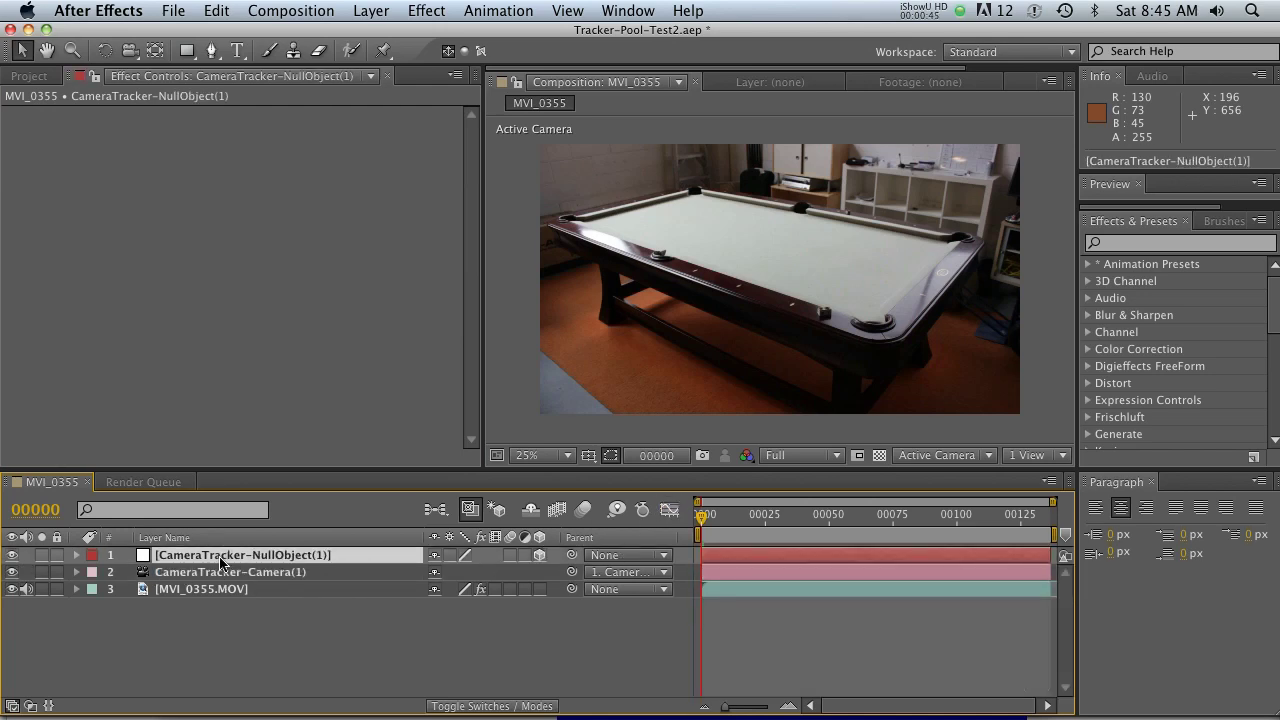
pyautogui.moveTo(704, 522)
pyautogui.mouseDown()
pyautogui.moveTo(1045, 522)
pyautogui.moveTo(700, 522)
pyautogui.mouseUp()
# - Select the CameraTracker effect on MVI_0355.MOV and look through its Tracks and Ground Plane commands in the viewer
pyautogui.click(220, 590)
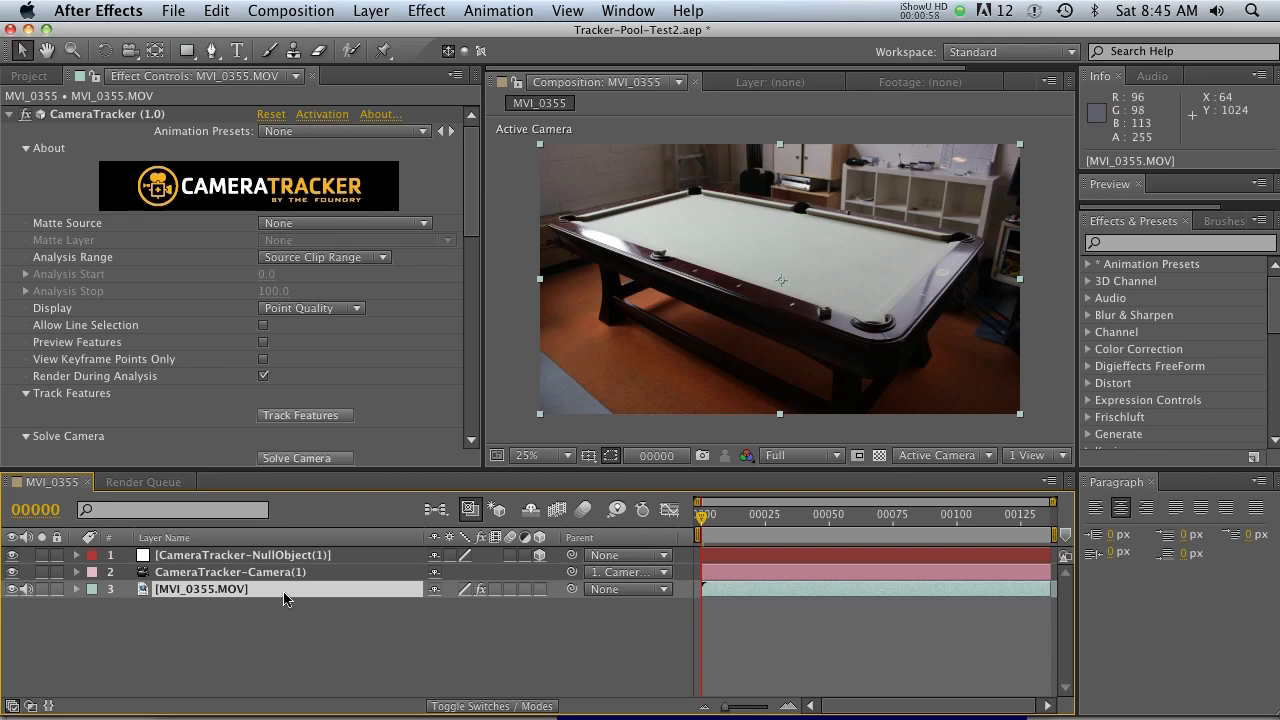
pyautogui.click(80, 115)
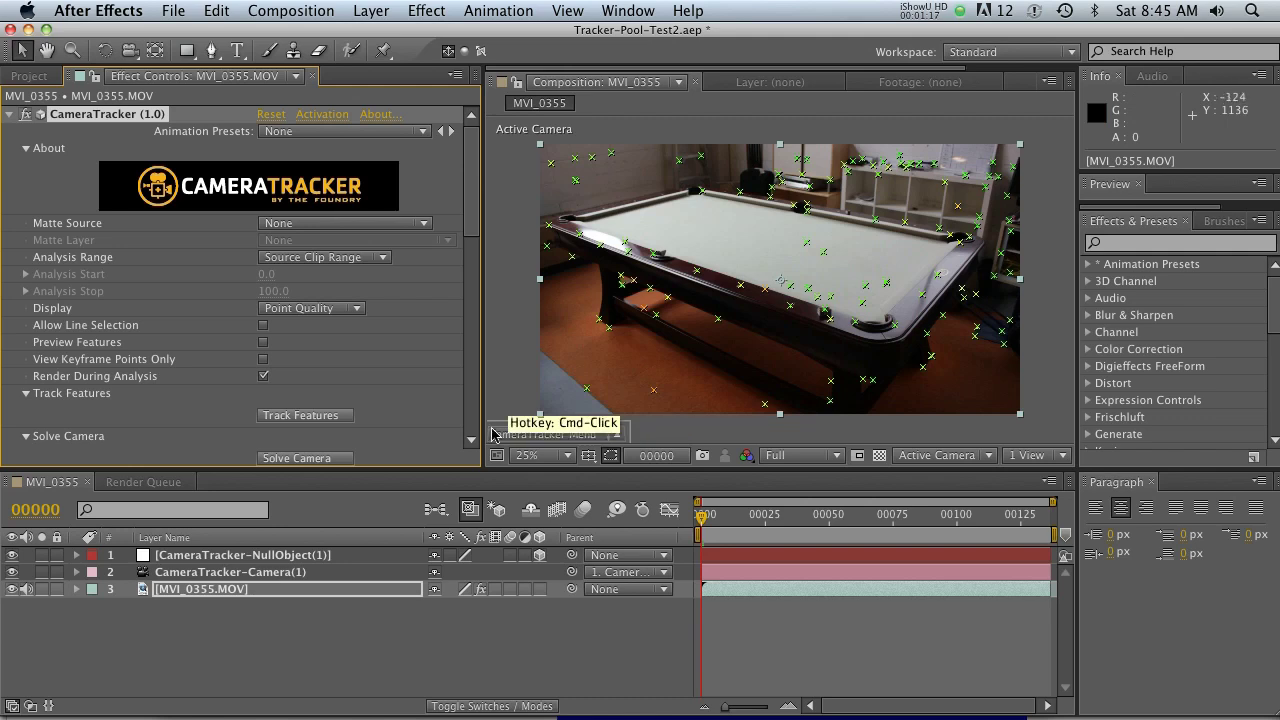
pyautogui.click(606, 432)
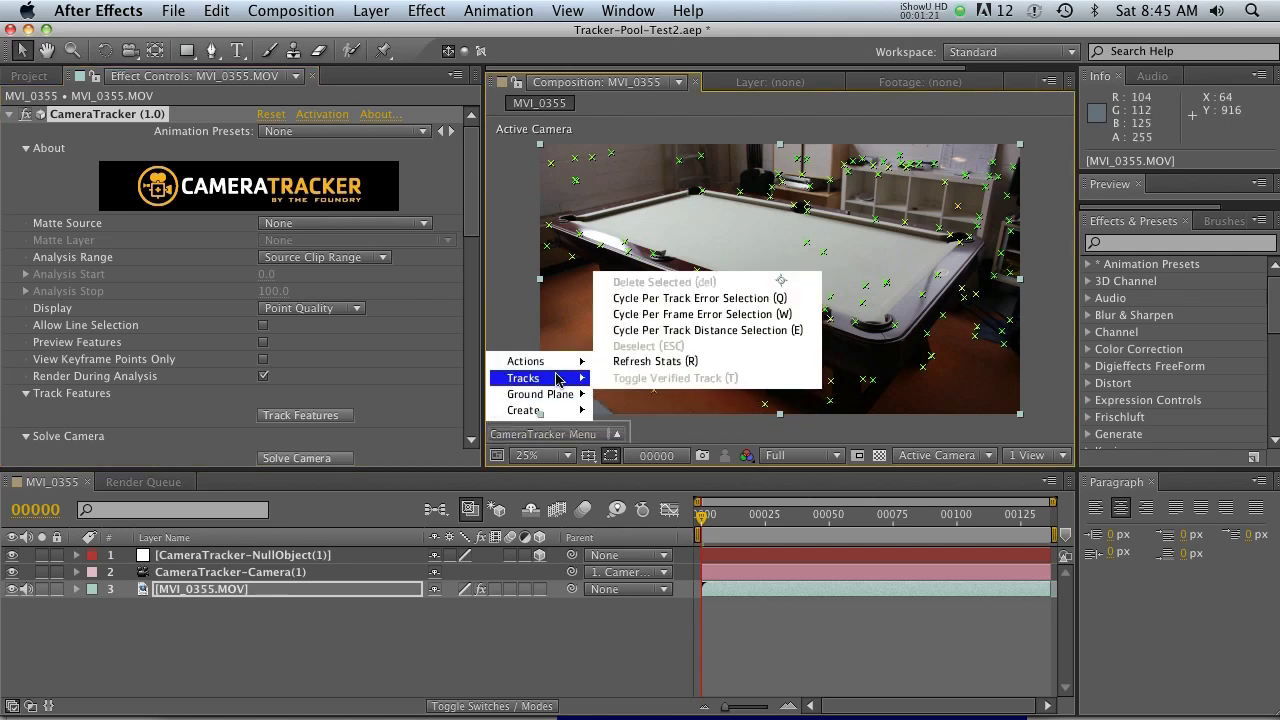
pyautogui.moveTo(556, 393)
pyautogui.click(778, 620)
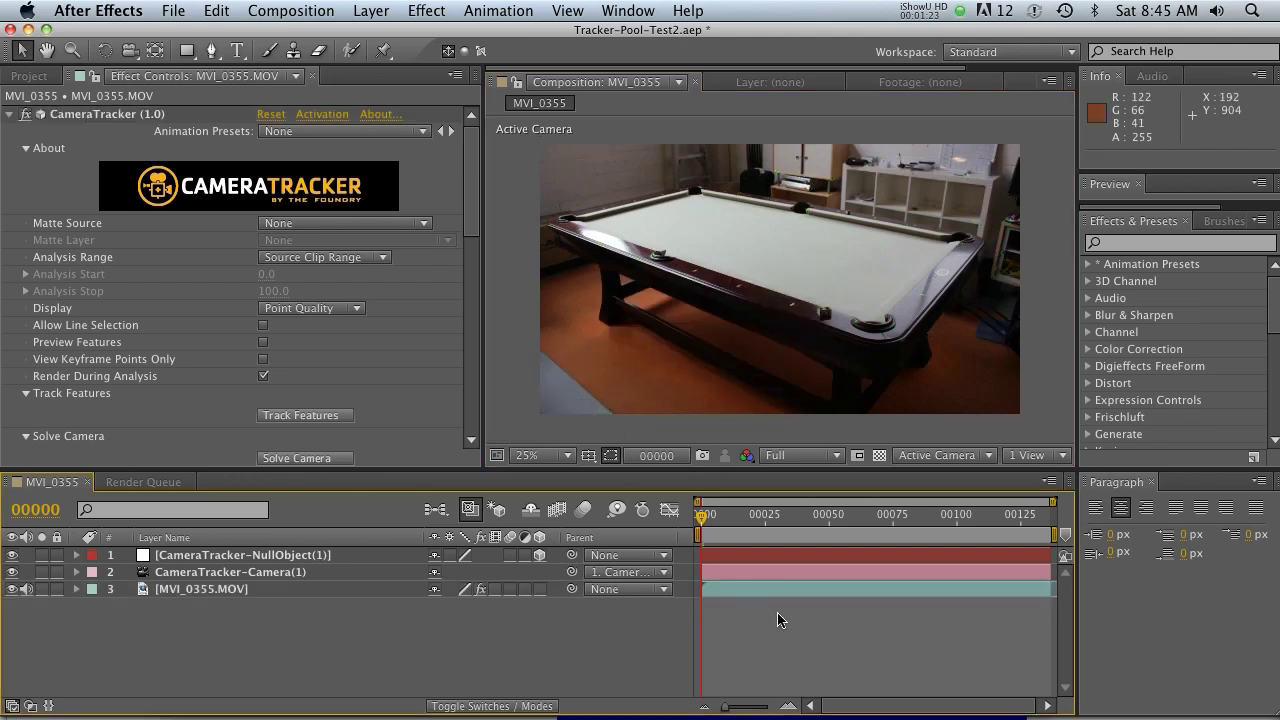
# - Reselect the CameraTracker effect on MVI_0355.MOV to show the track points and move to frame 57
pyautogui.click(256, 595)
pyautogui.click(720, 516)
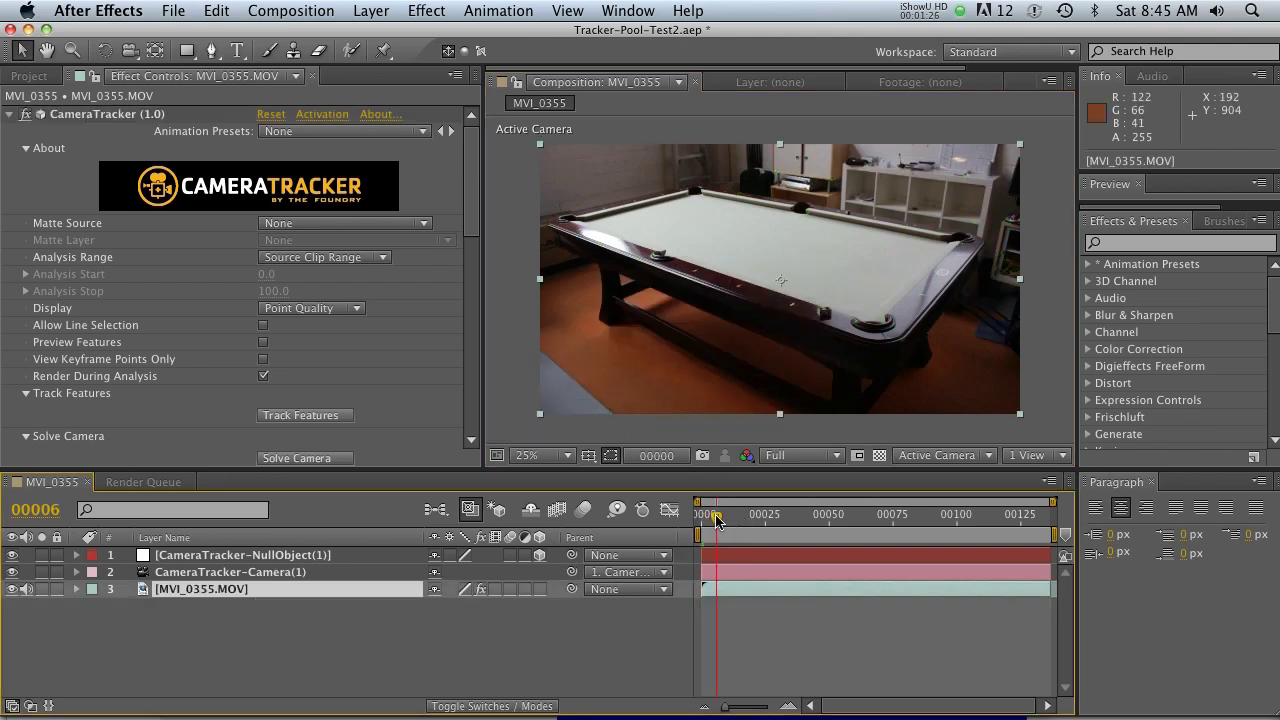
pyautogui.click(100, 116)
pyautogui.moveTo(728, 539); pyautogui.dragTo(762, 530)
pyautogui.click(700, 298)
pyautogui.moveTo(820, 256)
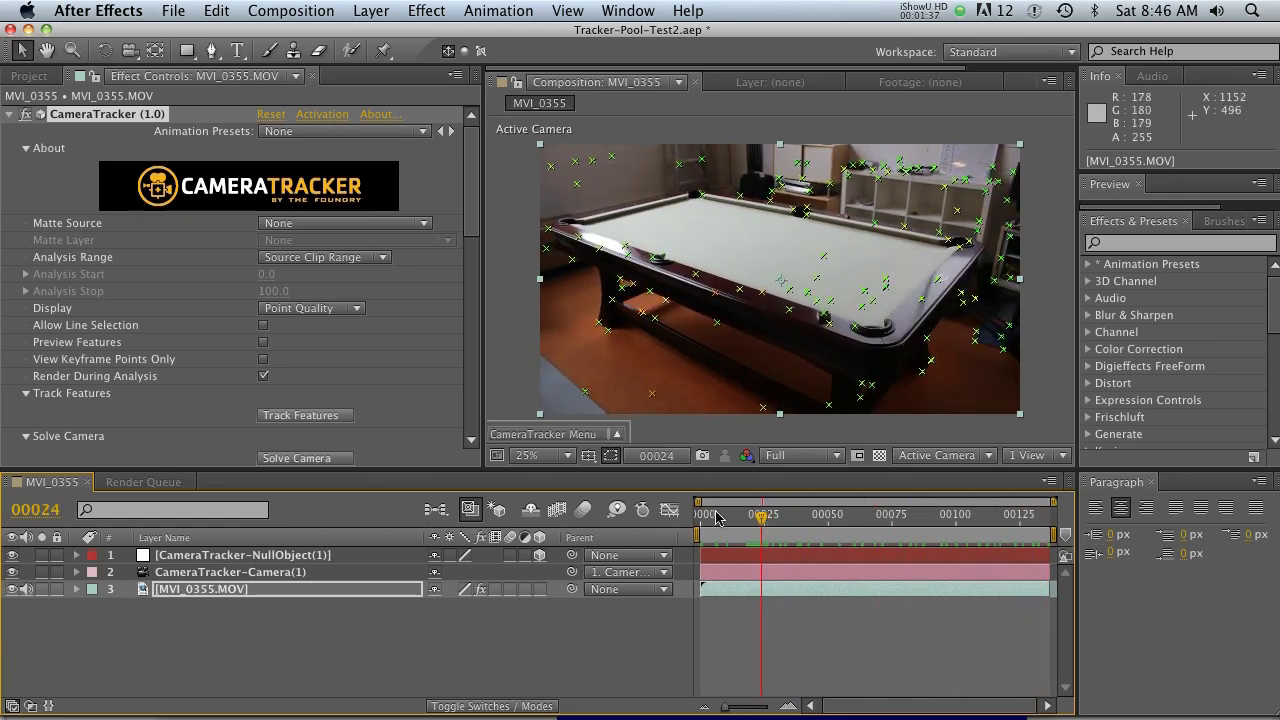
pyautogui.moveTo(768, 524); pyautogui.dragTo(846, 533)
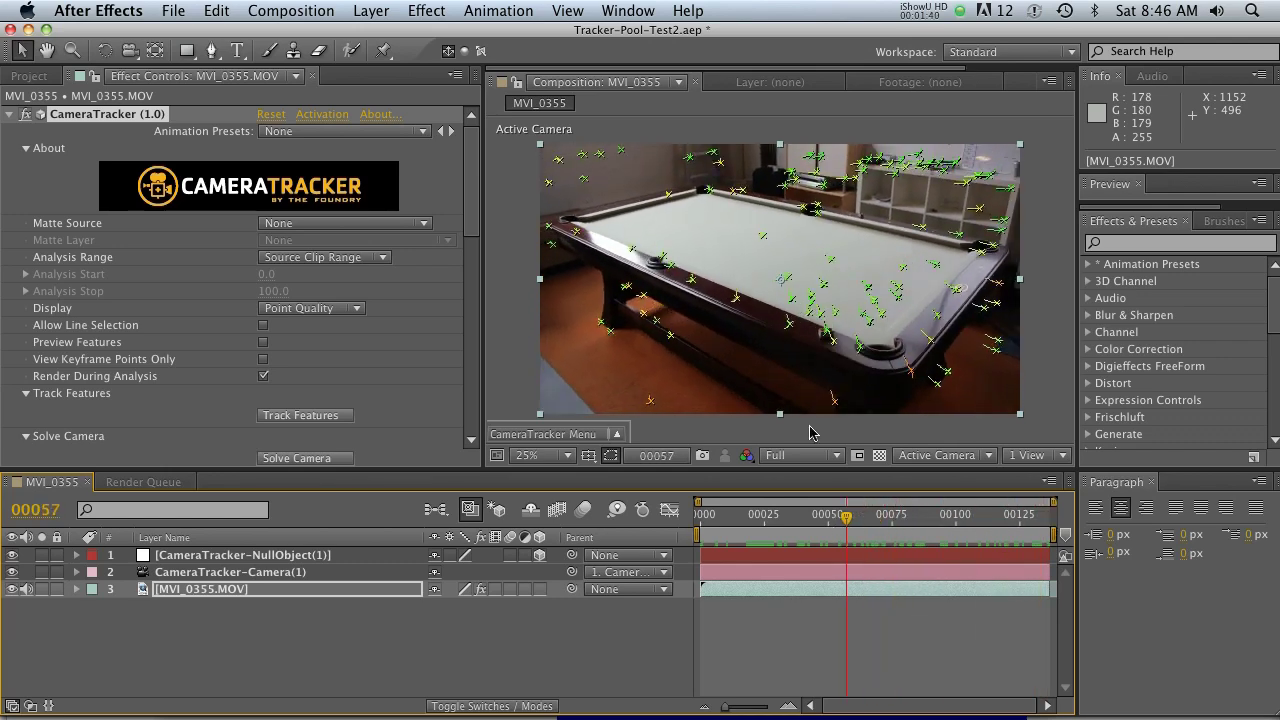
# - Select a track point on the pool table's cloth and create a null object from it
pyautogui.rightClick(829, 262)
pyautogui.moveTo(865, 270)
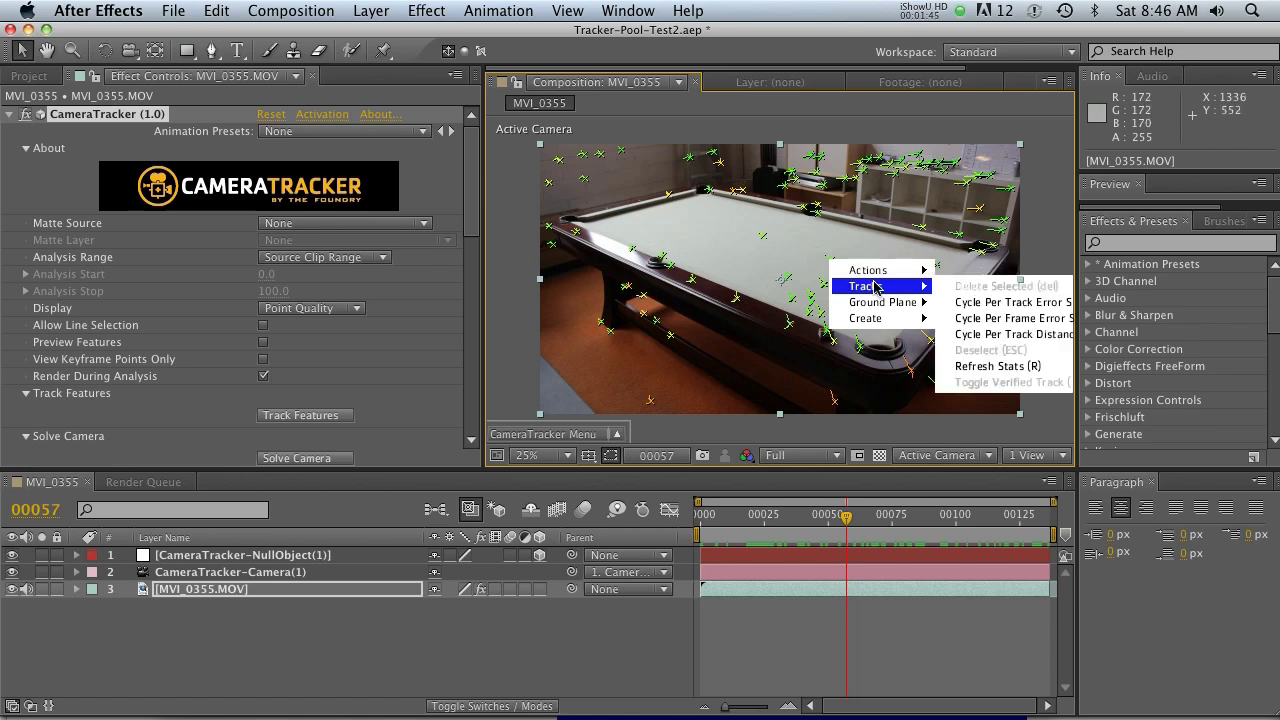
pyautogui.moveTo(888, 322)
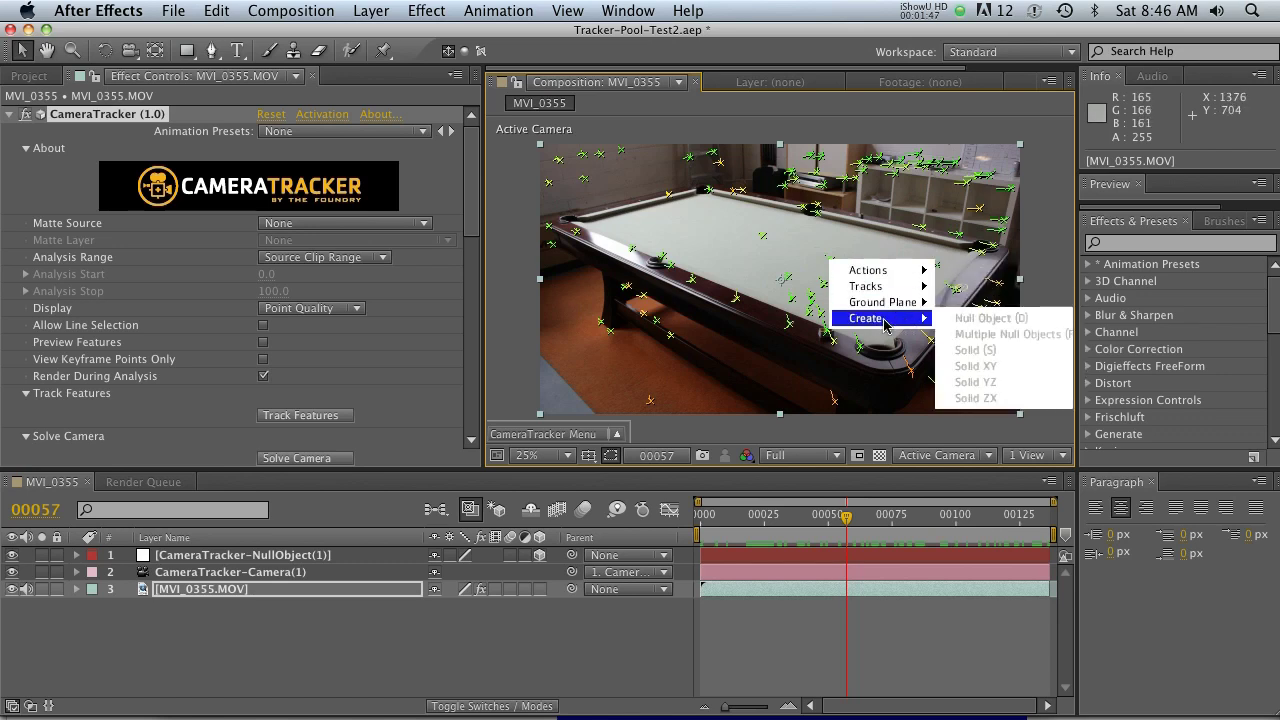
pyautogui.click(828, 268)
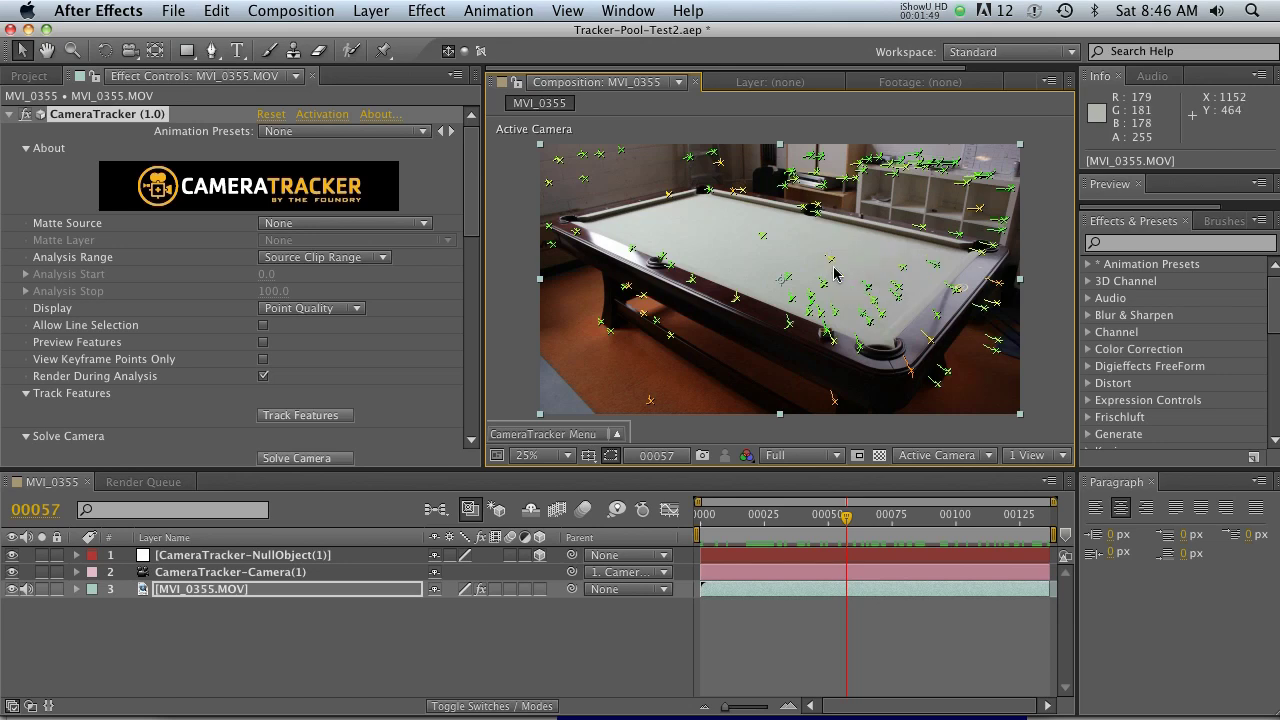
pyautogui.moveTo(881, 306)
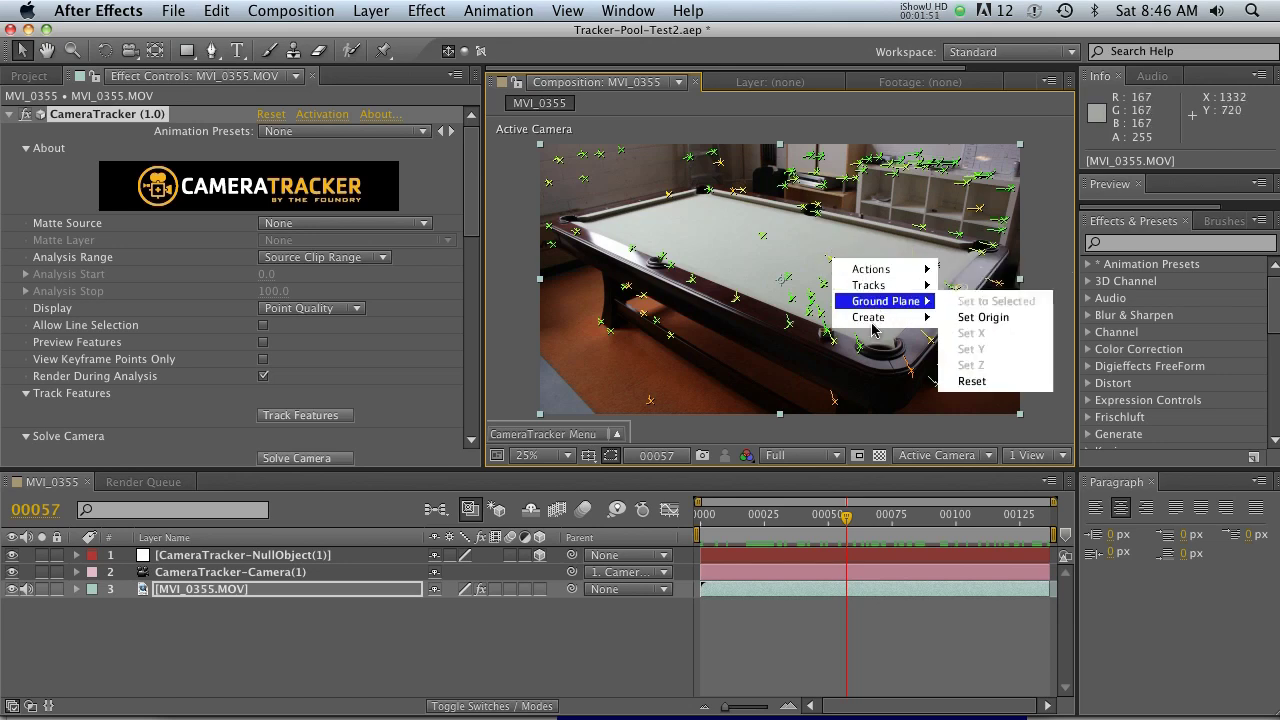
pyautogui.click(995, 317)
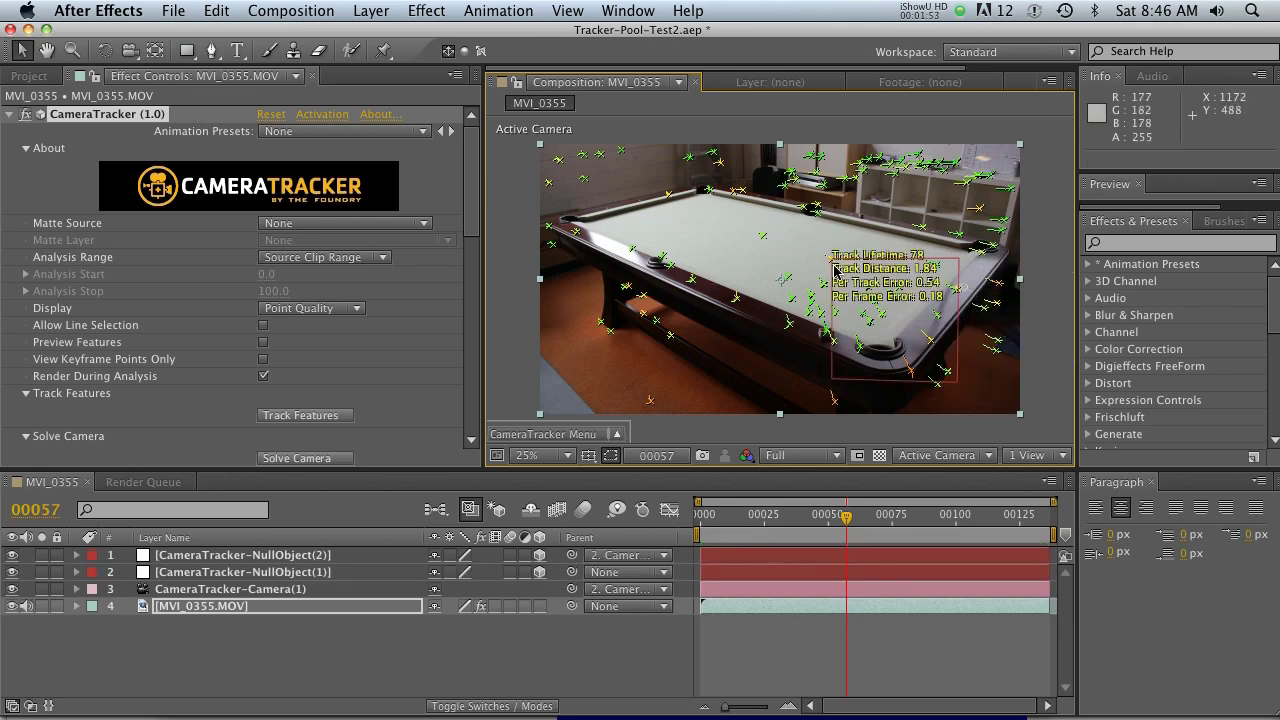
# - Scrub to frame 48 to check how the new null follows the table, and reselect the MVI_0355.MOV layer
pyautogui.moveTo(846, 517); pyautogui.dragTo(828, 563)
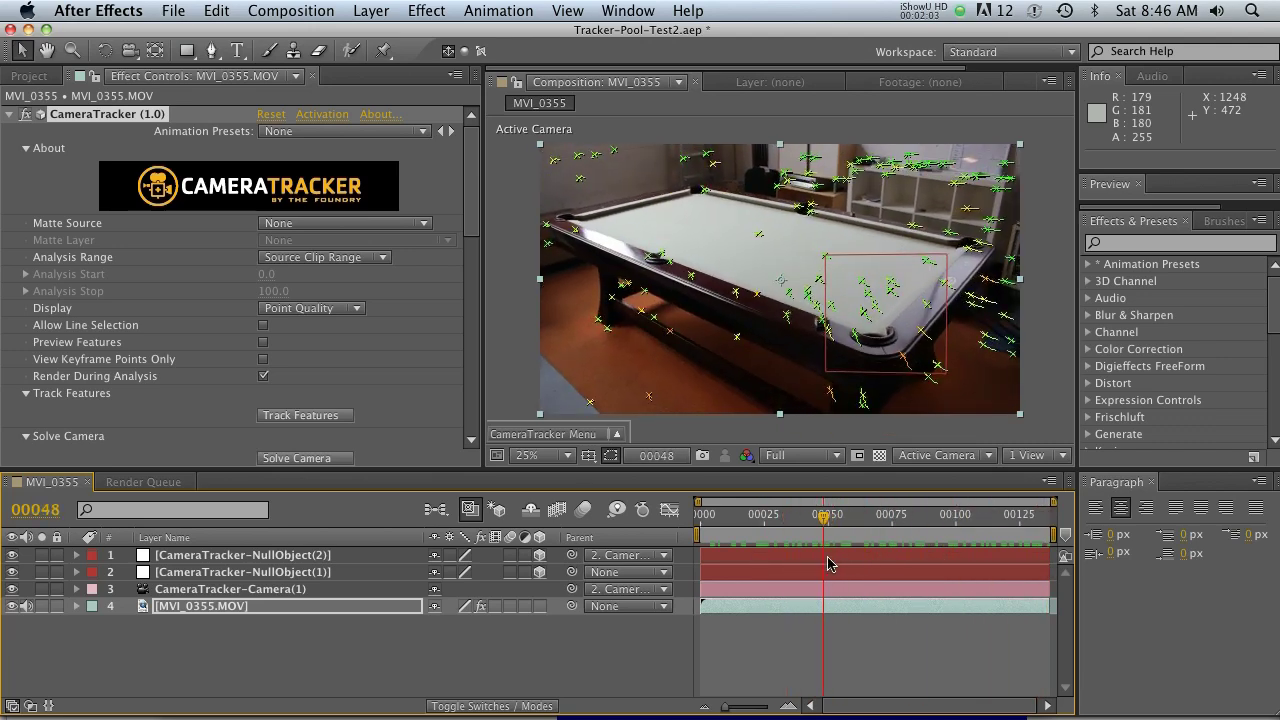
pyautogui.click(800, 622)
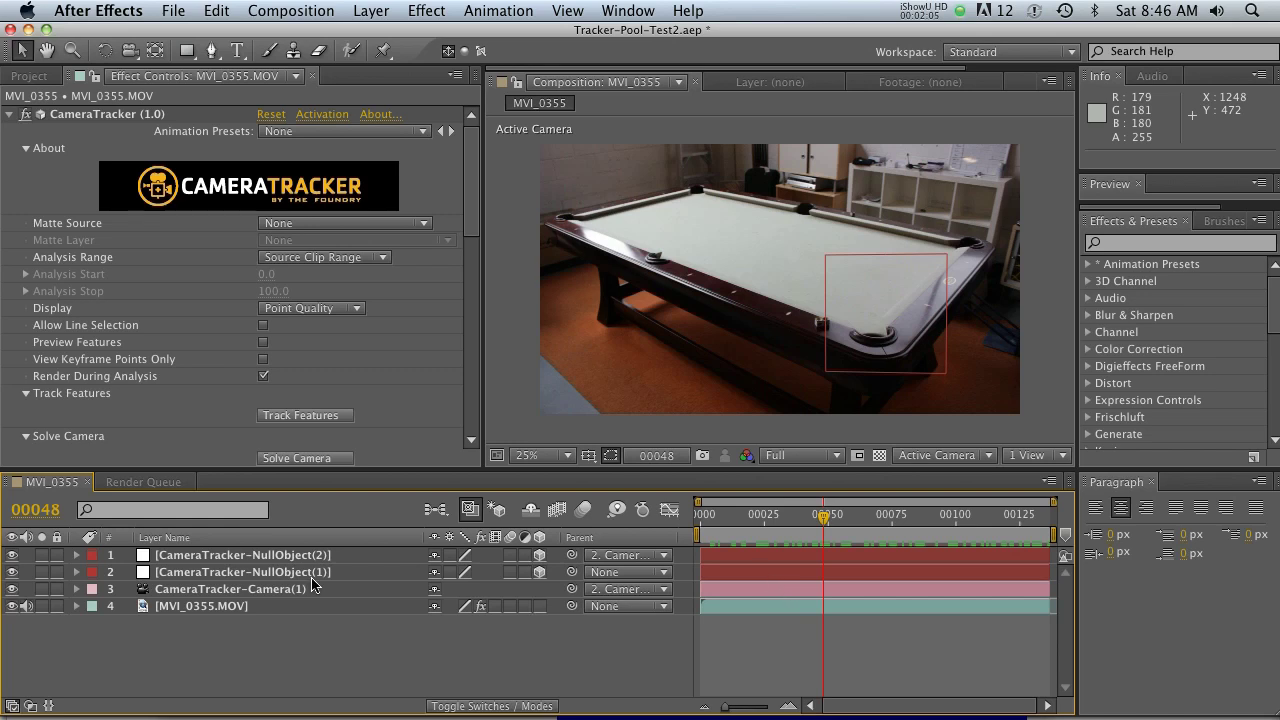
pyautogui.click(201, 606)
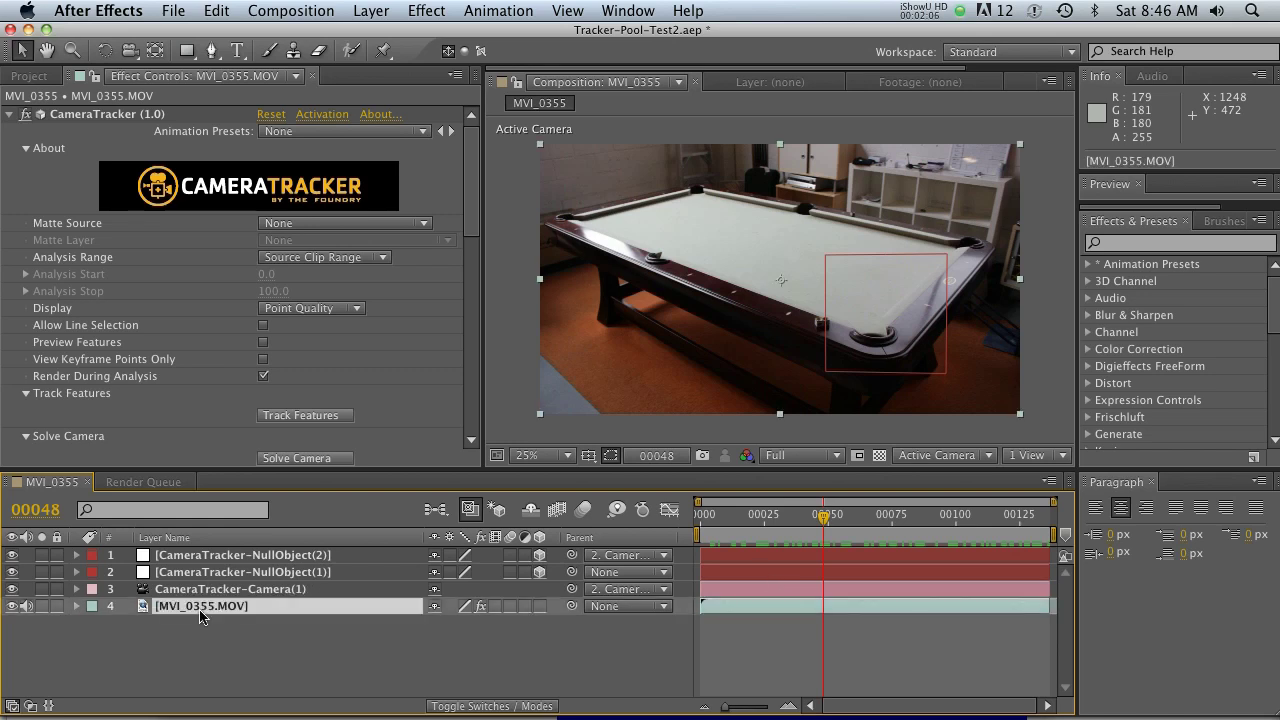
# - Show the CameraTracker track points on MVI_0355.MOV, move to frame 111 and create a solid from selected points on the table's cloth
pyautogui.click(88, 113)
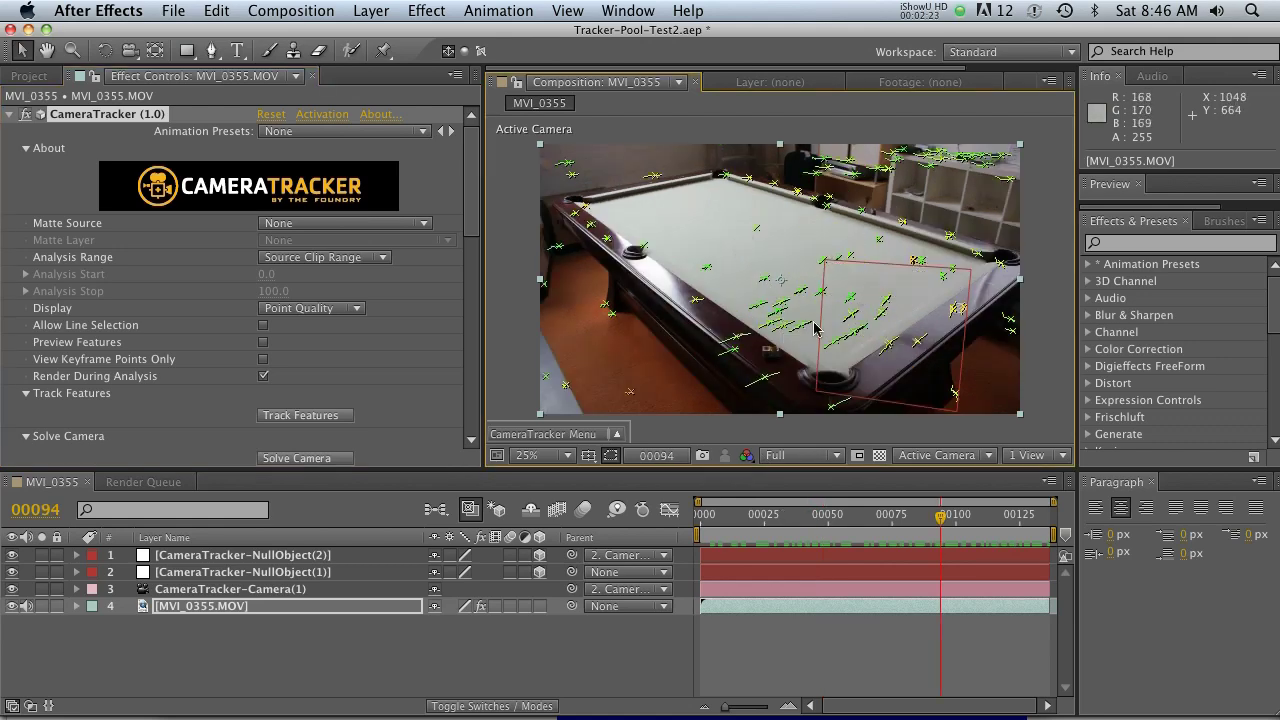
pyautogui.click(997, 518)
pyautogui.moveTo(1000, 518); pyautogui.dragTo(985, 518)
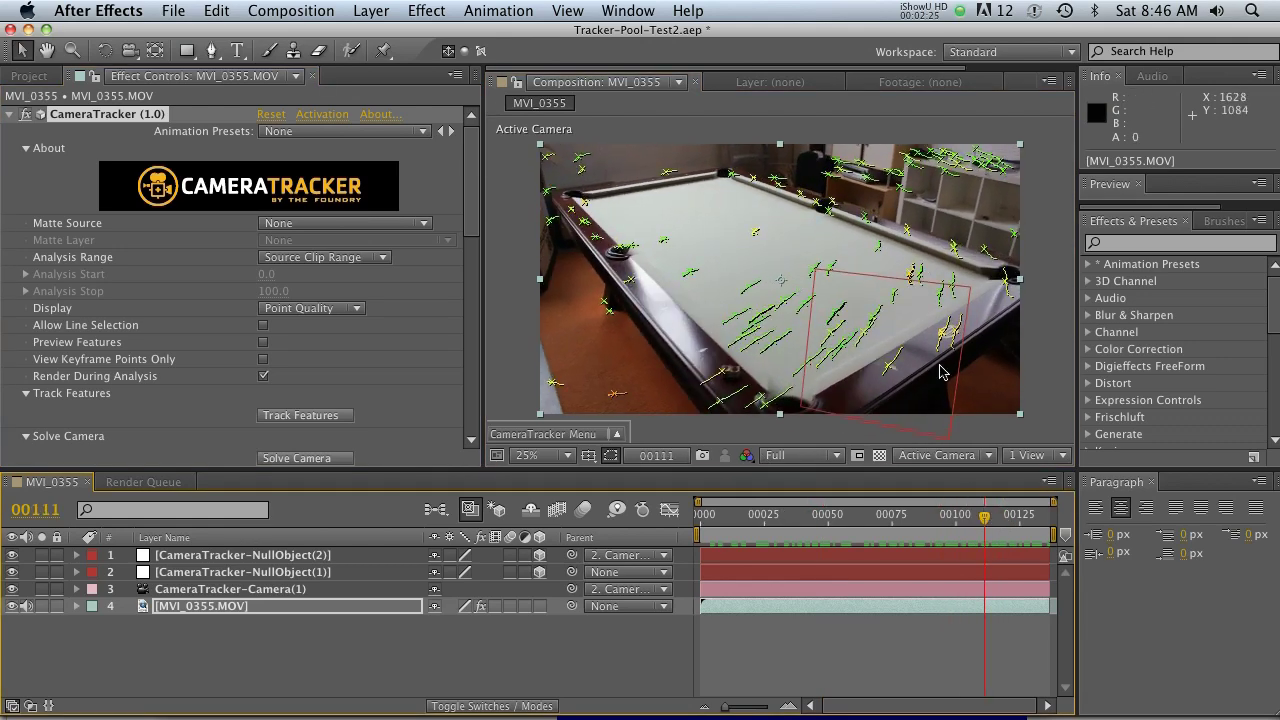
pyautogui.moveTo(724, 344); pyautogui.dragTo(725, 342)
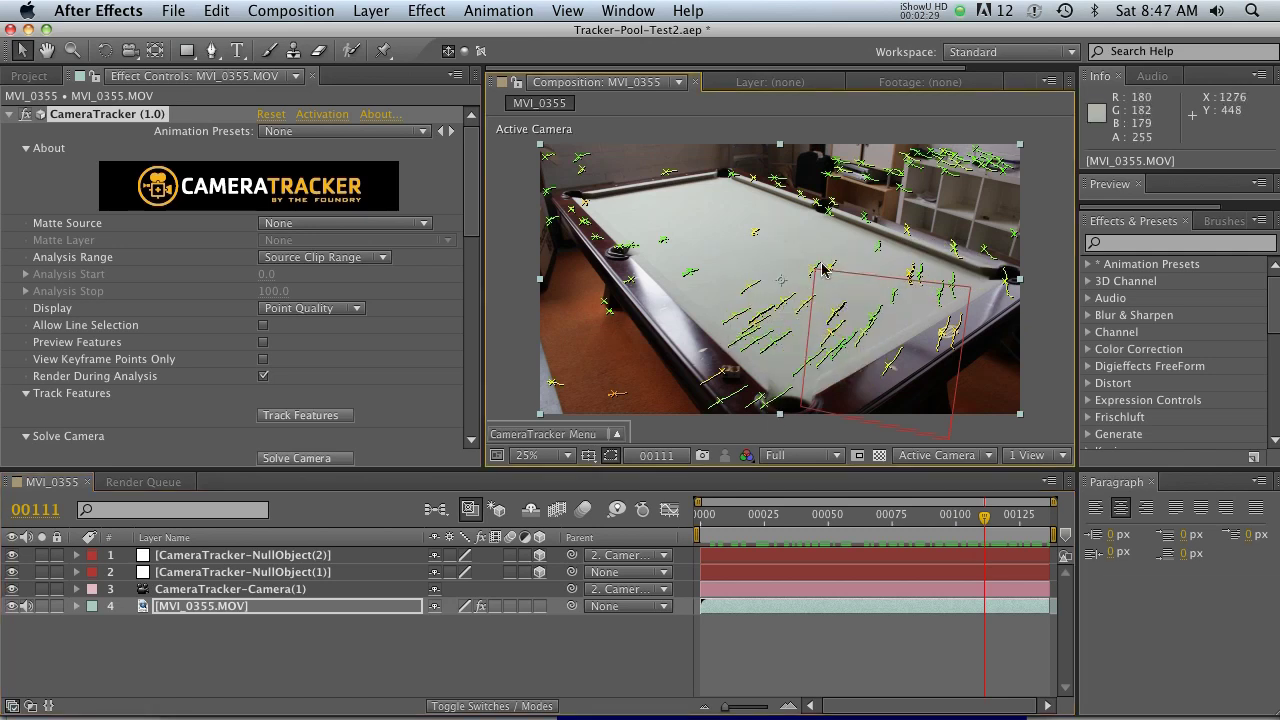
pyautogui.rightClick(751, 288)
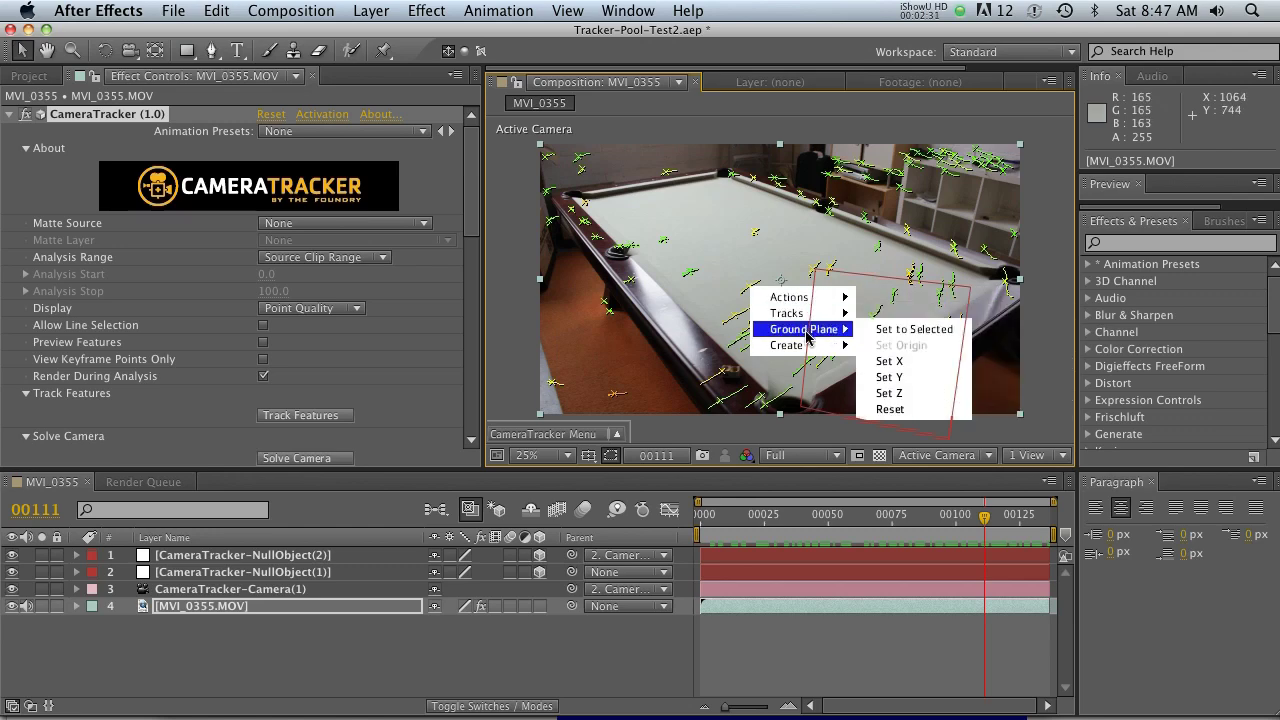
pyautogui.moveTo(800, 345)
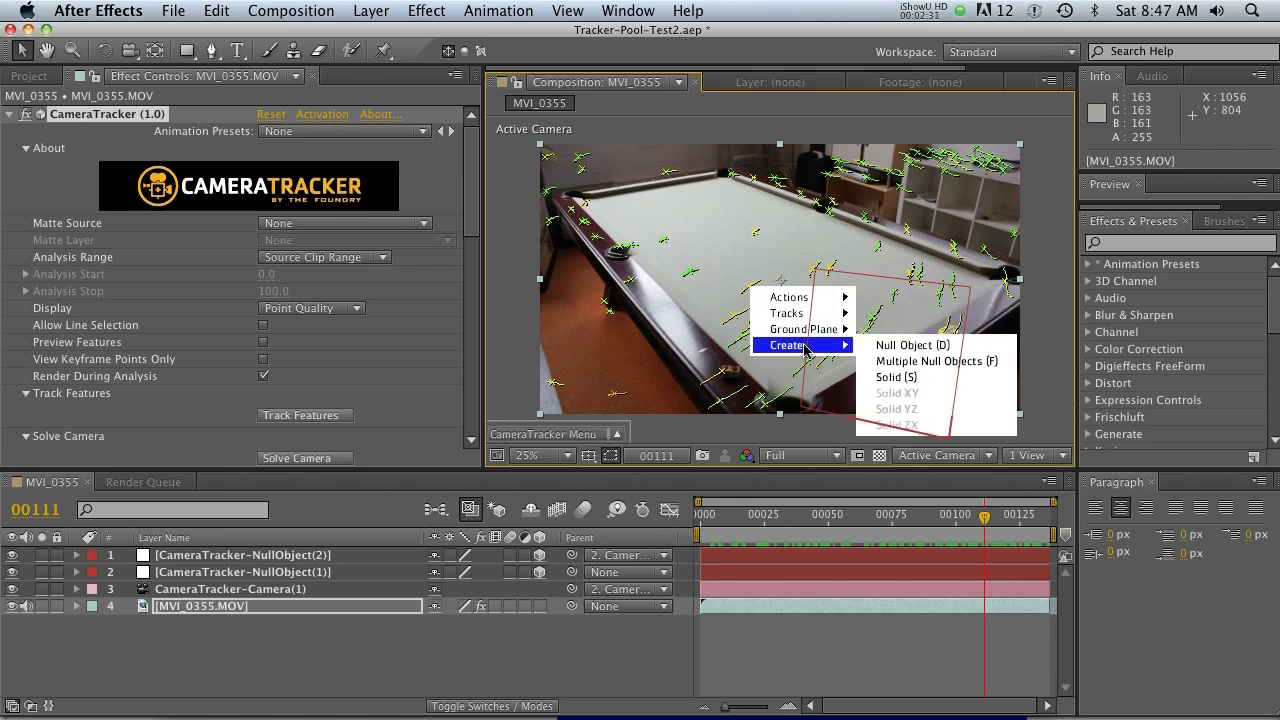
pyautogui.click(890, 377)
# - Scrub to frame 123 to check the solid, and set its Z Rotation to about -49.6° to align it with the table
pyautogui.moveTo(963, 528); pyautogui.dragTo(1065, 548)
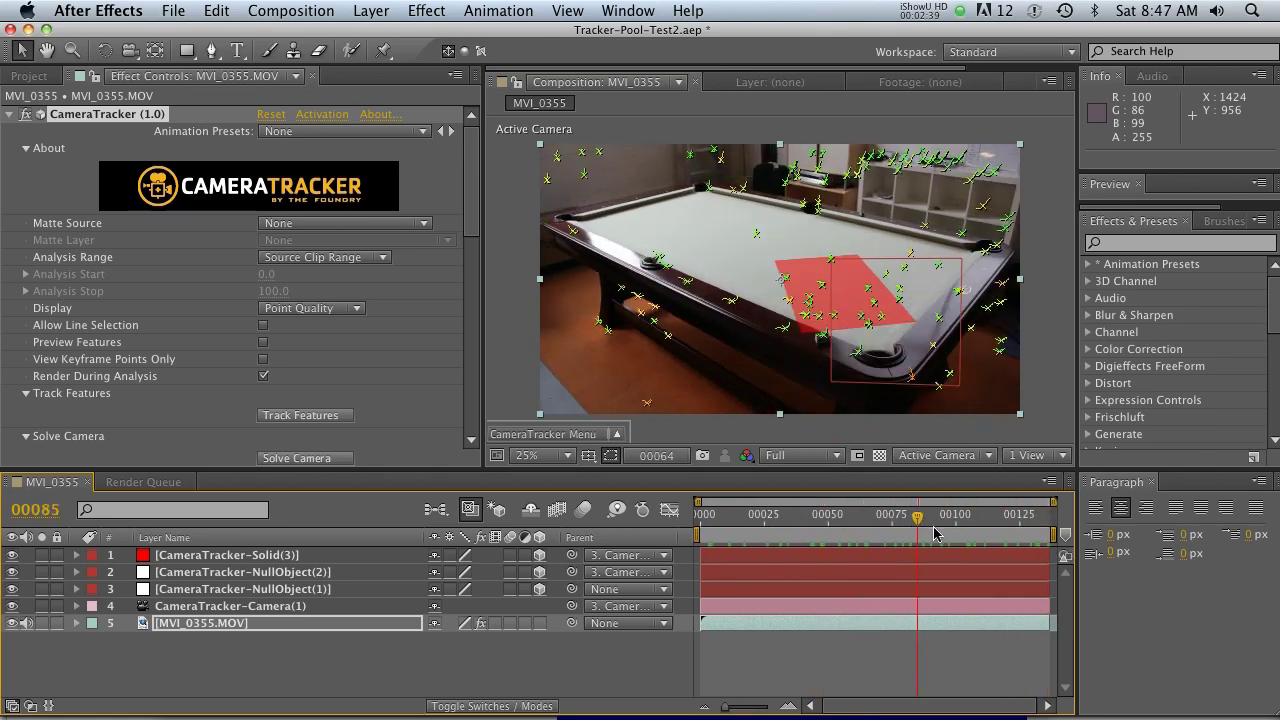
pyautogui.click(268, 556)
pyautogui.press('r')
pyautogui.press('cmd+z')
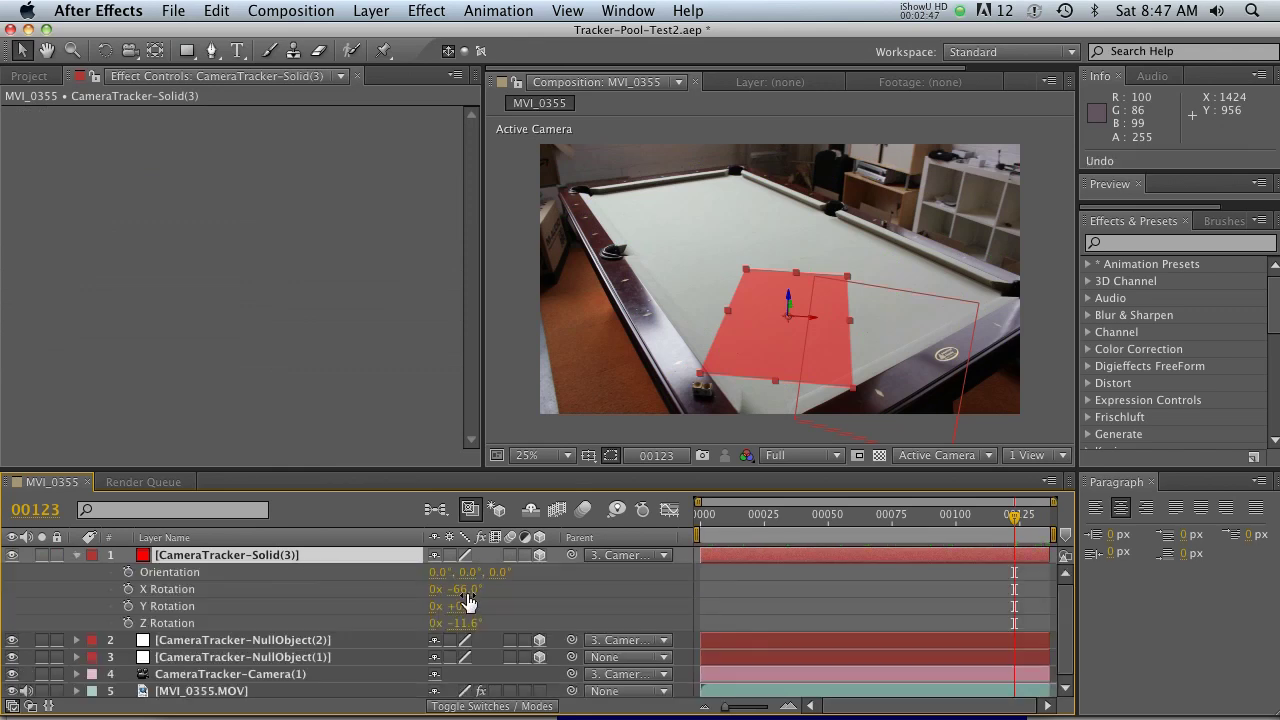
pyautogui.moveTo(463, 623); pyautogui.dragTo(428, 623)
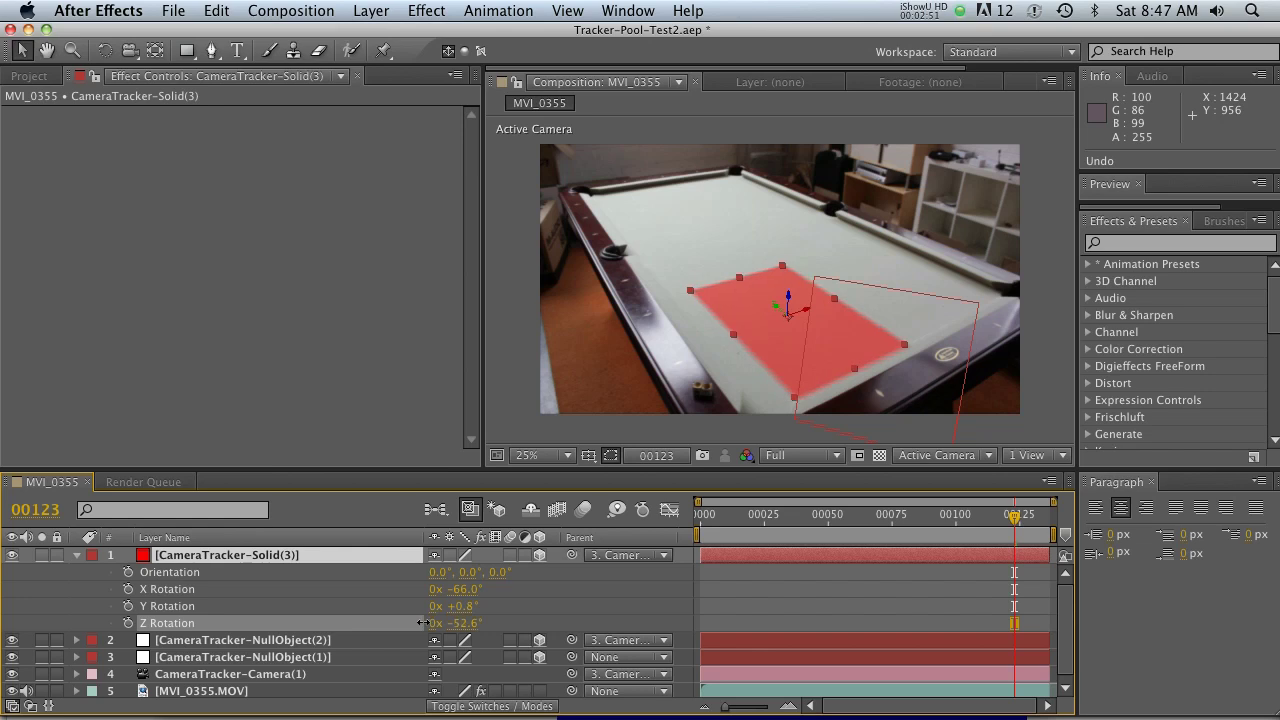
# - Stretch and reposition the red solid to cover the table's cloth, and scrub to frame 3 to check its fit
pyautogui.moveTo(743, 278); pyautogui.dragTo(700, 240)
pyautogui.moveTo(780, 312); pyautogui.dragTo(752, 241)
pyautogui.moveTo(683, 196); pyautogui.dragTo(670, 187)
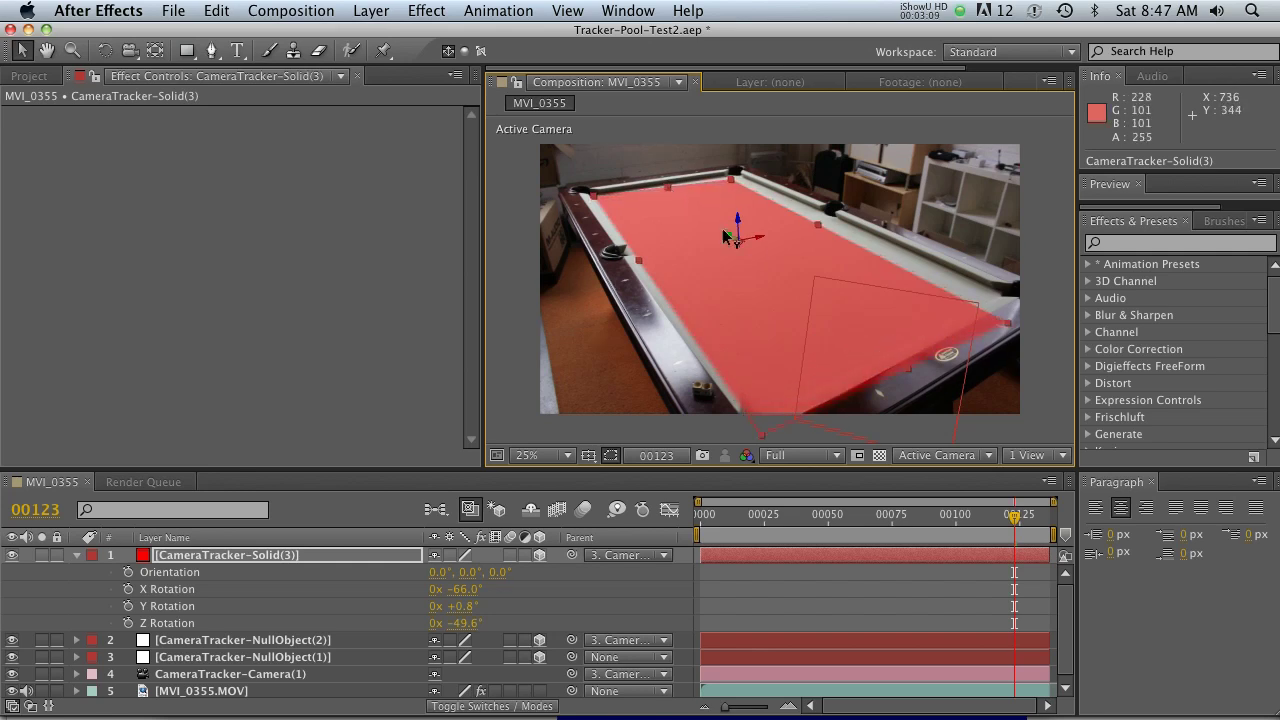
pyautogui.moveTo(729, 236); pyautogui.dragTo(727, 233)
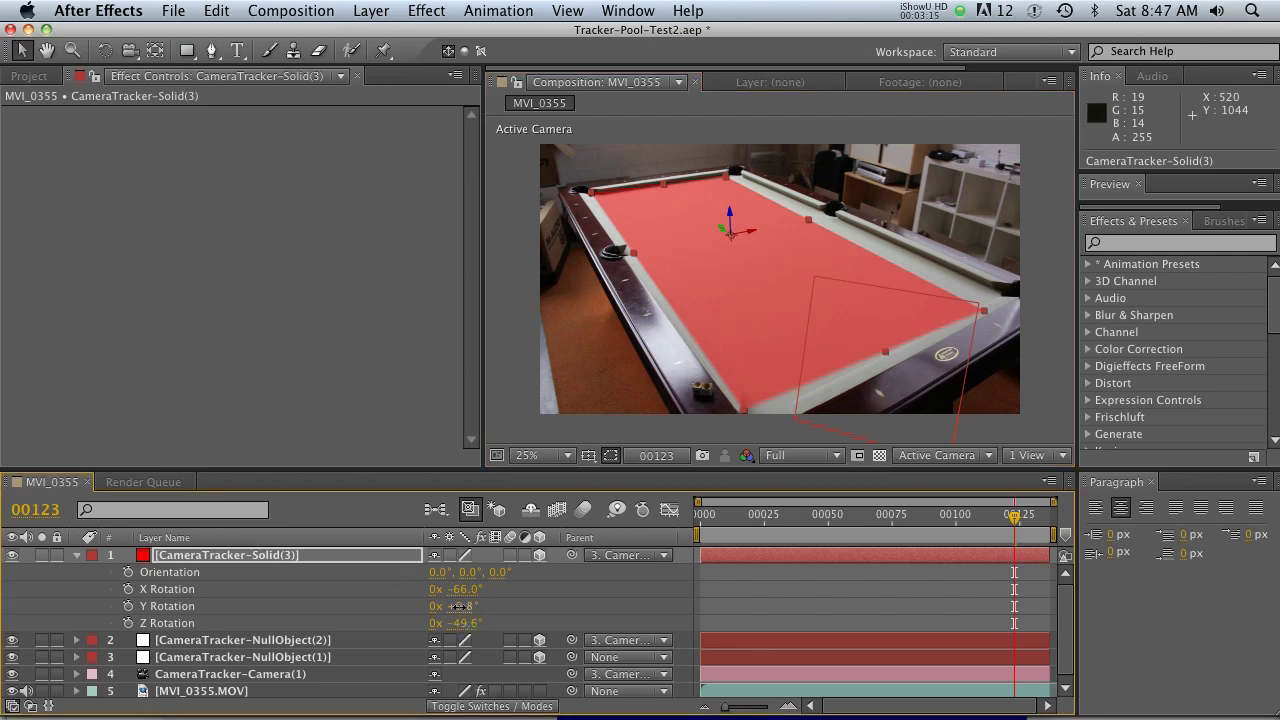
pyautogui.moveTo(458, 606)
pyautogui.mouseDown()
pyautogui.moveTo(470, 607)
pyautogui.moveTo(457, 609)
pyautogui.moveTo(462, 589)
pyautogui.mouseUp()
pyautogui.press('cmd+z')
pyautogui.moveTo(1014, 517); pyautogui.dragTo(1048, 552)
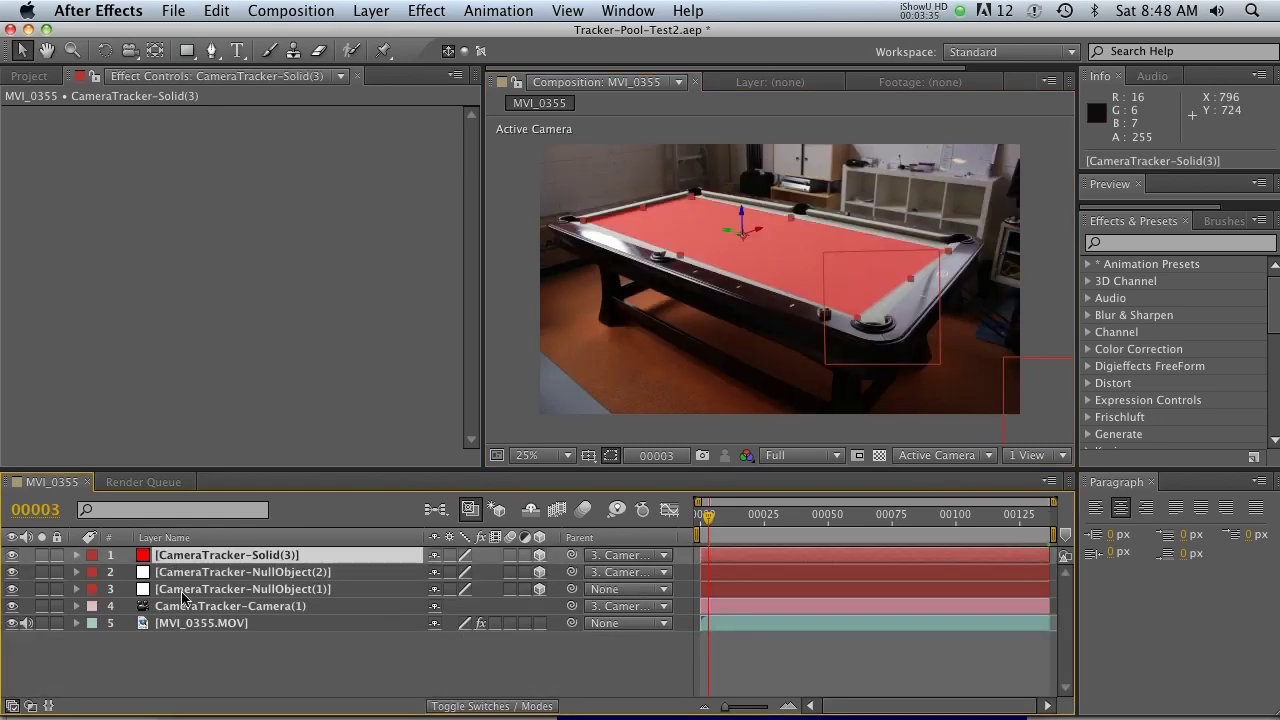
# - Show the CameraTracker track points on MVI_0355.MOV and create a null object from a point on the cloth's far side
pyautogui.click(202, 628)
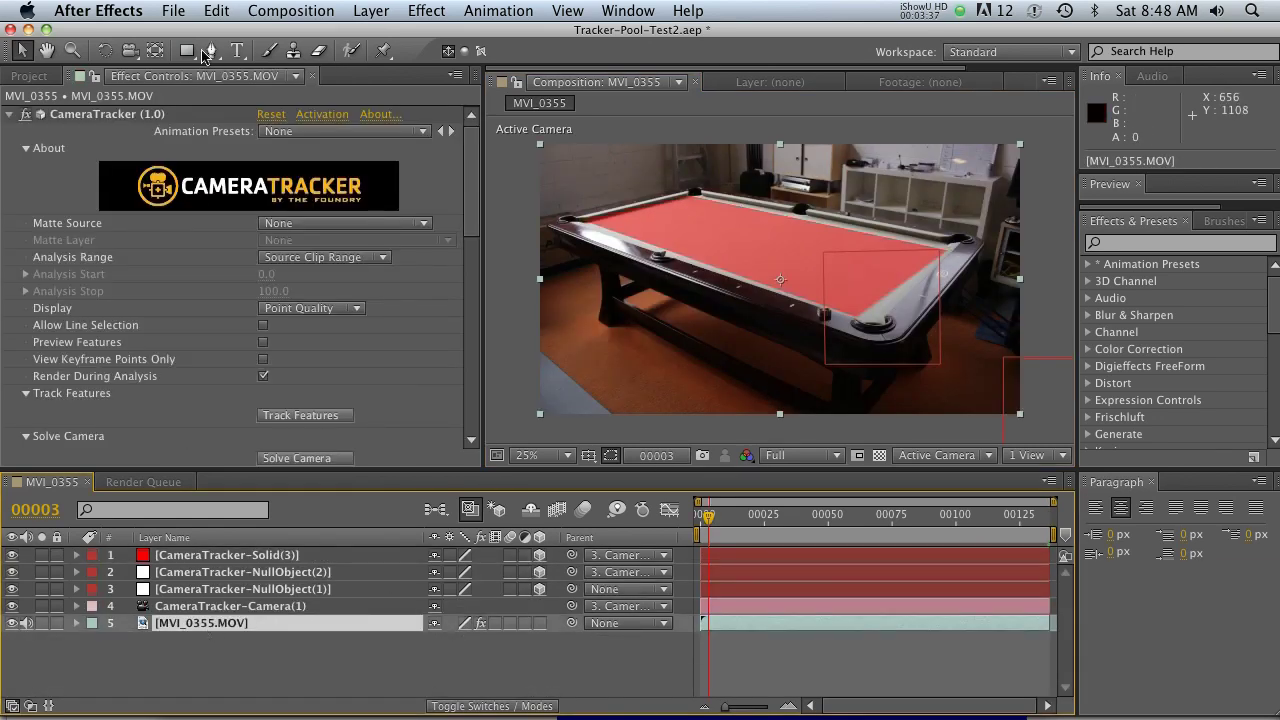
pyautogui.click(100, 116)
pyautogui.moveTo(818, 250)
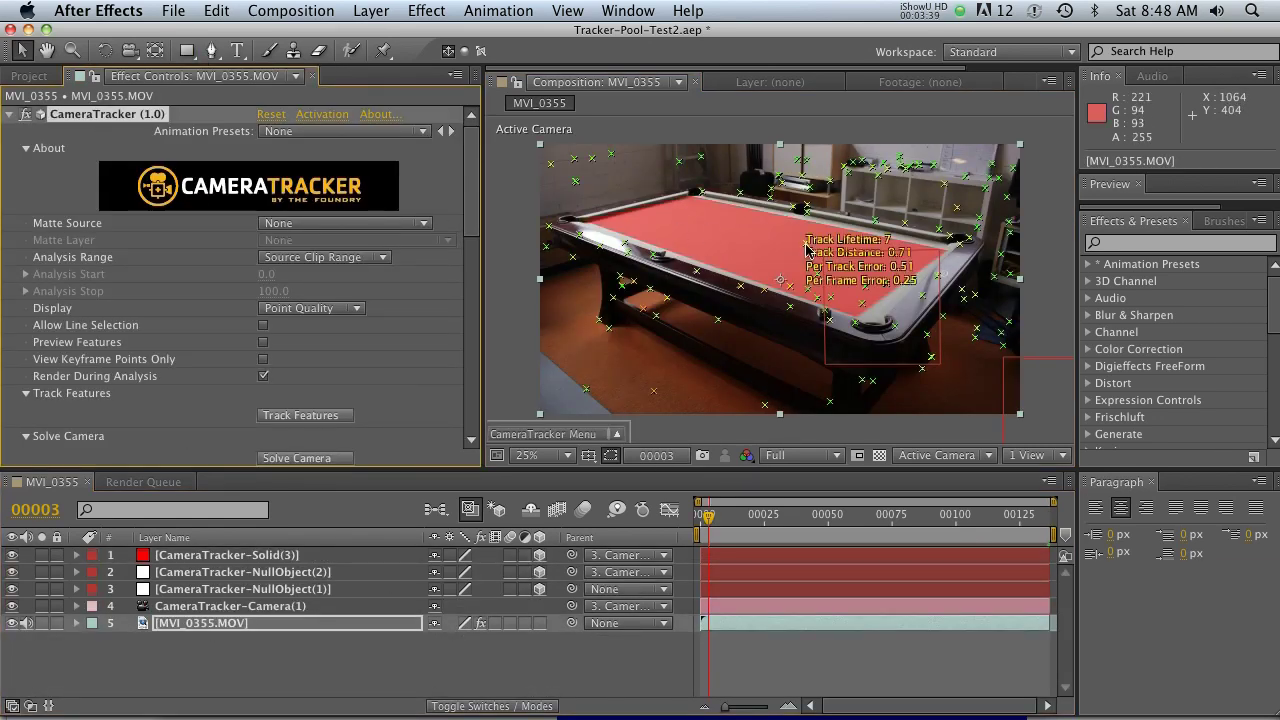
pyautogui.rightClick(814, 249)
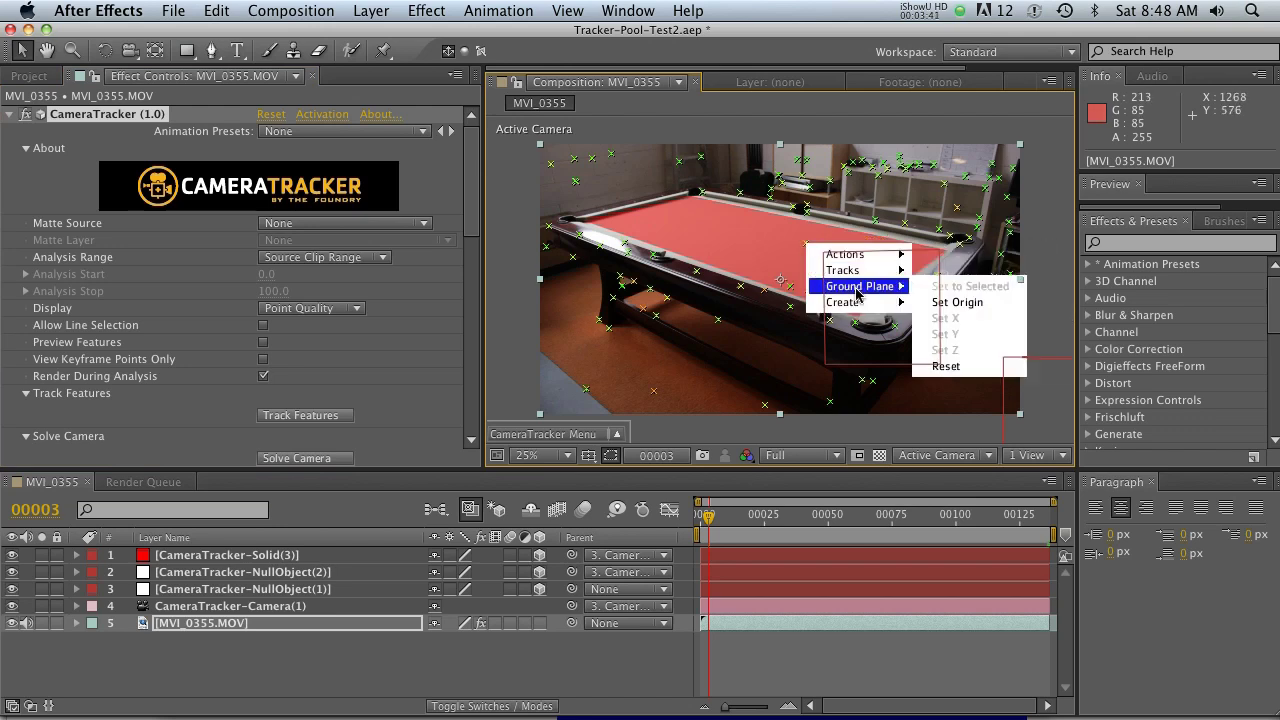
pyautogui.moveTo(857, 302)
pyautogui.click(997, 303)
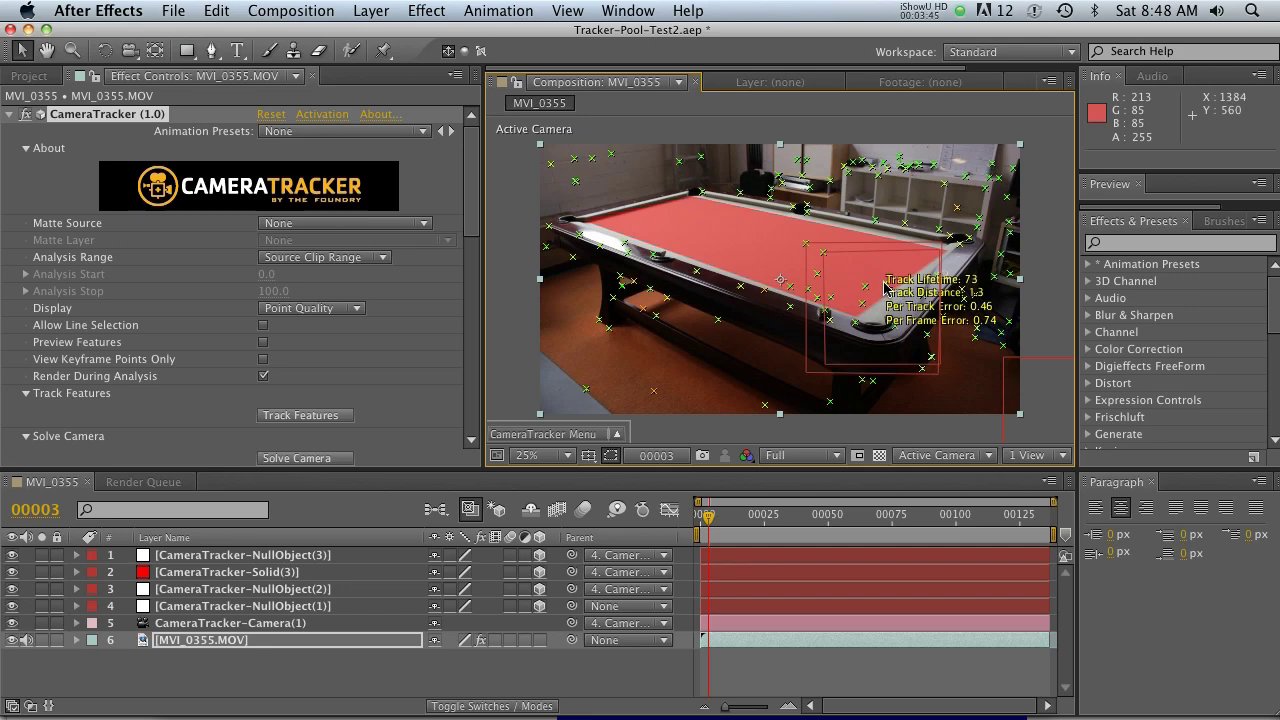
# - Create another null object from the track point at the table's near end and move to frame 0
pyautogui.rightClick(886, 285)
pyautogui.moveTo(950, 342)
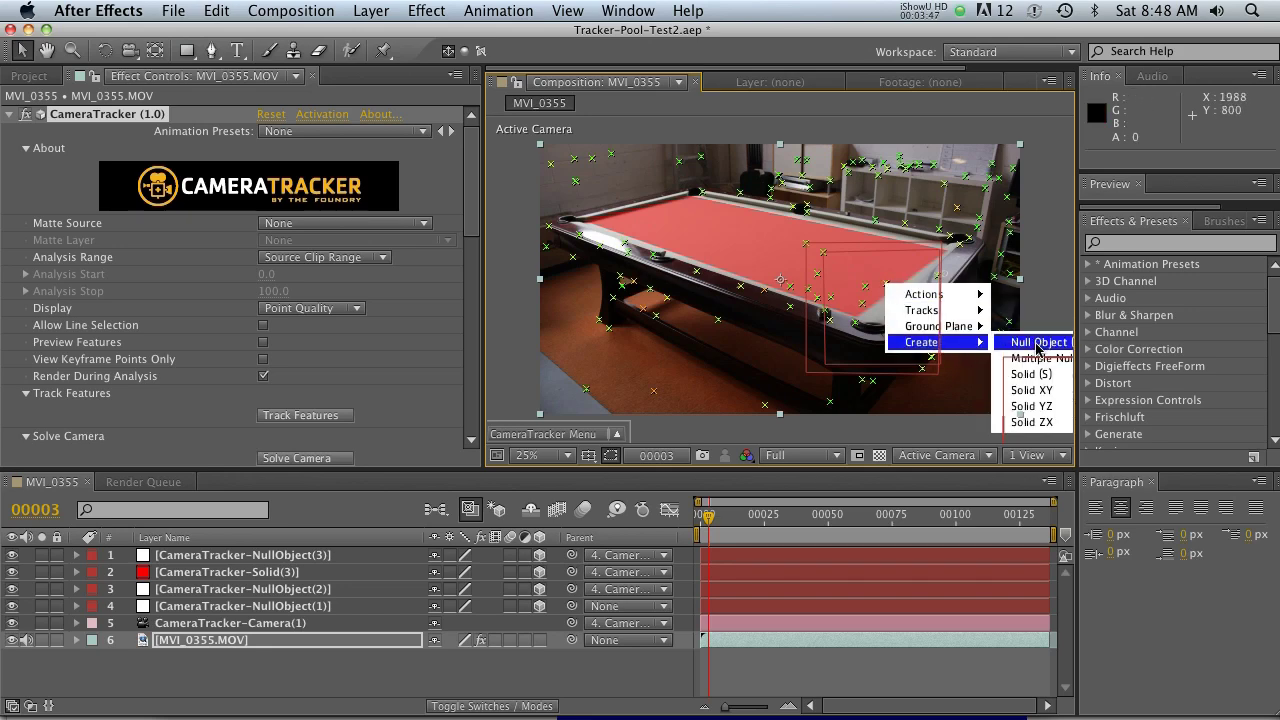
pyautogui.click(1037, 344)
pyautogui.moveTo(718, 512)
pyautogui.mouseDown()
pyautogui.moveTo(1050, 518)
pyautogui.moveTo(702, 515)
pyautogui.mouseUp()
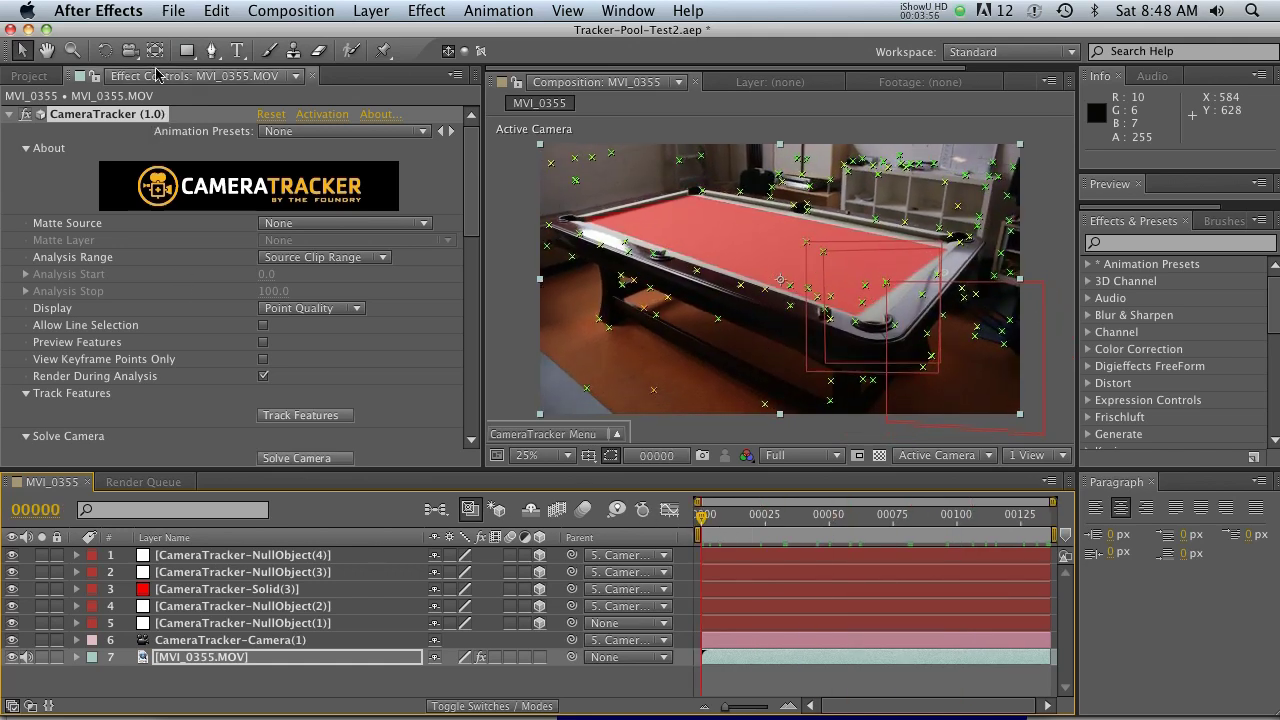
# - Look through the project's export formats, including the CINEMA 4D Exporter, and leave without exporting
pyautogui.click(167, 8)
pyautogui.moveTo(250, 378)
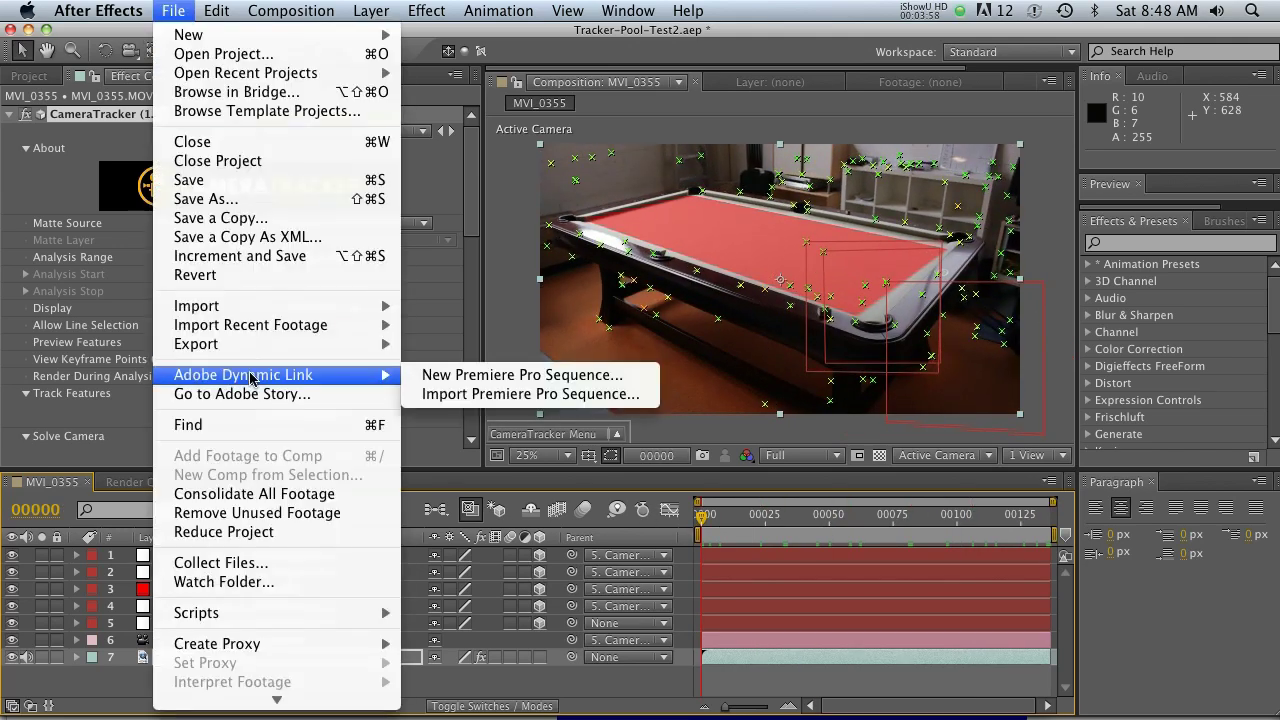
pyautogui.moveTo(248, 344)
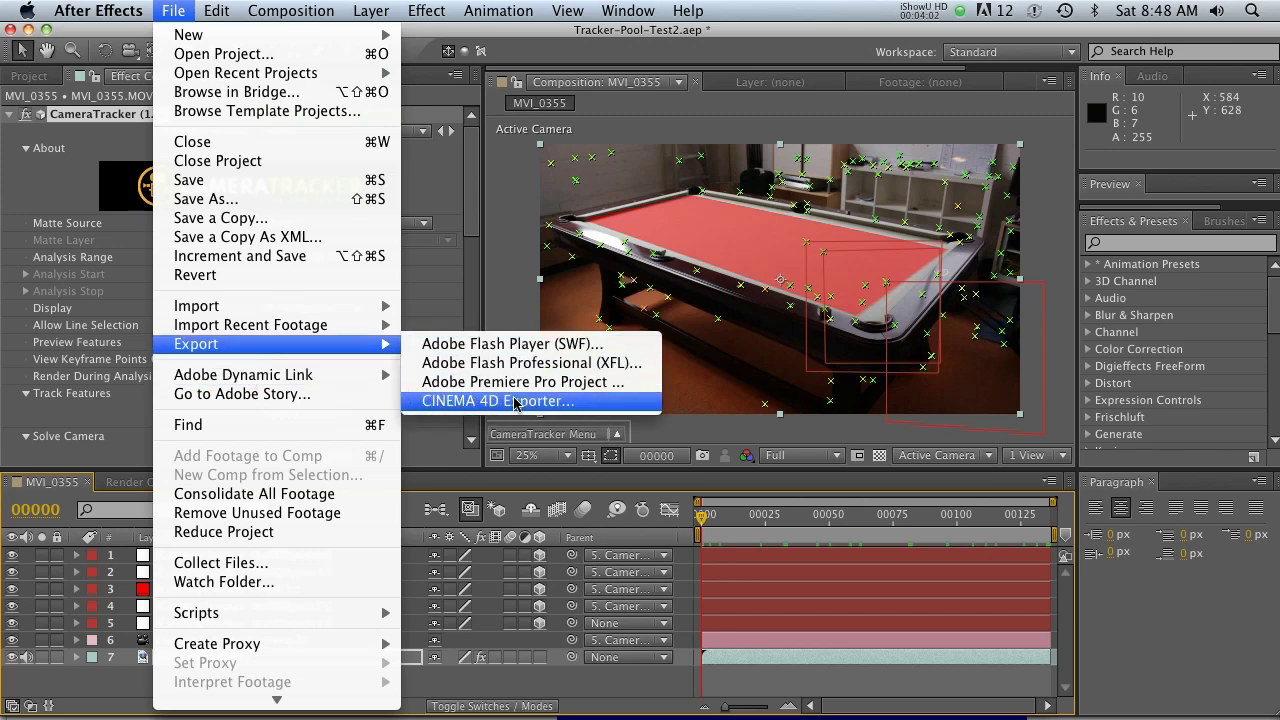
pyautogui.click(484, 192)
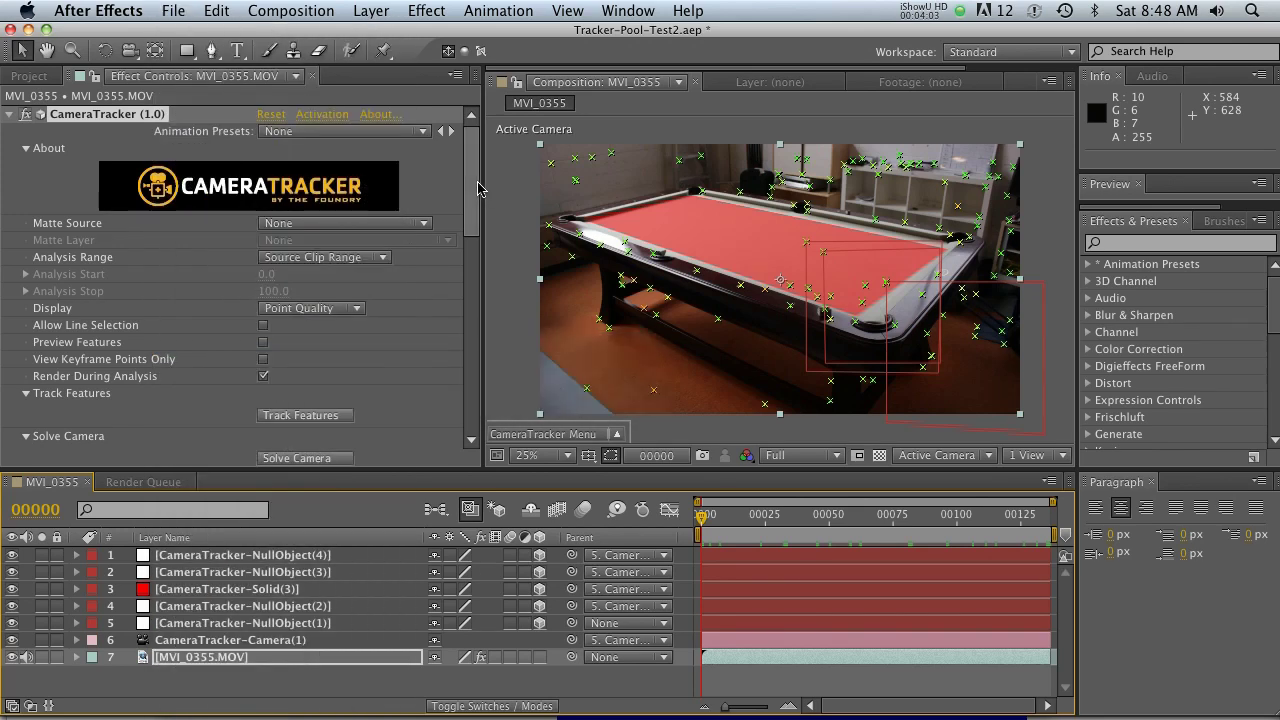
# - Review the tracked camera, NullObject(2) and Solid(3) layers, and scrub to frame 136 to check how the solid follows the table
pyautogui.click(195, 641)
pyautogui.click(199, 607)
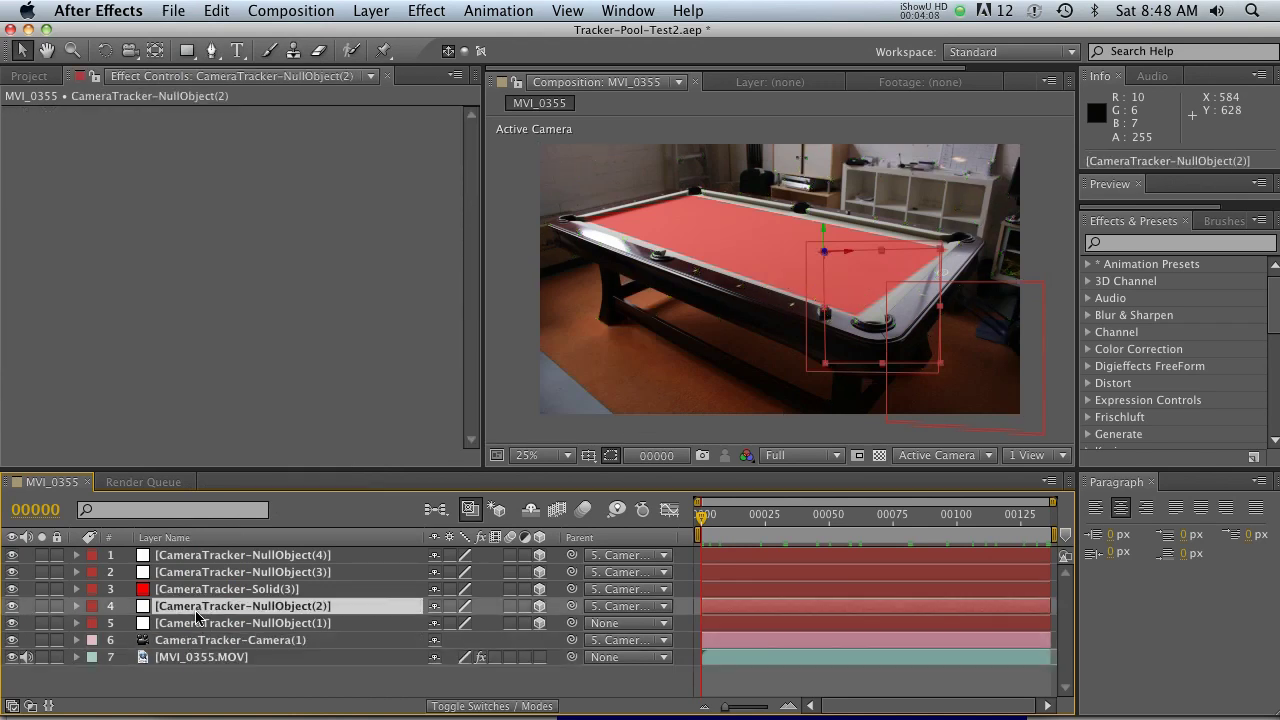
pyautogui.click(196, 590)
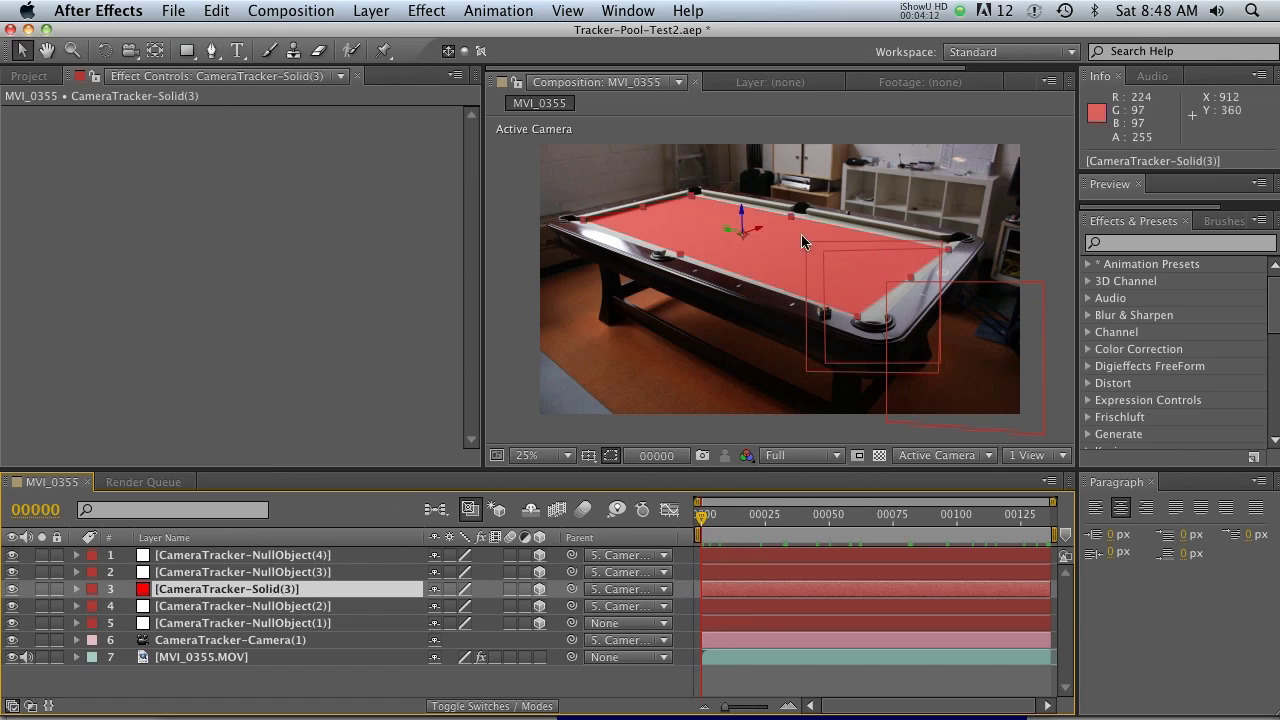
pyautogui.moveTo(705, 518); pyautogui.dragTo(1047, 520)
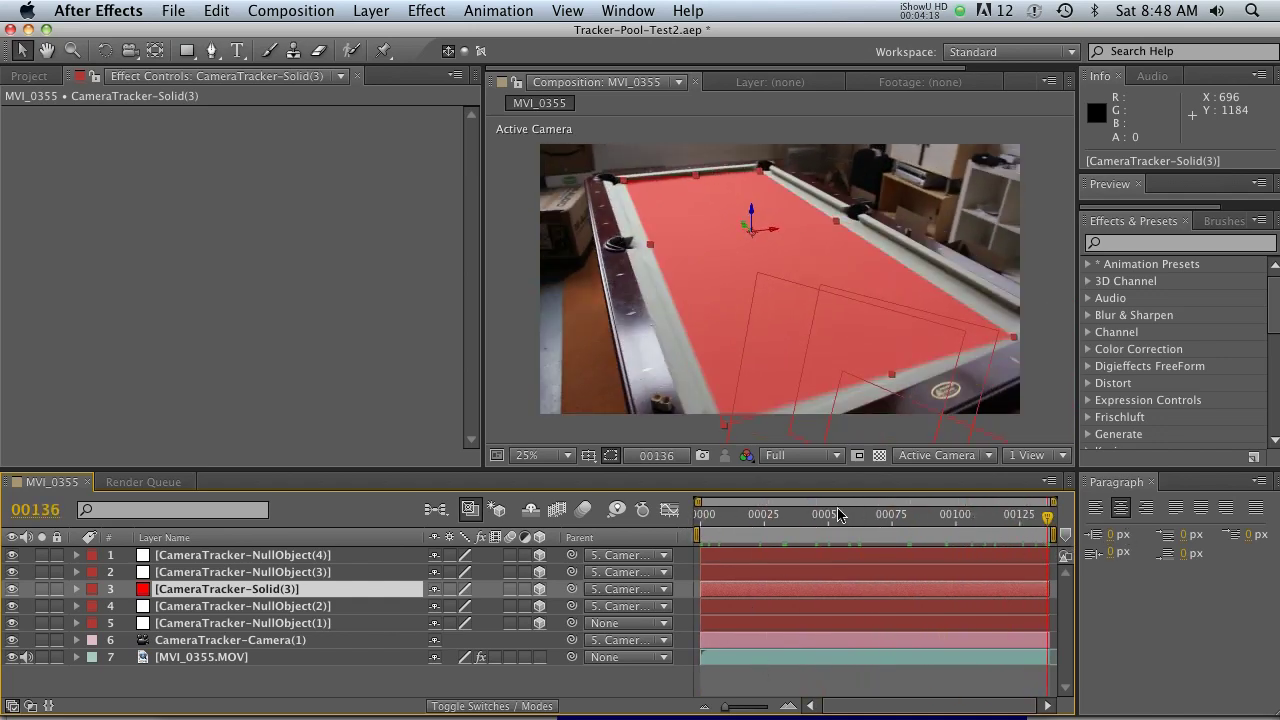
# - Return to frame 0 and export the tracked scene for CINEMA 4D as Tracking-Test2.c4d in the To-C4D folder
pyautogui.press('Home')
pyautogui.click(176, 10)
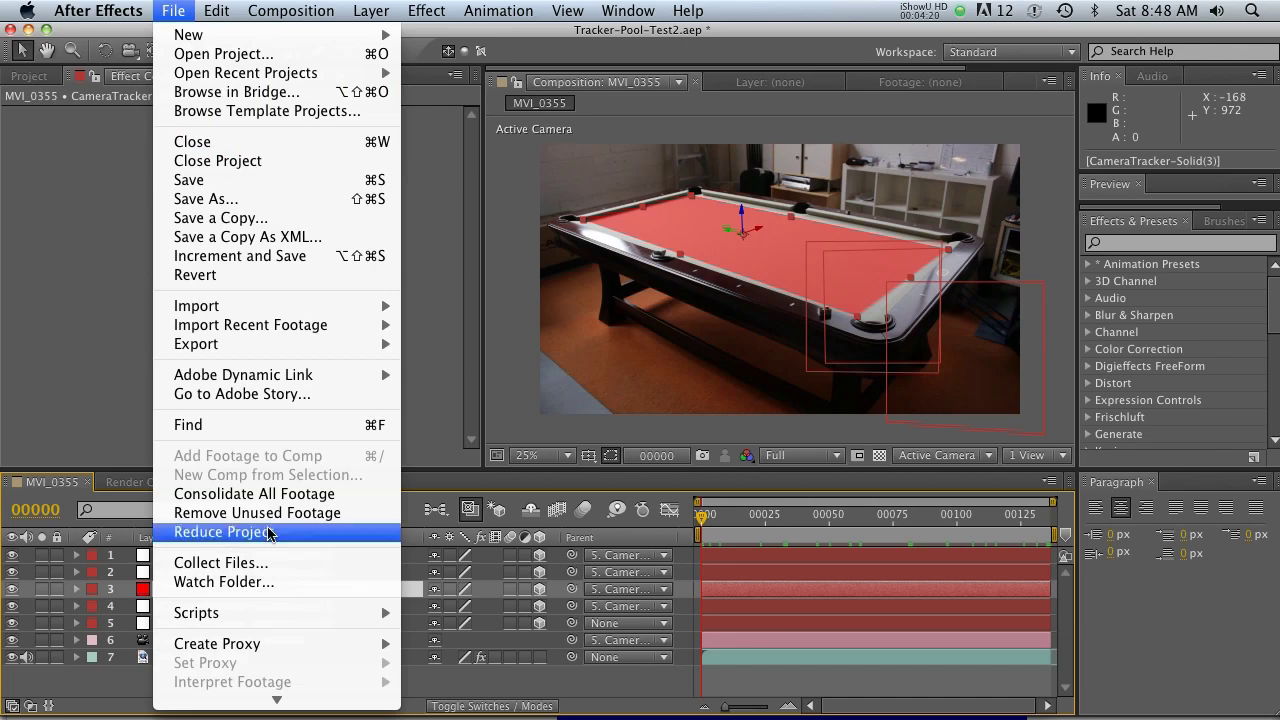
pyautogui.moveTo(300, 348)
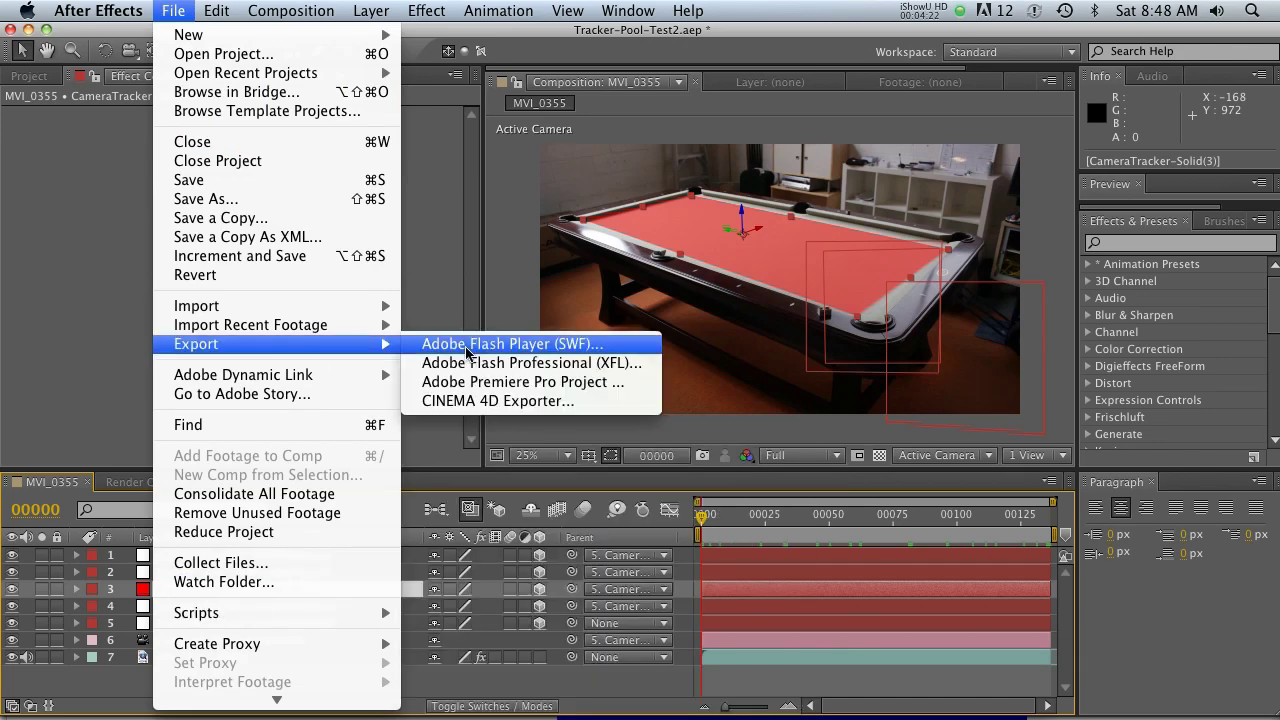
pyautogui.click(480, 400)
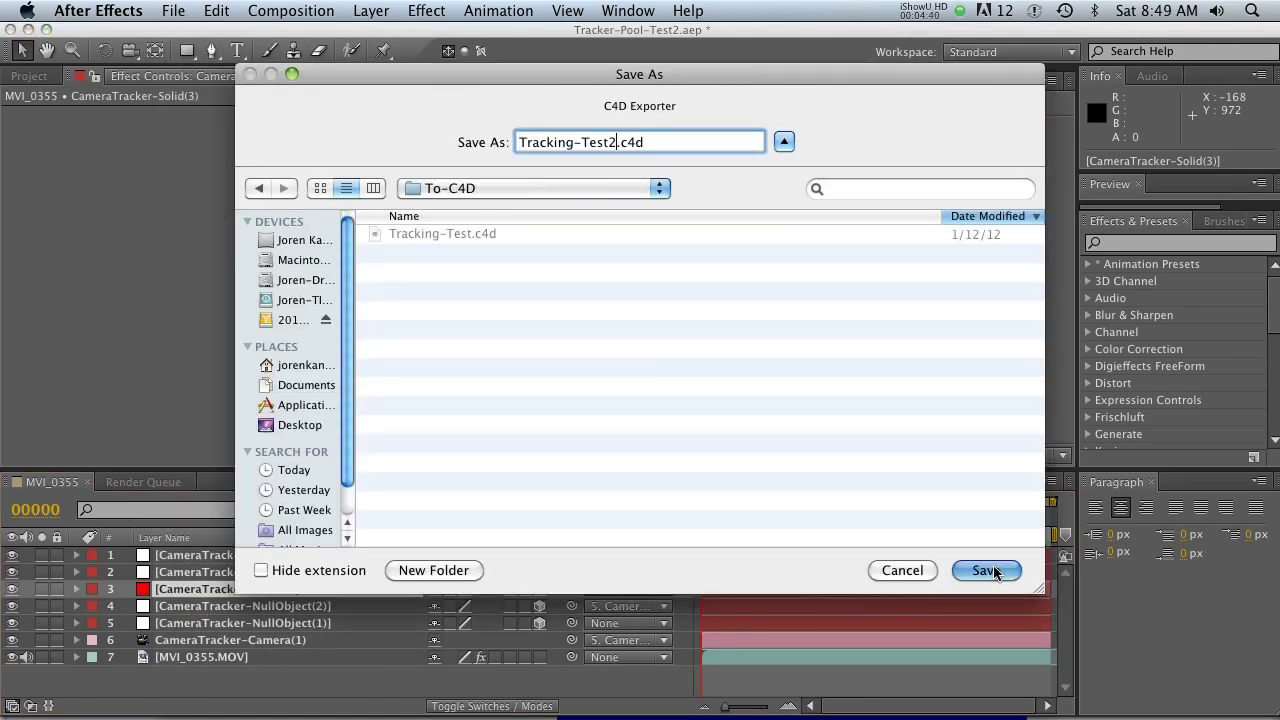
pyautogui.click(986, 570)
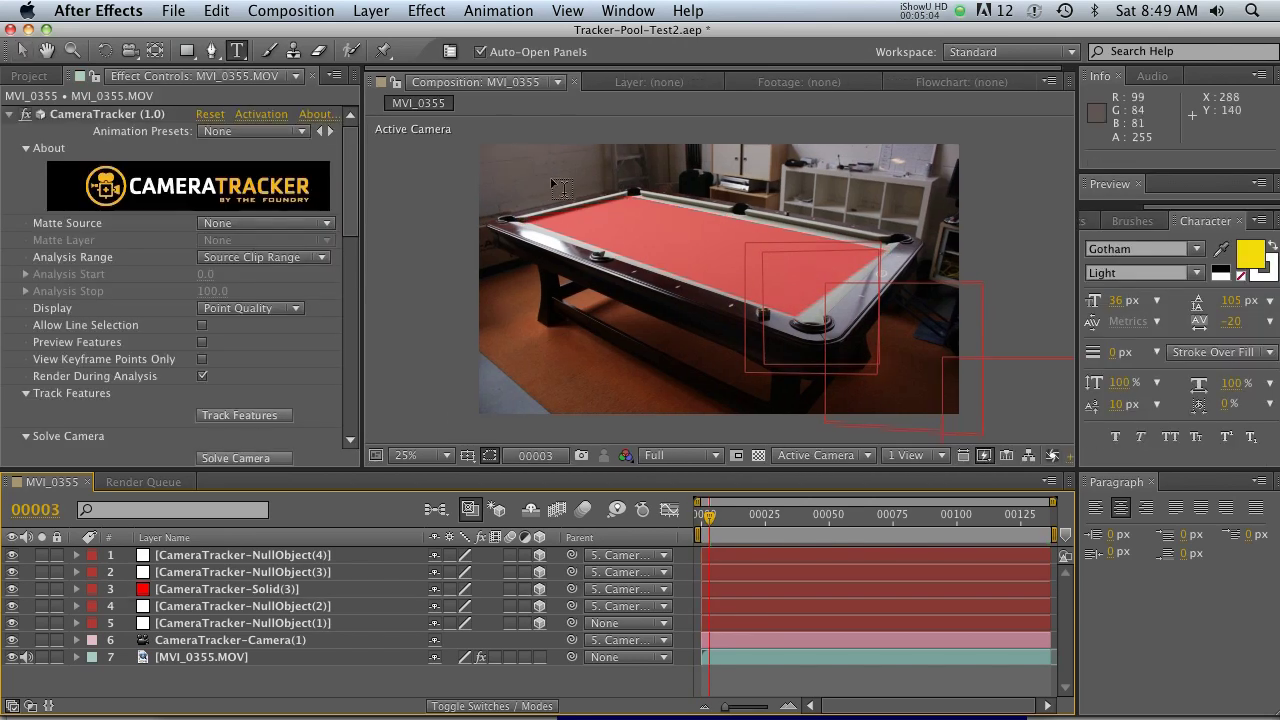
# - Add the text THE PIXEL LAB over the pool table in yellow Gotham Bold at 83 px and make it a 3D layer
pyautogui.click(240, 52)
pyautogui.click(644, 243)
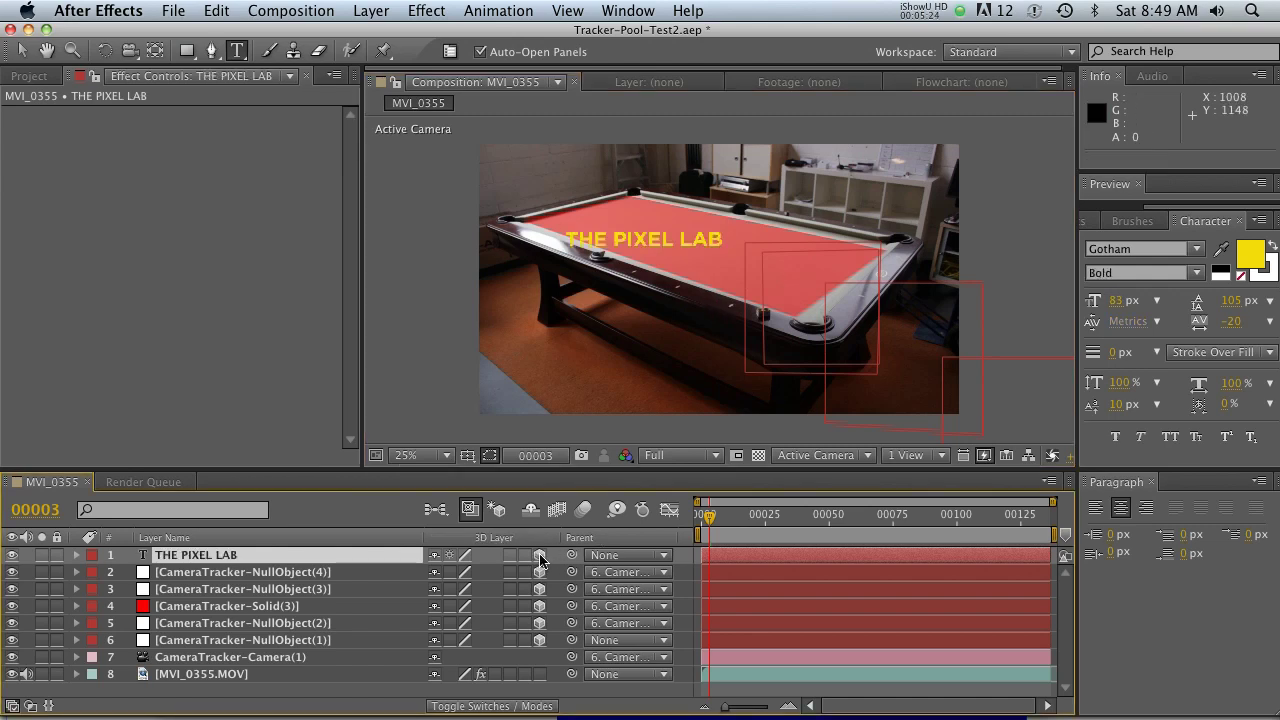
pyautogui.click(540, 555)
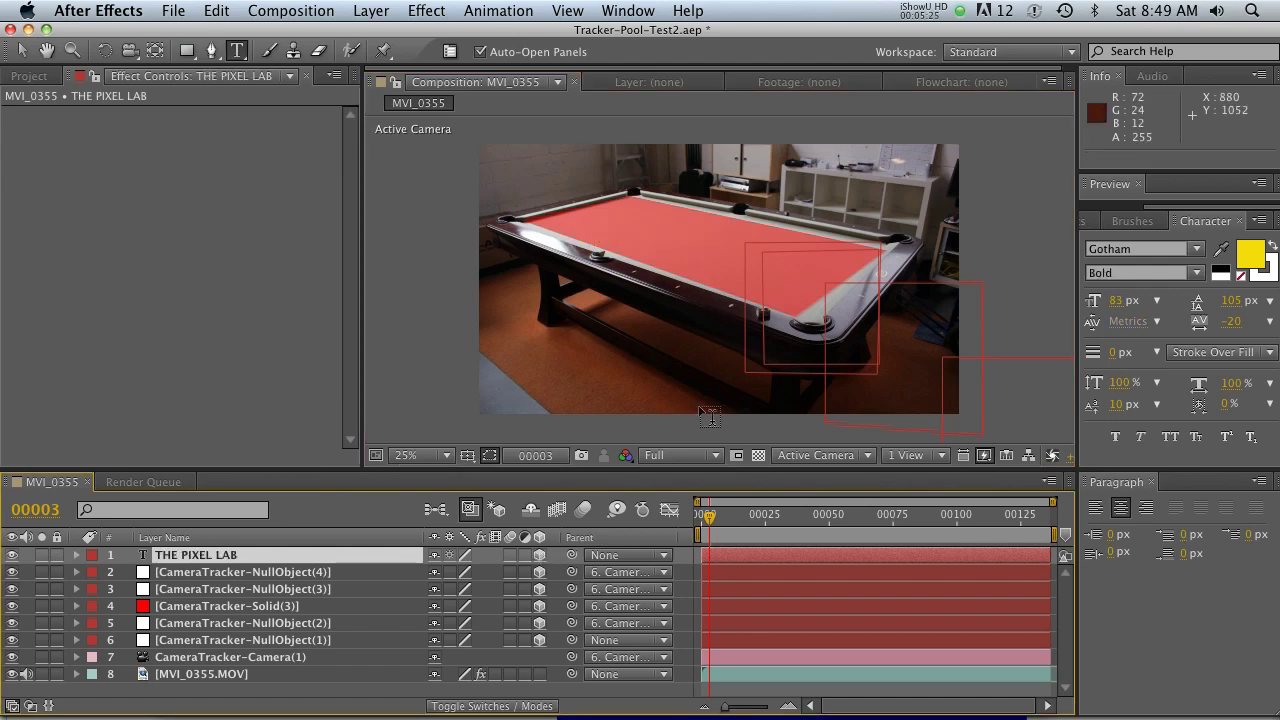
# - Parent the THE PIXEL LAB text layer to CameraTracker-NullObject(4)
pyautogui.click(222, 574)
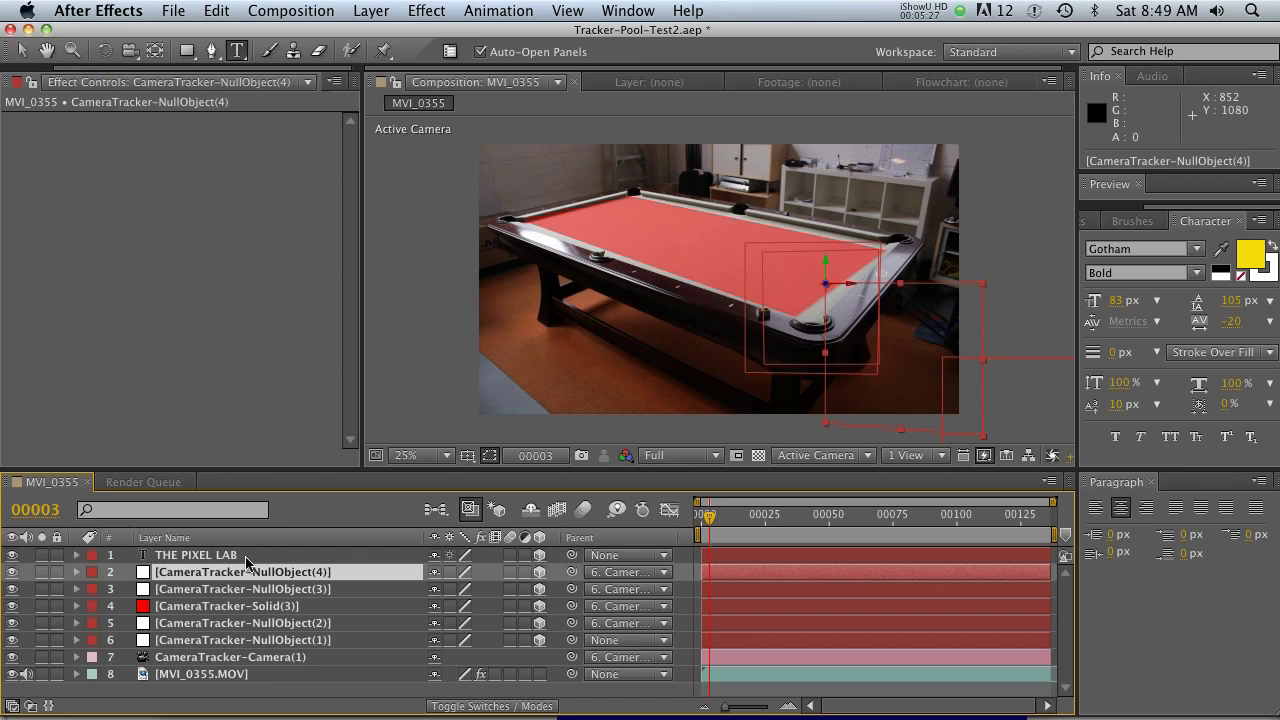
pyautogui.click(222, 558)
pyautogui.moveTo(572, 557); pyautogui.dragTo(237, 568)
pyautogui.click(240, 556)
# - Set the text layer's position to 0, 0, 0 and its scale to 25%
pyautogui.press('p')
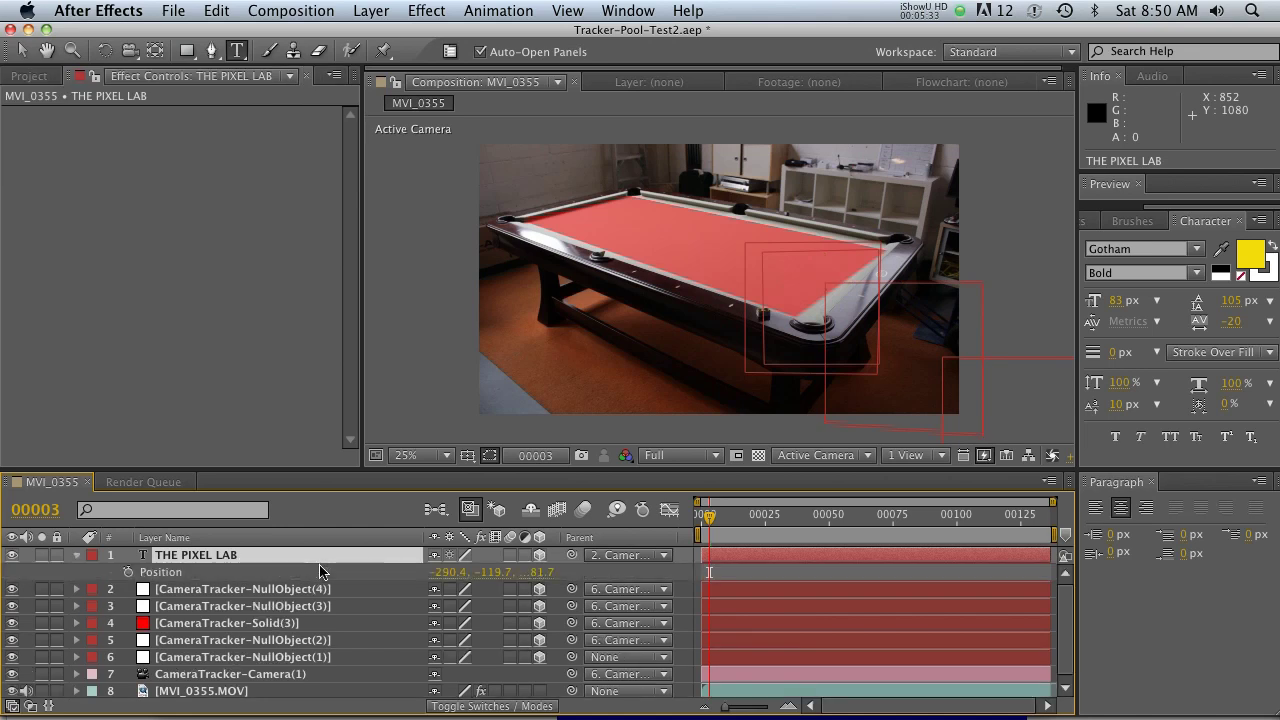
pyautogui.click(455, 573)
pyautogui.write('0')
pyautogui.press('Tab')
pyautogui.write('0')
pyautogui.press('Tab')
pyautogui.write('0')
pyautogui.press('Return')
pyautogui.press('s')
pyautogui.moveTo(458, 572); pyautogui.dragTo(390, 572)
# - Scrub through the clip to check how the text follows the table, collapse its layer properties and return to frame 0
pyautogui.moveTo(709, 515); pyautogui.dragTo(707, 331)
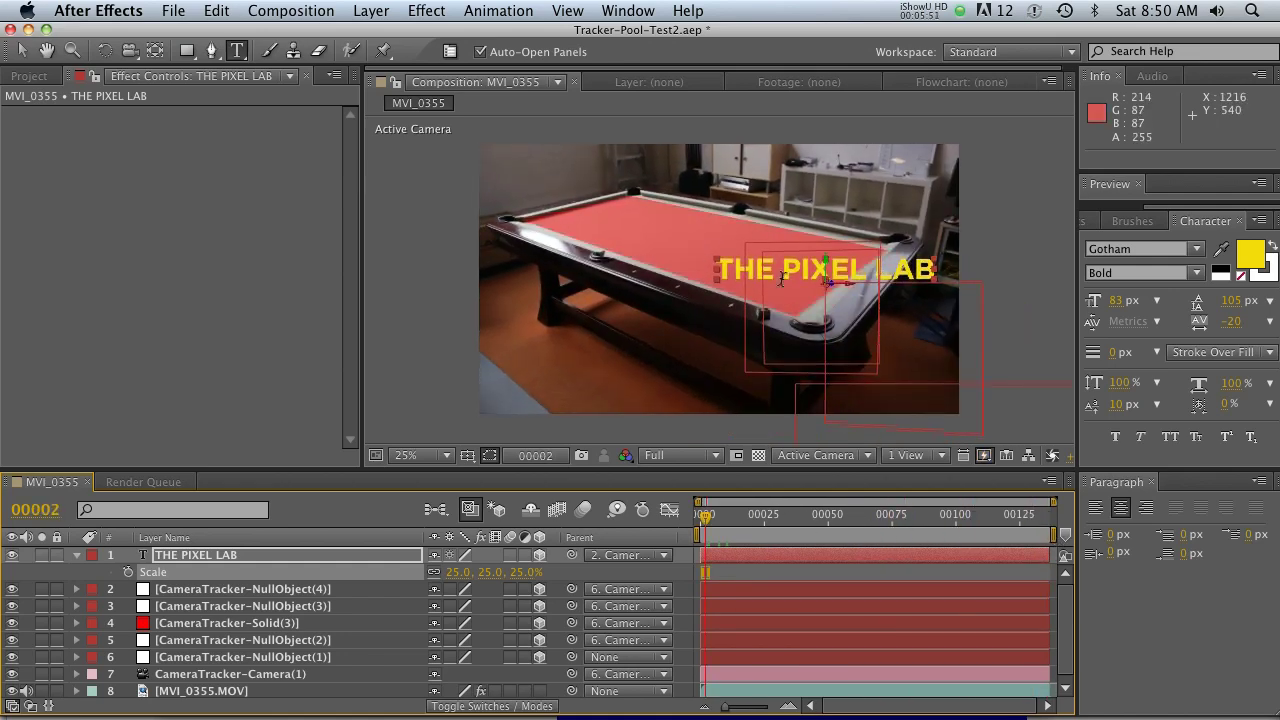
pyautogui.moveTo(710, 515); pyautogui.dragTo(686, 529)
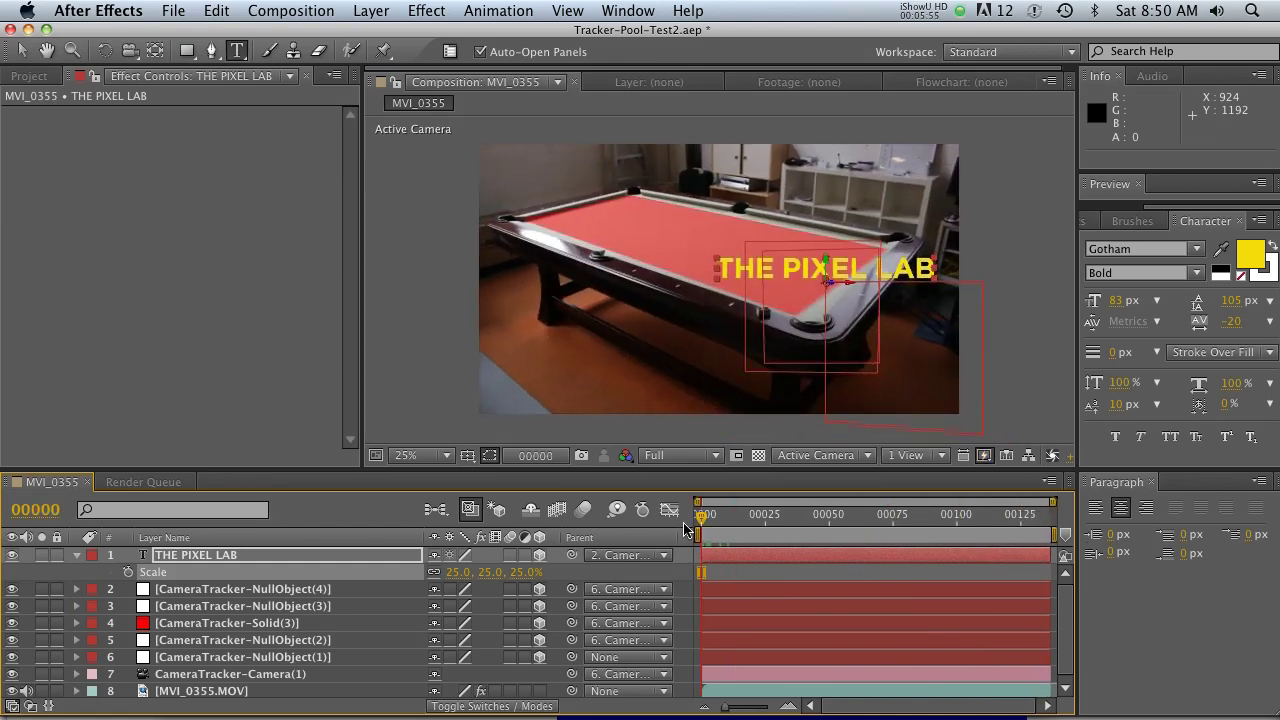
pyautogui.click(76, 556)
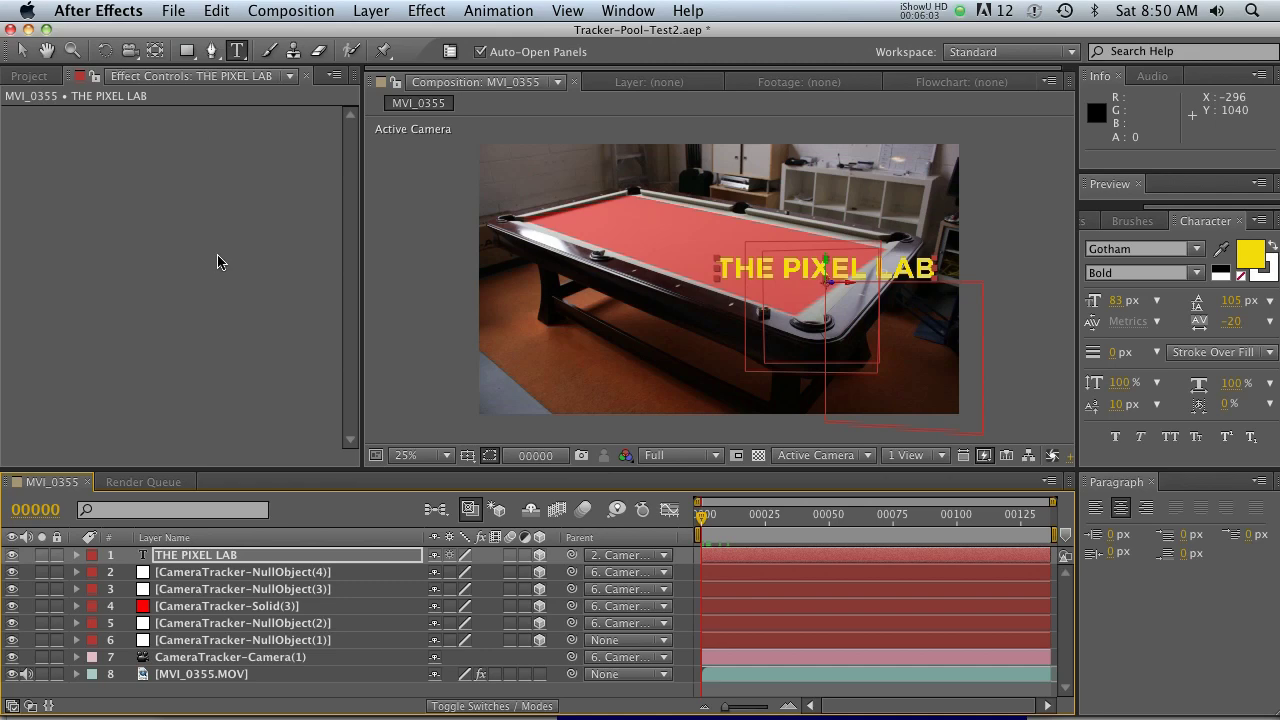
pyautogui.moveTo(706, 524); pyautogui.dragTo(915, 520)
pyautogui.press('Home')
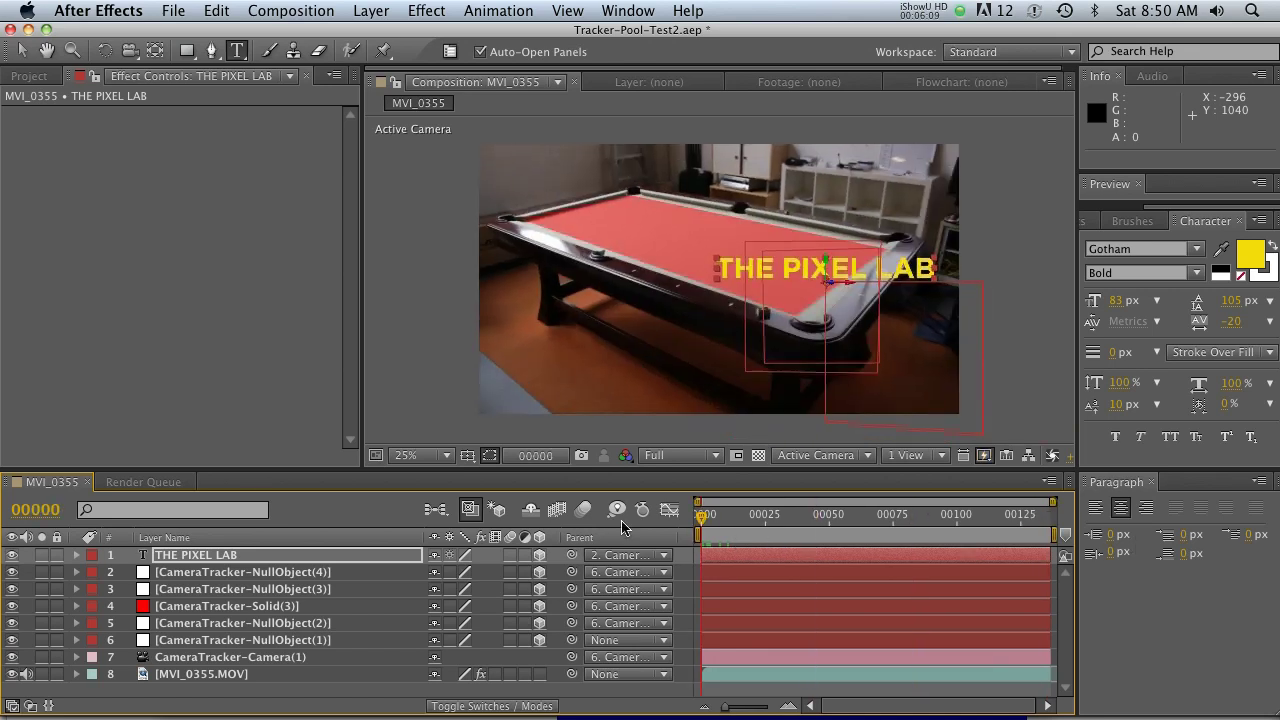